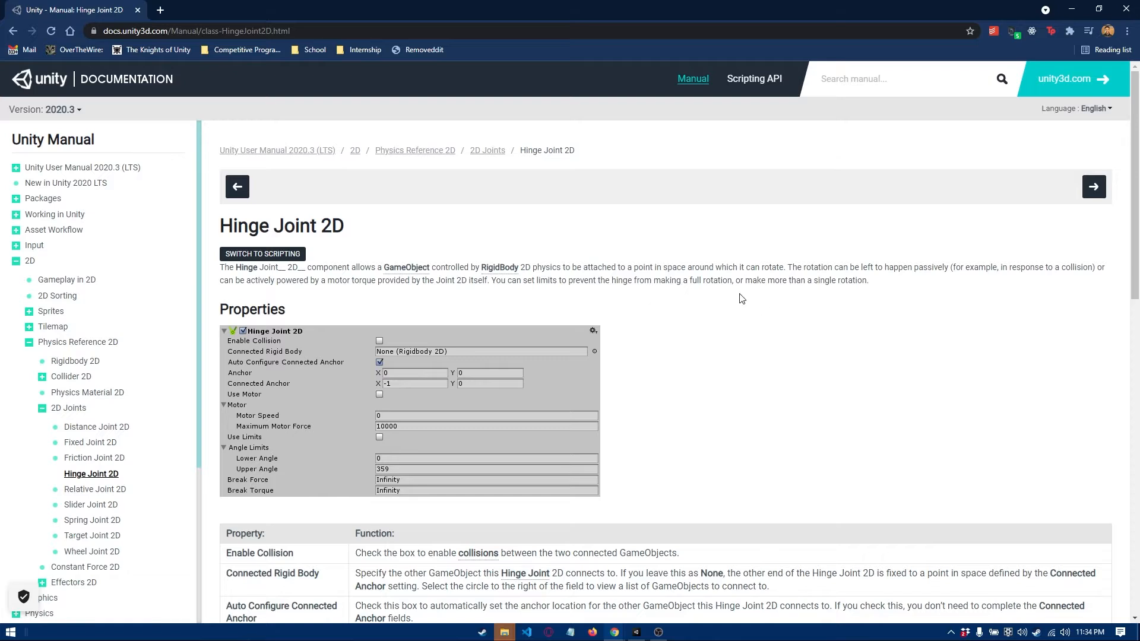
Read the Hinge Joint 2D property descriptions in the Unity manual and switch to the Unity editor
scroll(623, 404, "down", 1)
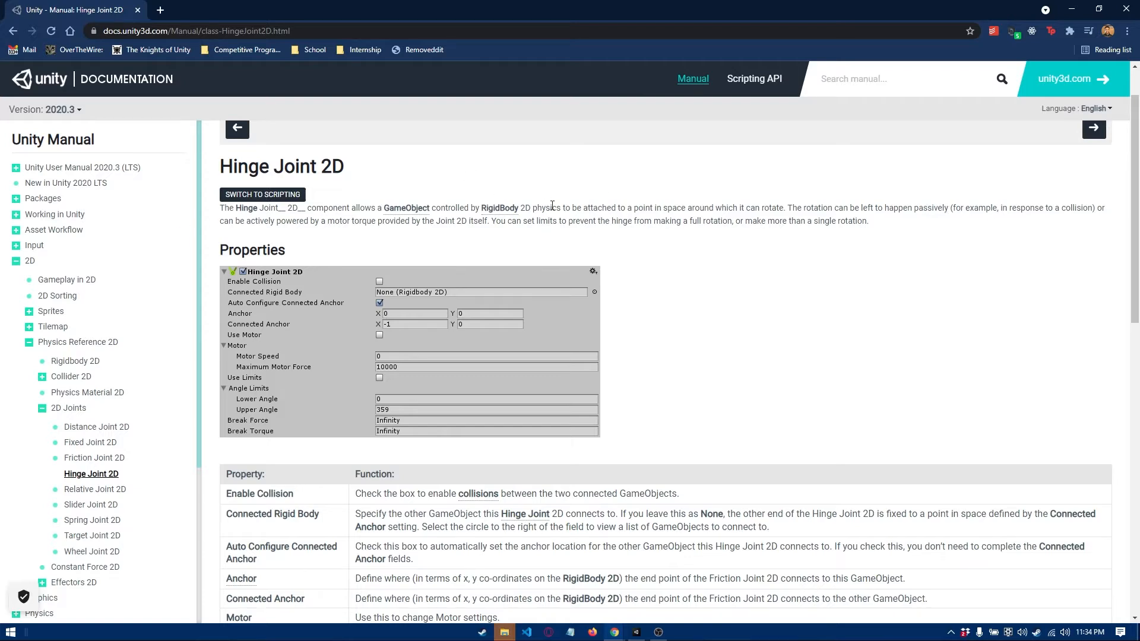
scroll(551, 294, "down", 5)
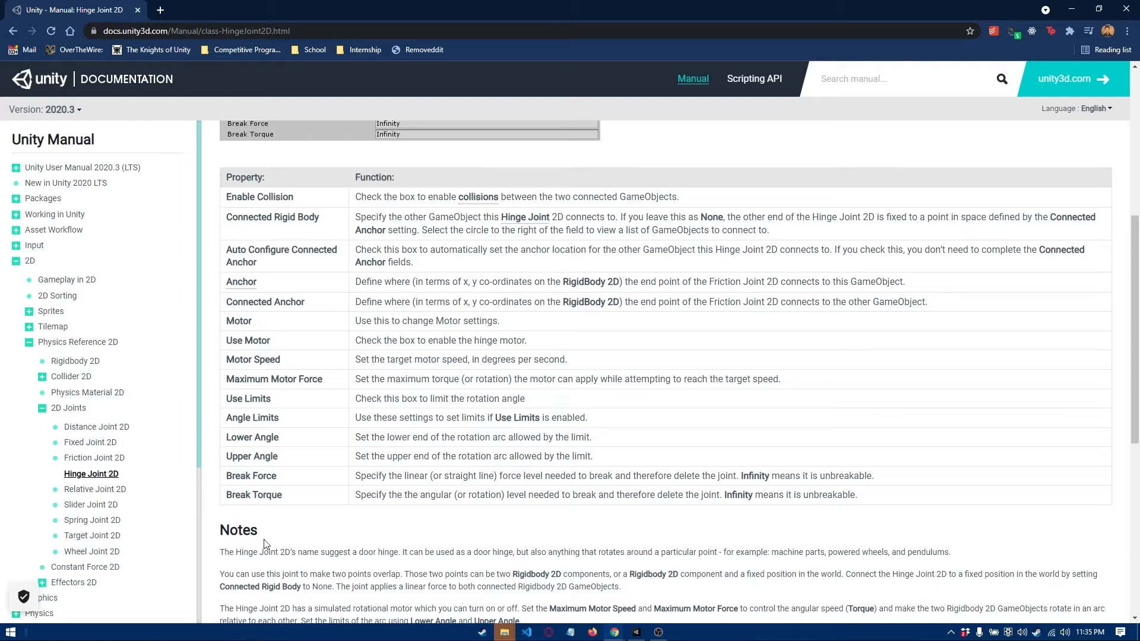
key("alt+Tab")
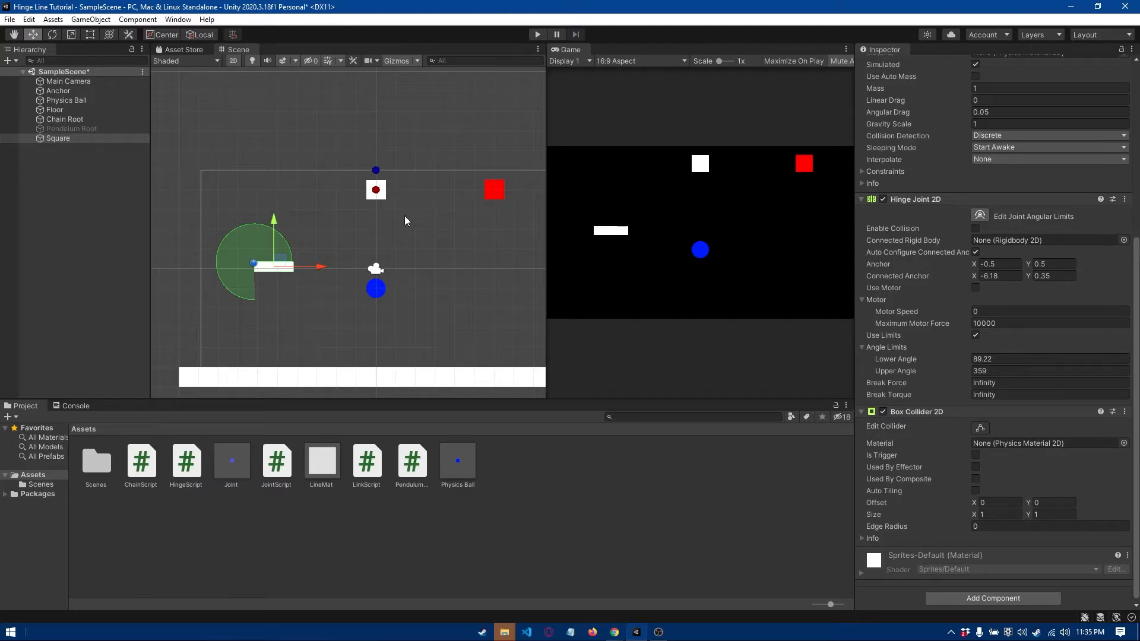
Run the sample scene, shift the white Anchor square to about X 4 to swing the attached ball, and stop play mode
scroll(351, 225, "down", 1)
scroll(353, 229, "up", 2)
middle_click_drag(355, 230, 239, 264)
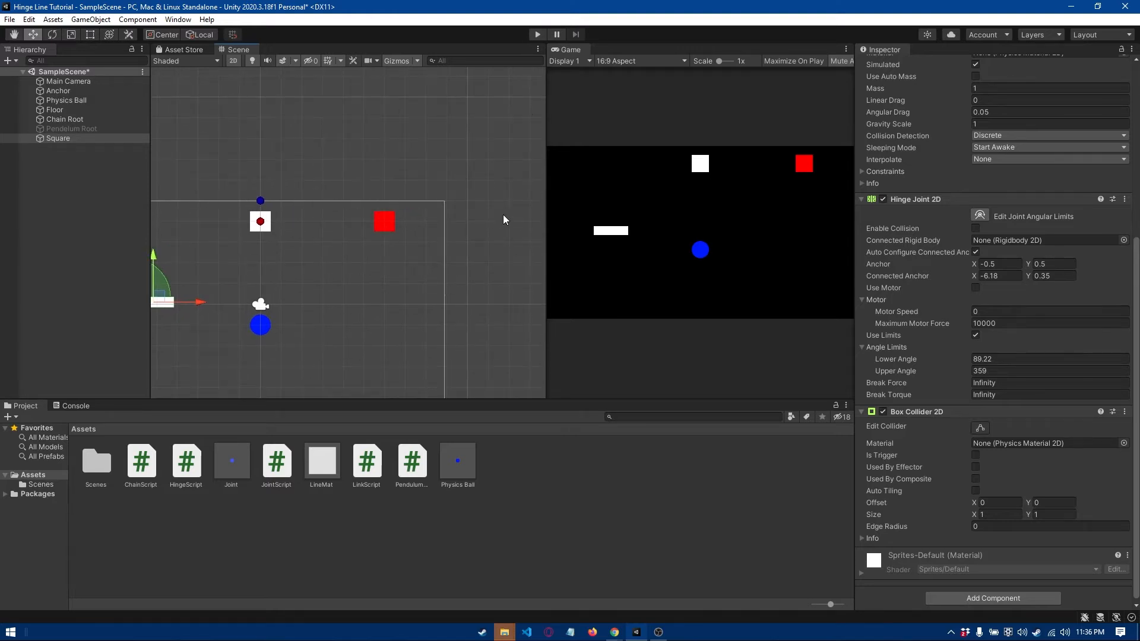
left_click_drag(544, 236, 522, 236)
left_click(538, 34)
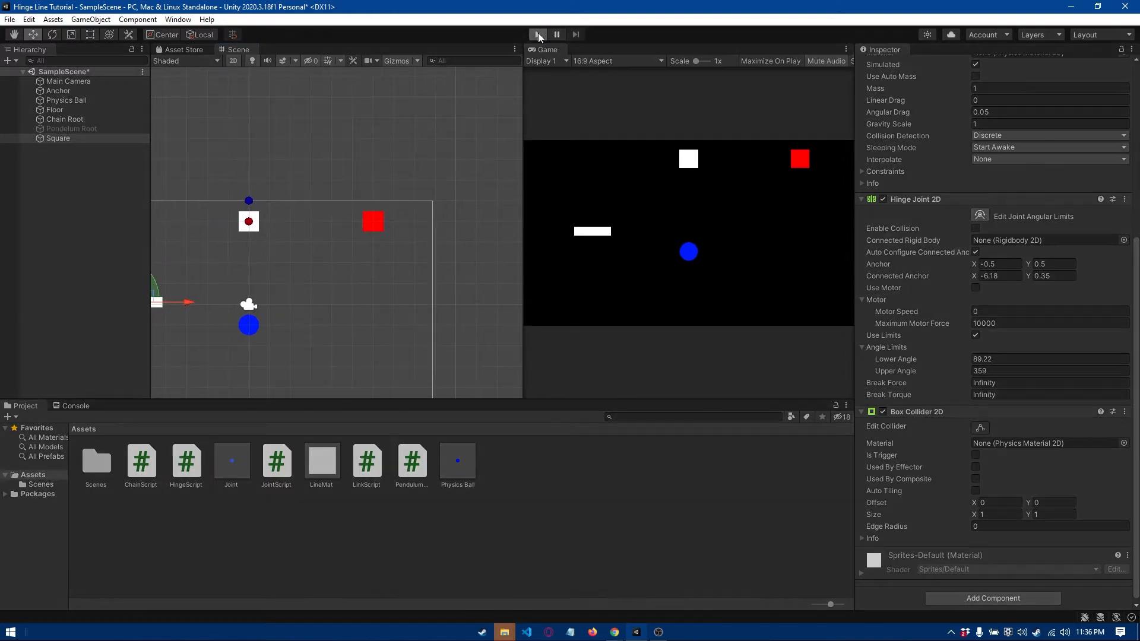
left_click(257, 225)
left_click_drag(291, 225, 375, 290)
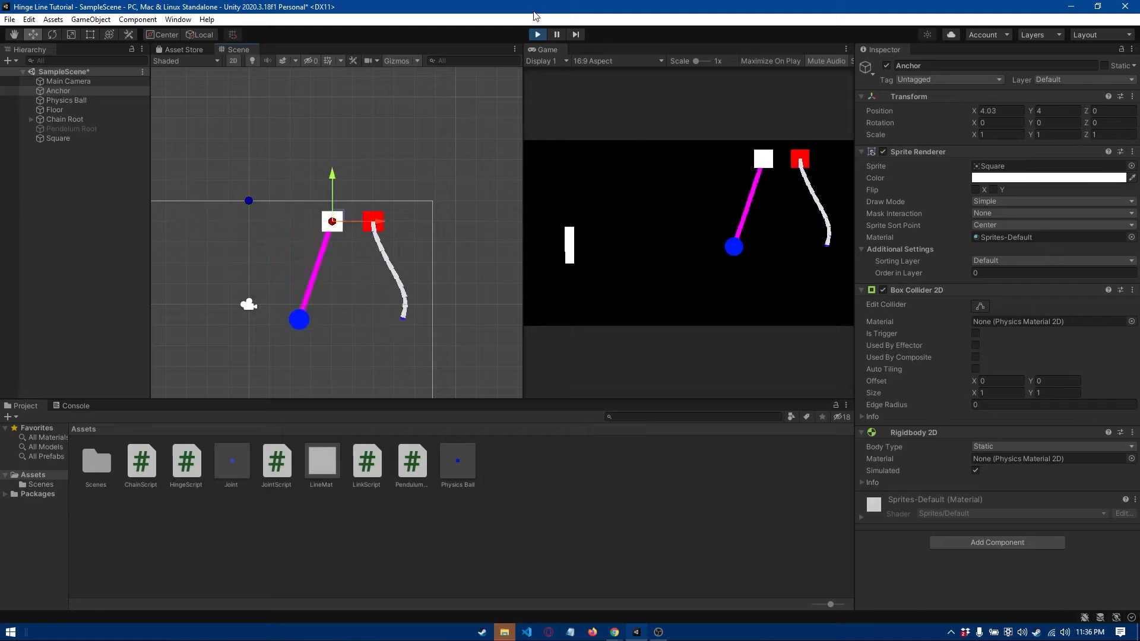
left_click(537, 35)
Create a new scene from the Basic 2D (Built-in) template without saving the changes to SampleScene
left_click(9, 19)
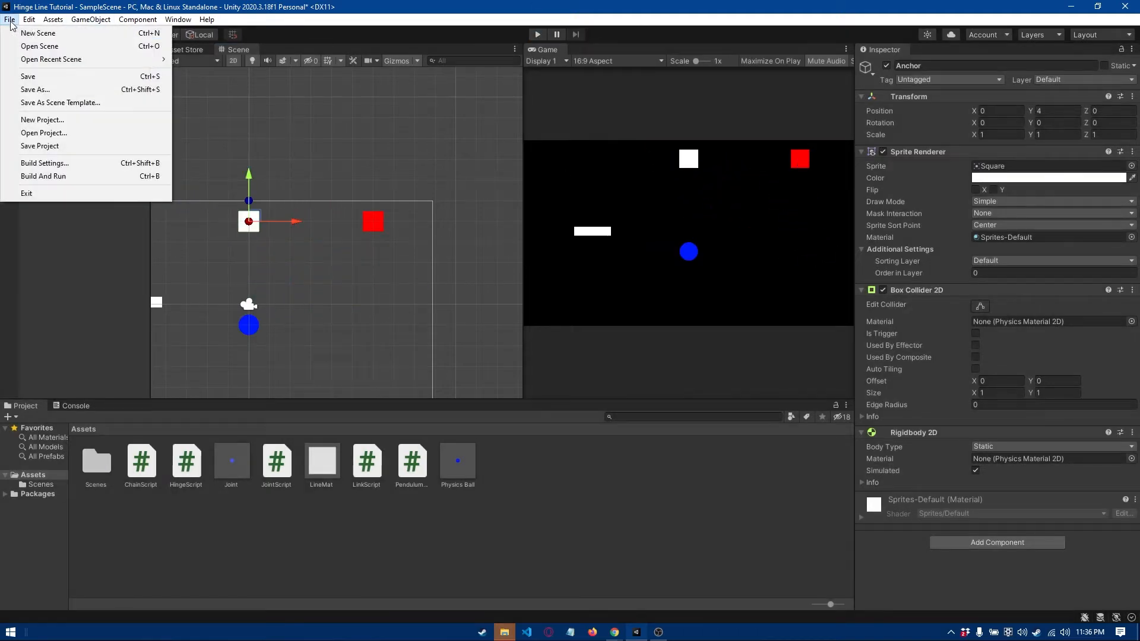
left_click(29, 33)
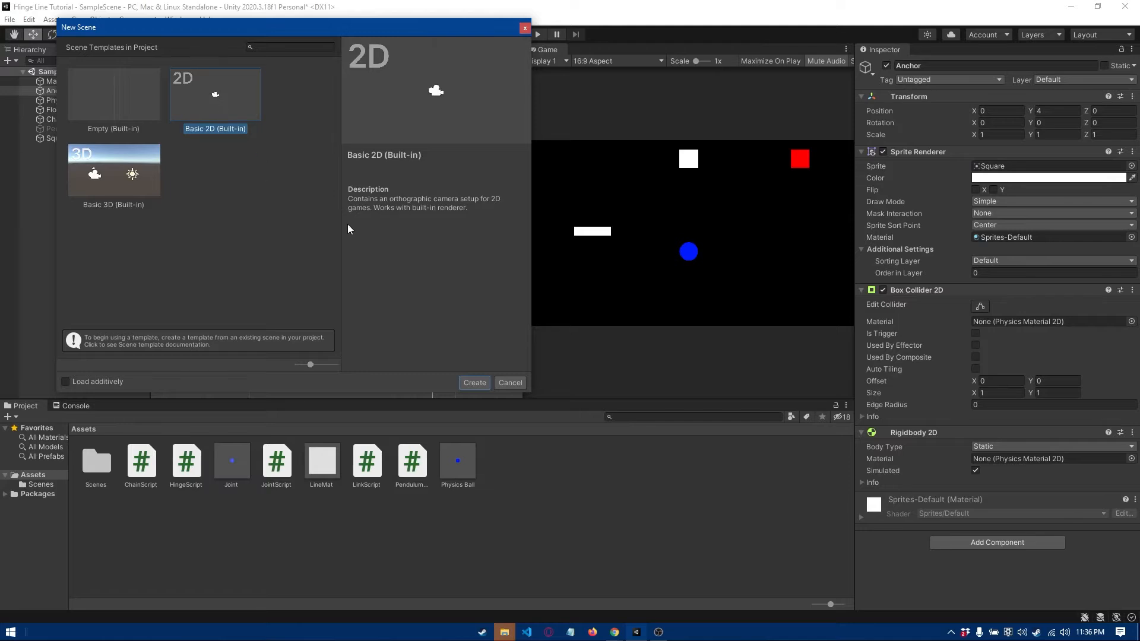
left_click(475, 383)
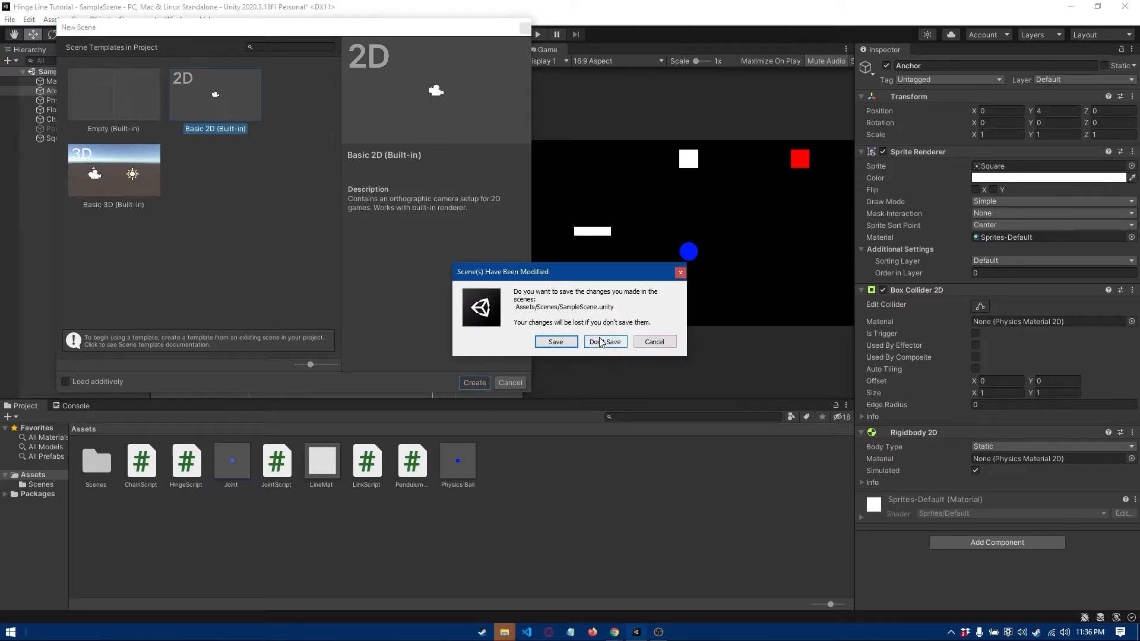
left_click(602, 341)
Add a 2D square sprite to the scene and place it at about X -2.6, Y -2.2
middle_click_drag(305, 214, 411, 156)
scroll(308, 305, "down", 2)
scroll(346, 257, "up", 8)
left_click(58, 120)
right_click(57, 125)
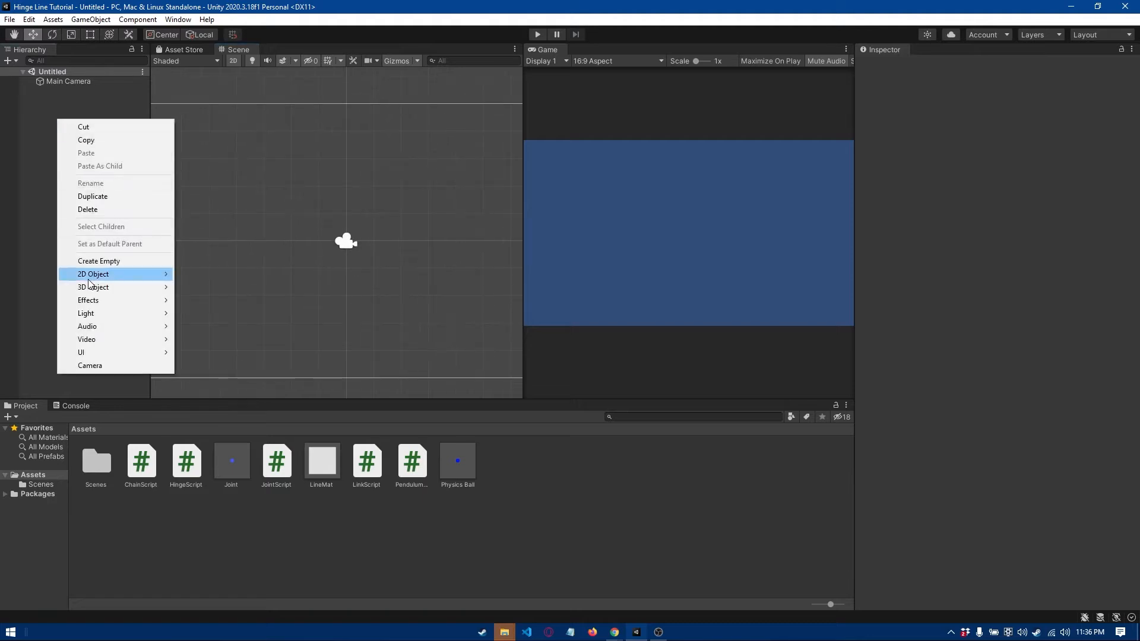
left_click(280, 303)
left_click_drag(279, 303, 280, 305)
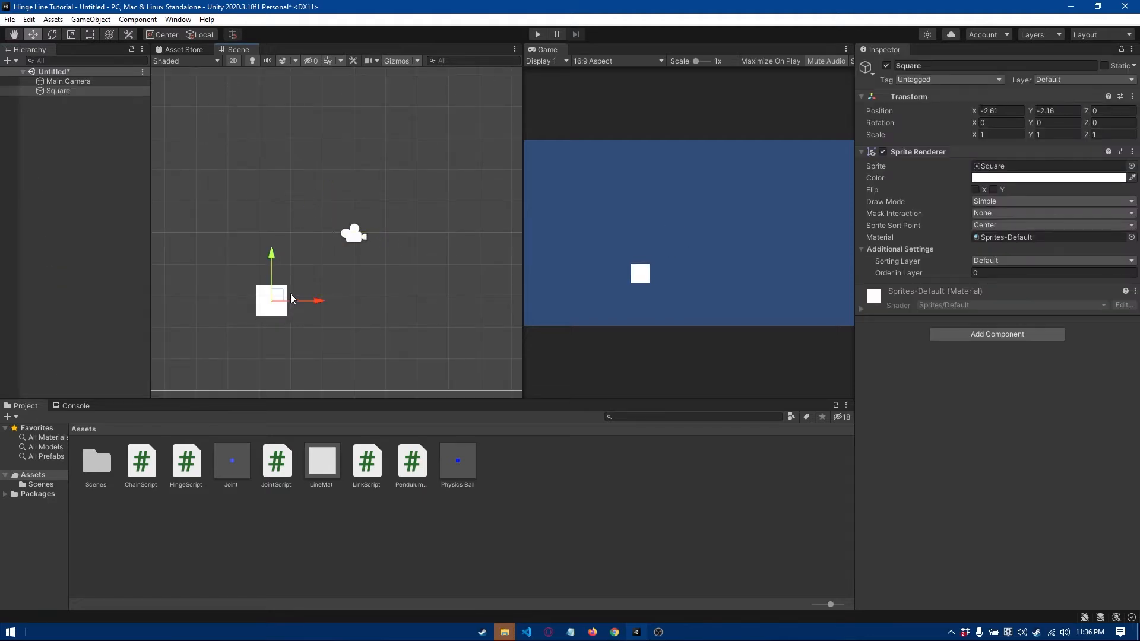
Stretch the square into a flat bar by setting its scale to X 3 and Y 0.5
key("e")
key("r")
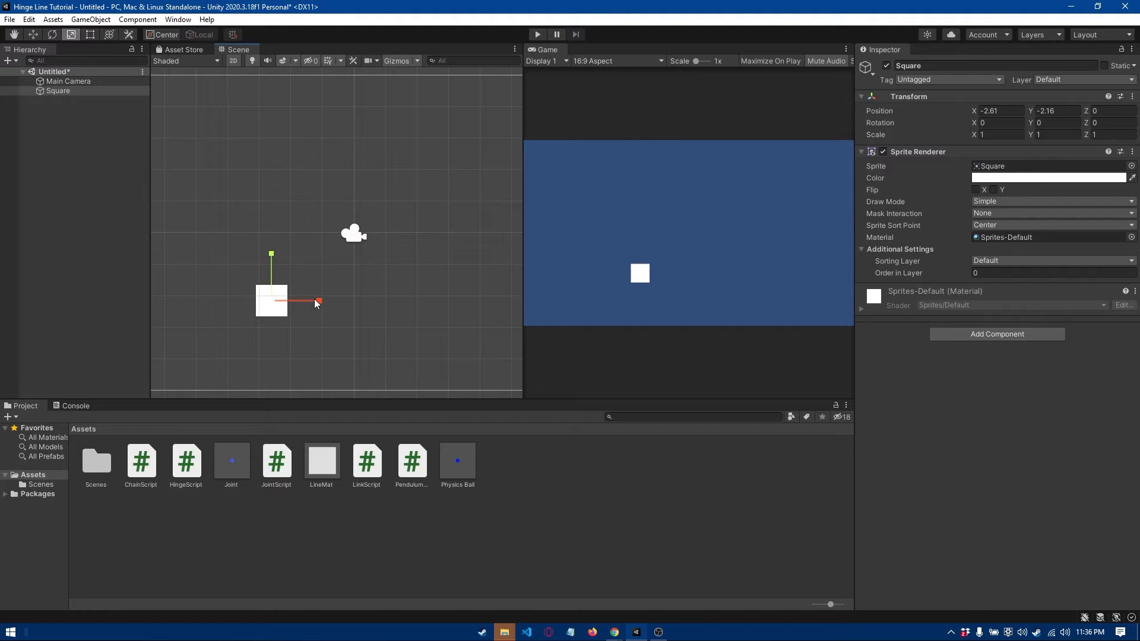
left_click_drag(315, 300, 407, 306)
left_click(1001, 135)
type("3")
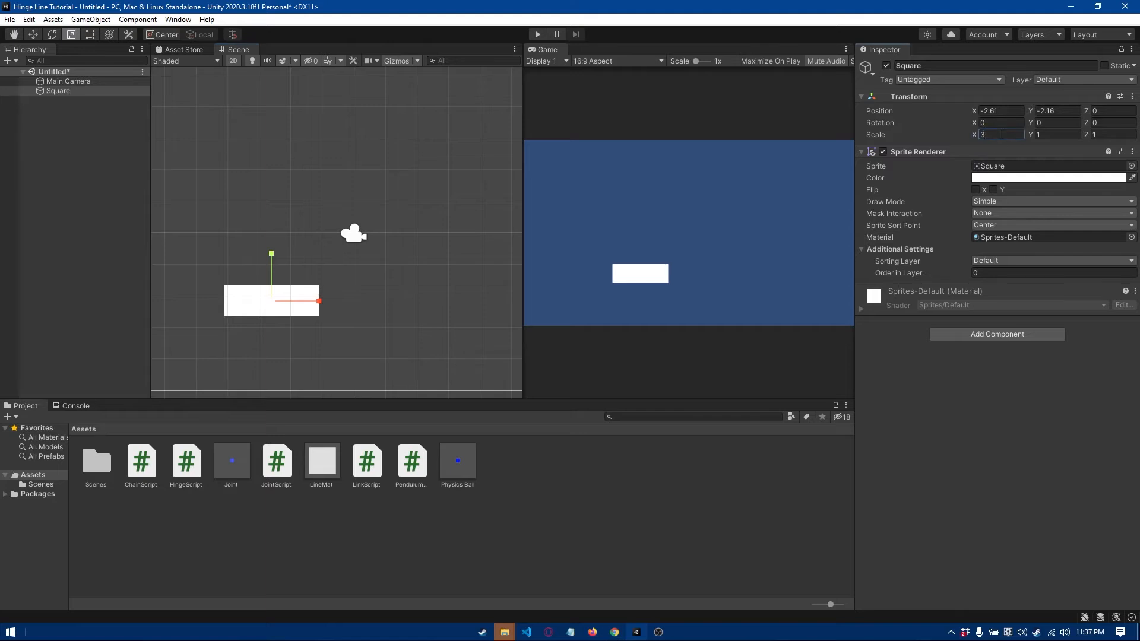
key("Tab")
type("0.5")
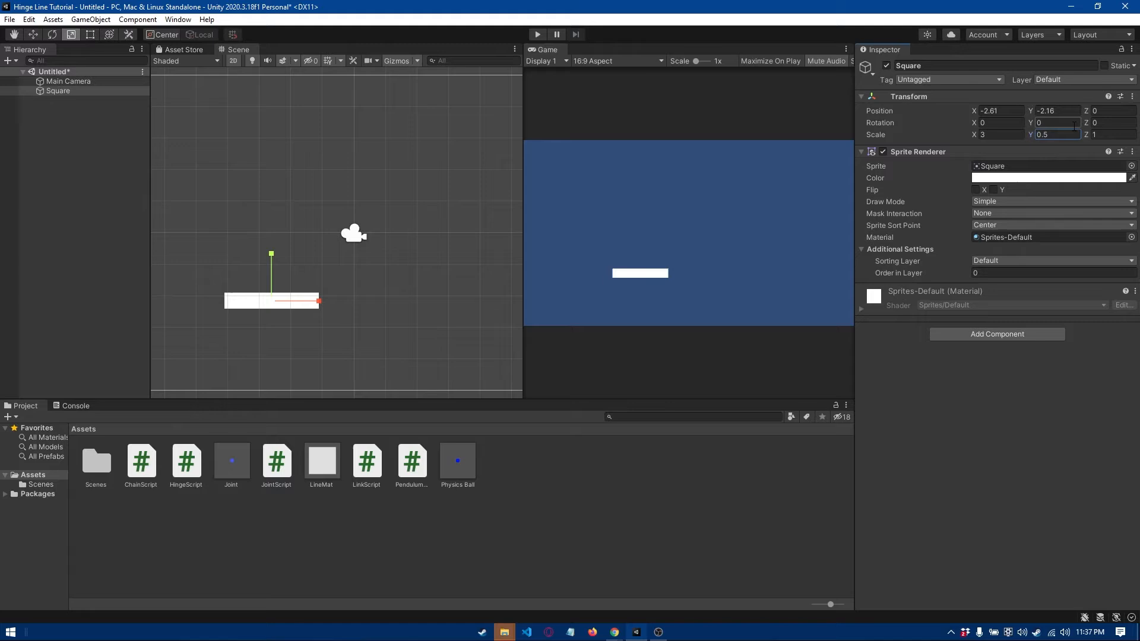
Move the bar-shaped square to about X -0.7, Y -1.9, below the camera
left_click(393, 275)
left_click(273, 305)
key("w")
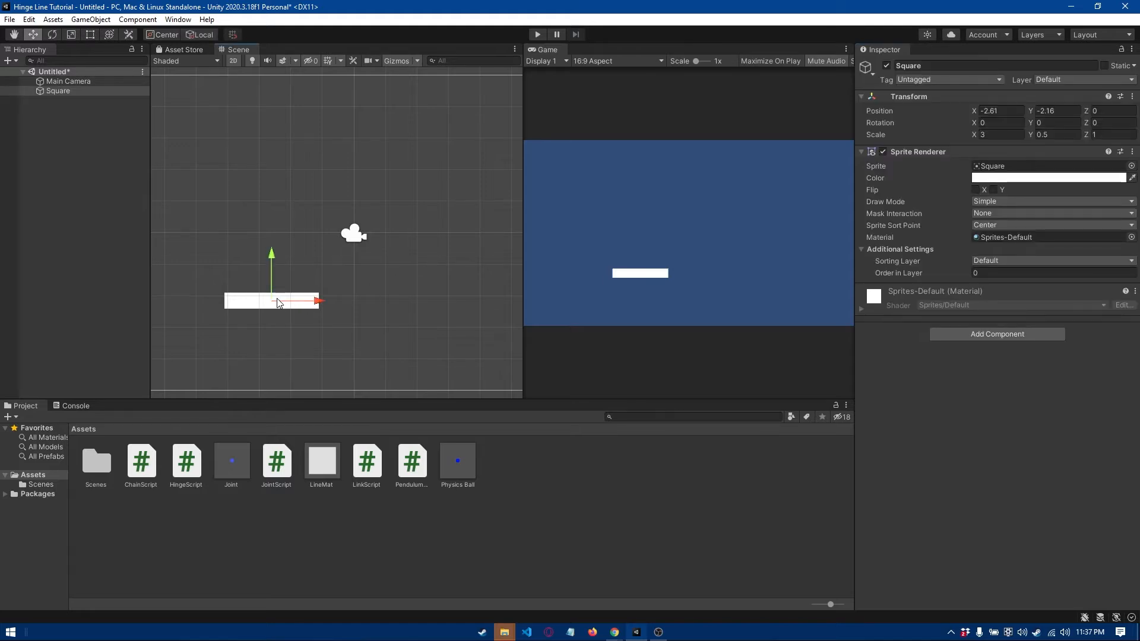
left_click_drag(279, 303, 337, 293)
Add a Box Collider 2D component to the square
left_click(978, 334)
type("b")
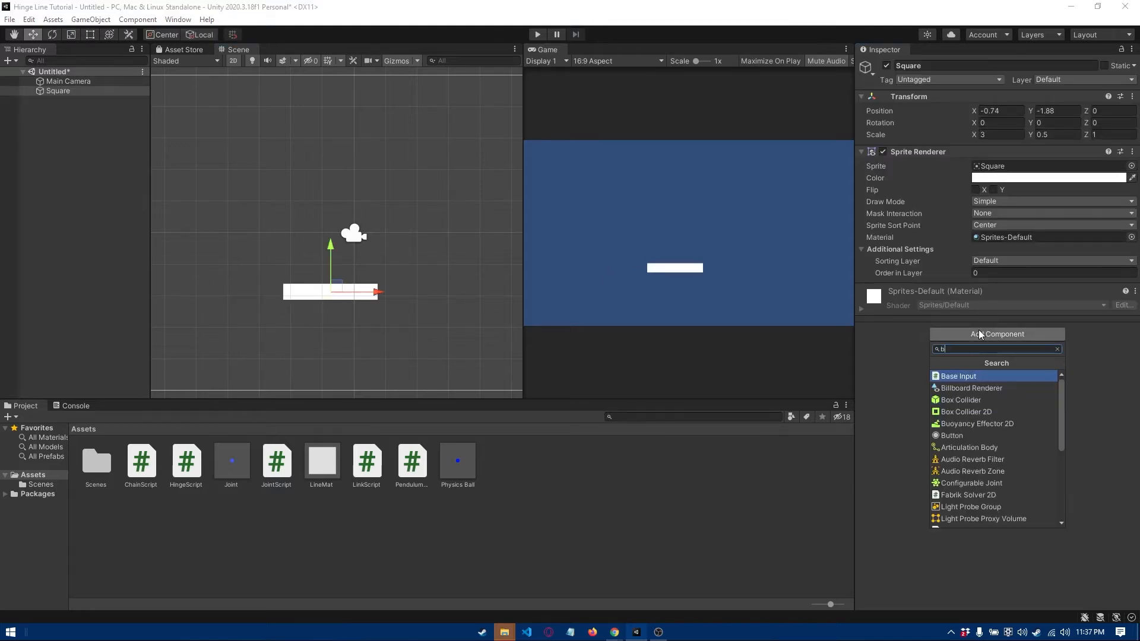
type("oxco")
key("Down")
key("Return")
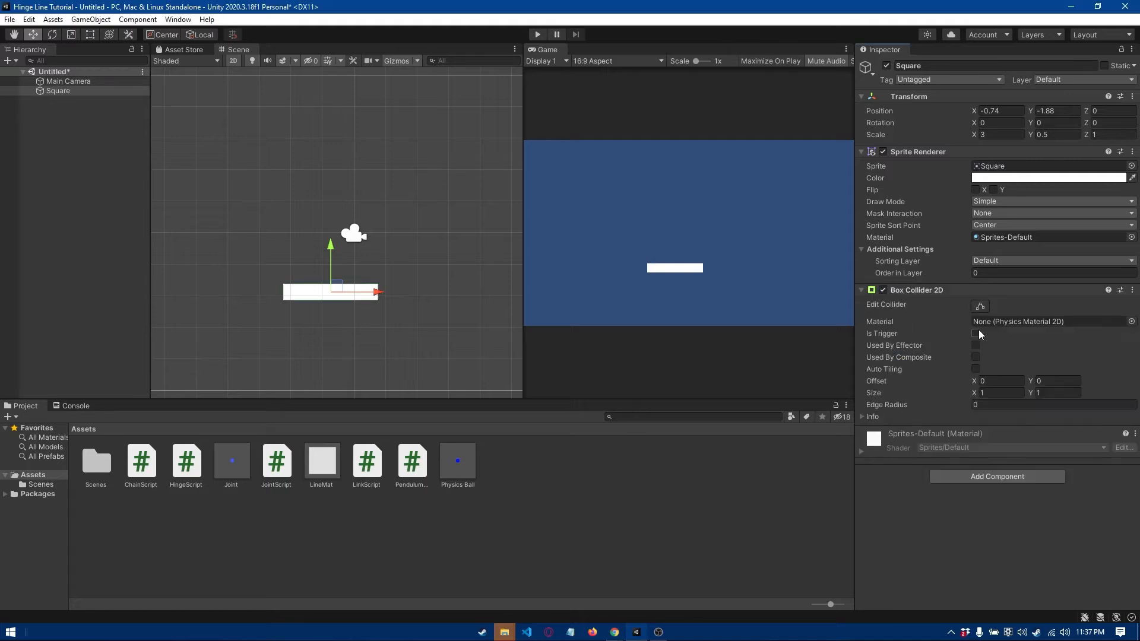
Add a Rigidbody 2D component to the square
left_click(1006, 476)
type("rigid")
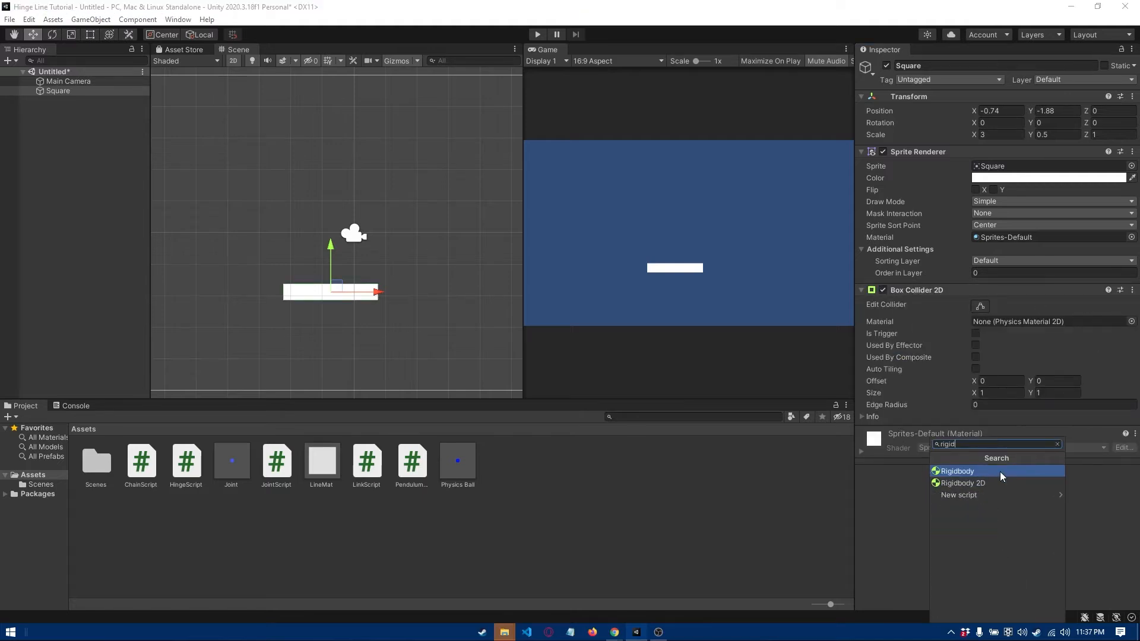
key("Down")
key("Return")
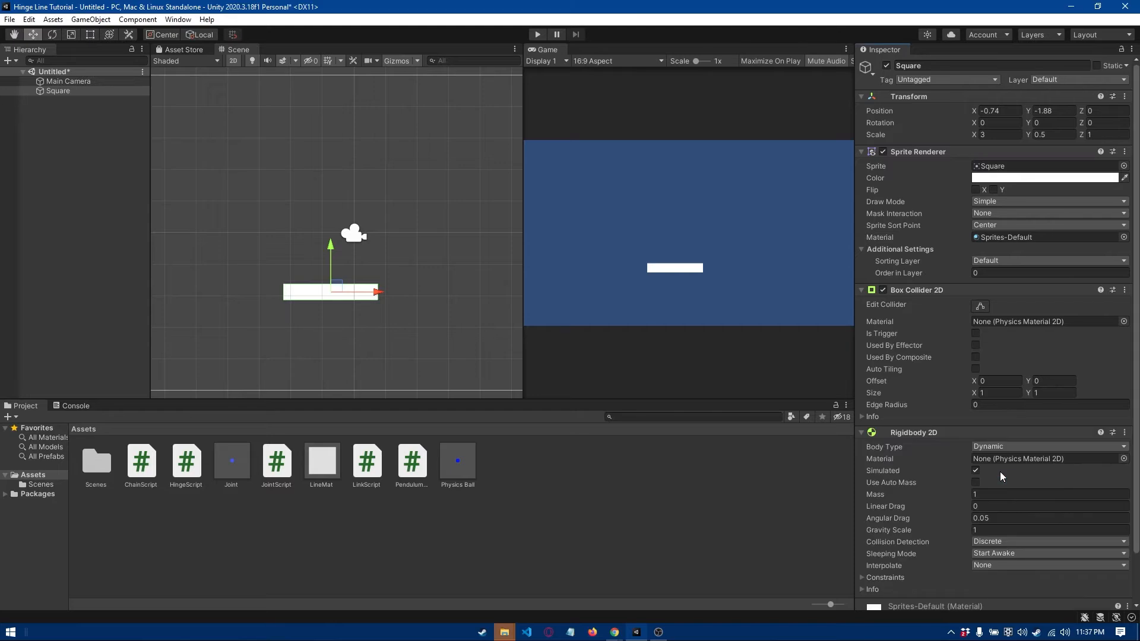
Add a Hinge Joint 2D component to the square
scroll(954, 440, "down", 1)
left_click(964, 593)
type("hinge")
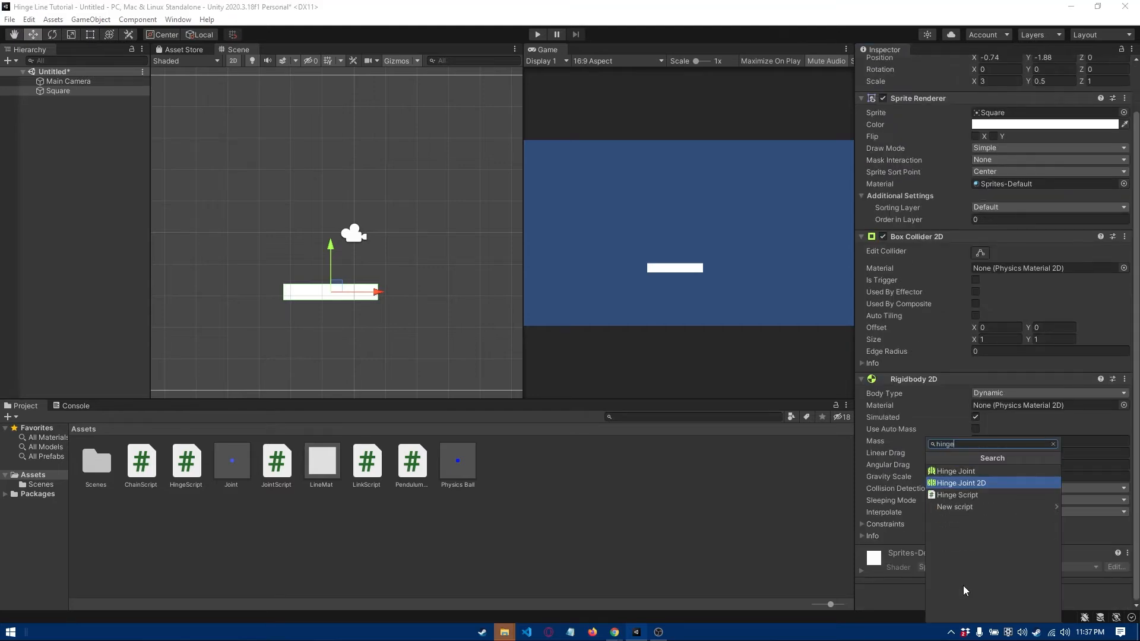
key("Return")
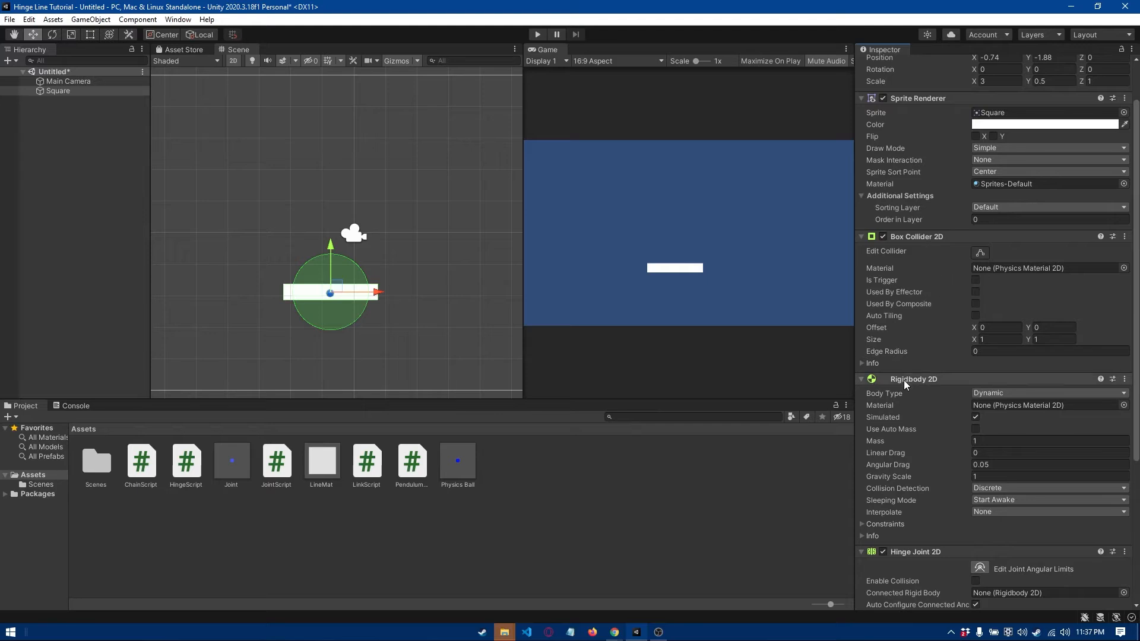
Move the square to about X -4.4, Y -0.45 with the hinge's Auto Configure Connected Anchor option enabled
scroll(903, 378, "down", 3)
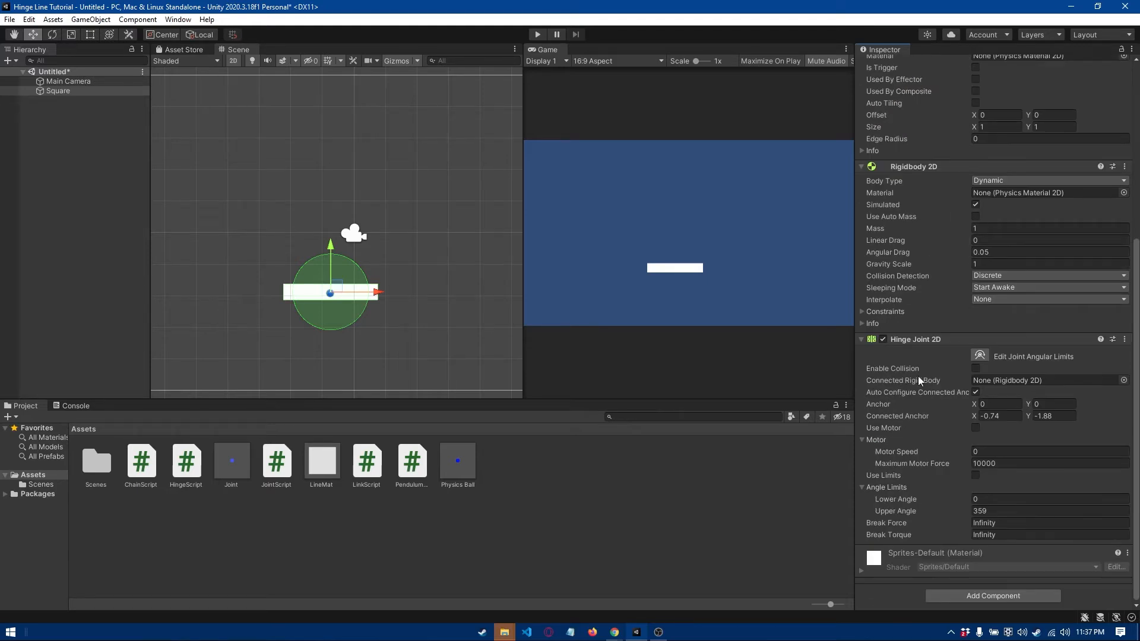
scroll(884, 267, "up", 4)
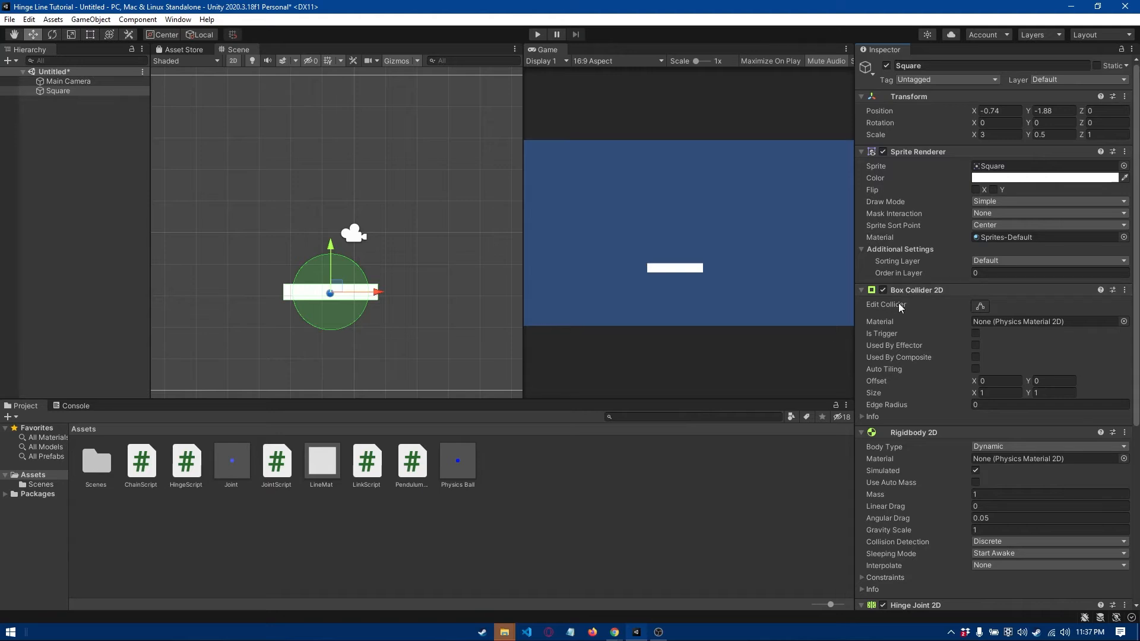
scroll(946, 397, "down", 3)
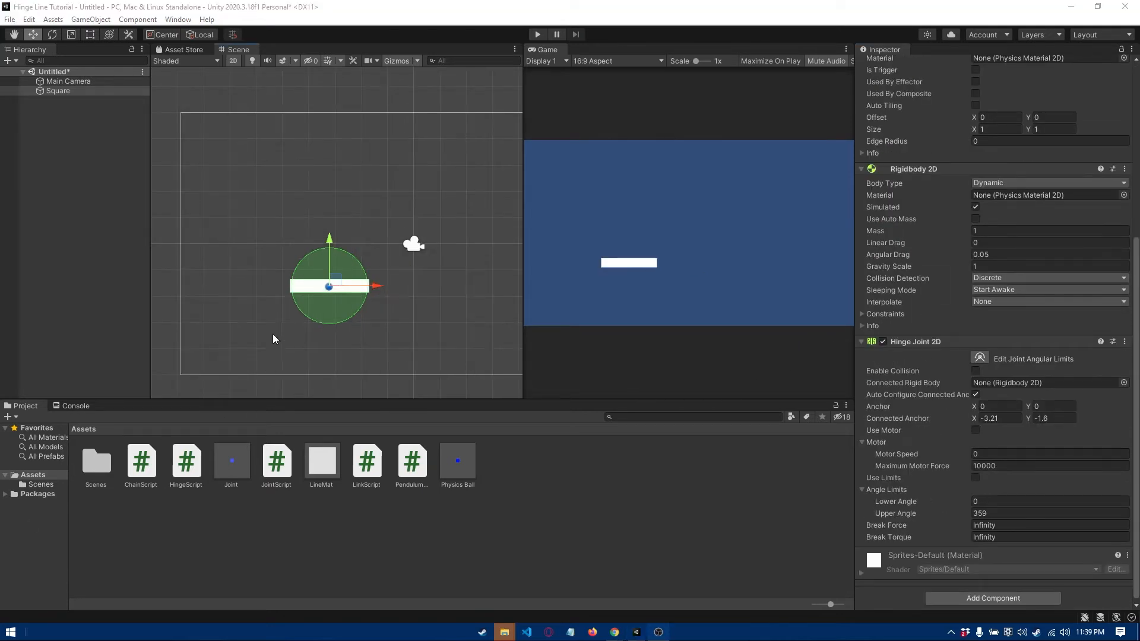
scroll(268, 303, "up", 6)
scroll(304, 321, "down", 5)
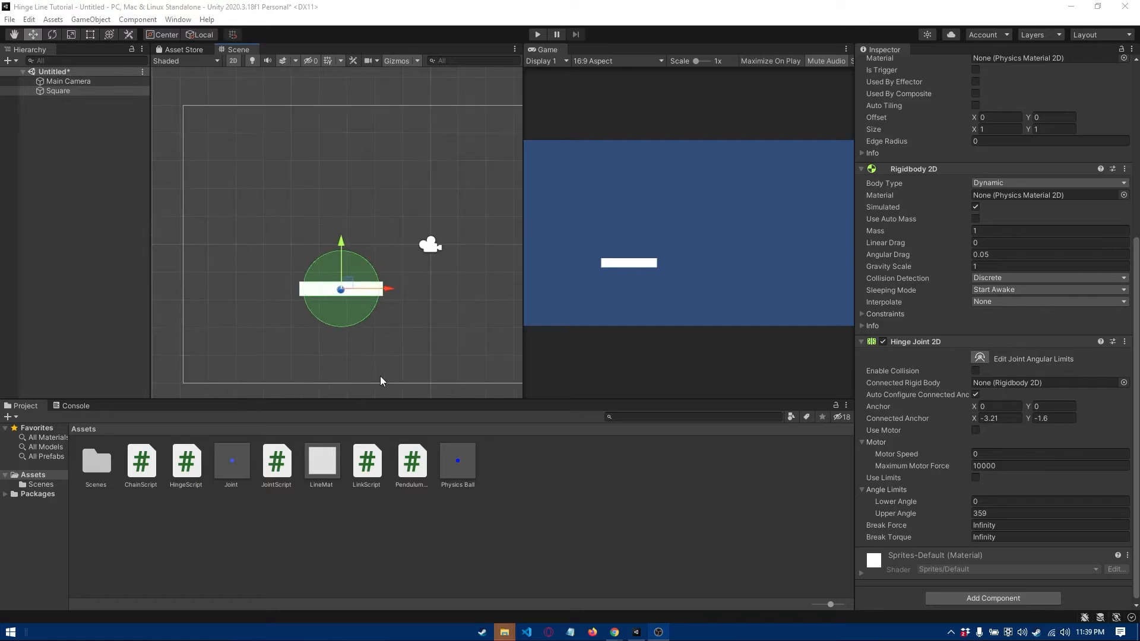
scroll(330, 324, "up", 2)
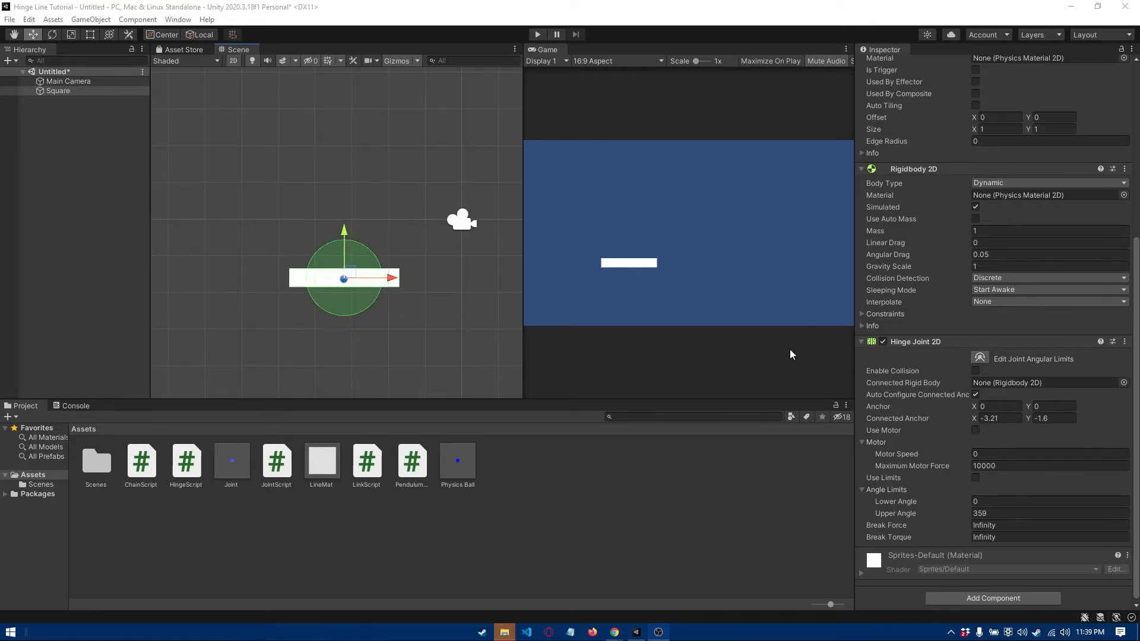
left_click(857, 373)
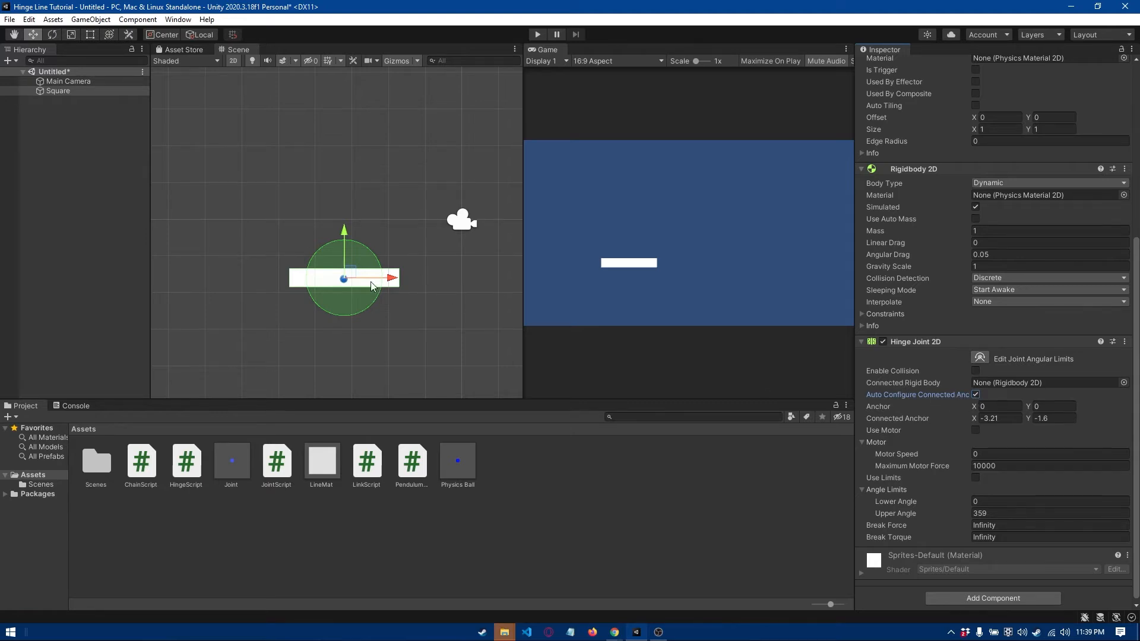
left_click_drag(356, 274, 313, 217)
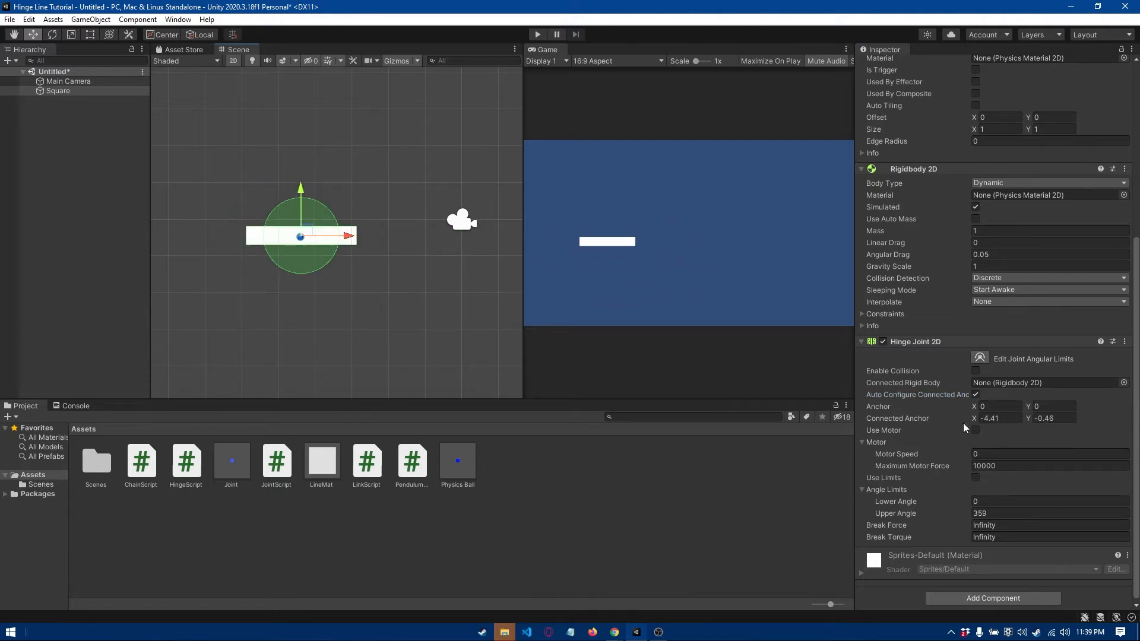
Compare the square's transform position with the hinge's connected anchor and turn off Auto Configure Connected Anchor
scroll(980, 418, "up", 10)
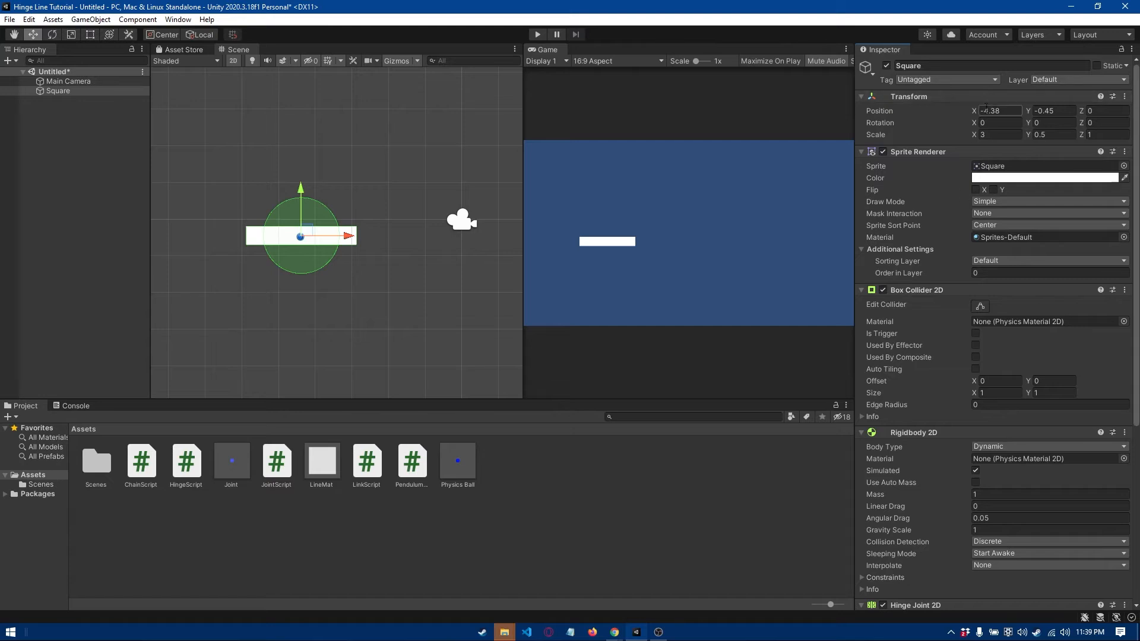
scroll(934, 159, "down", 10)
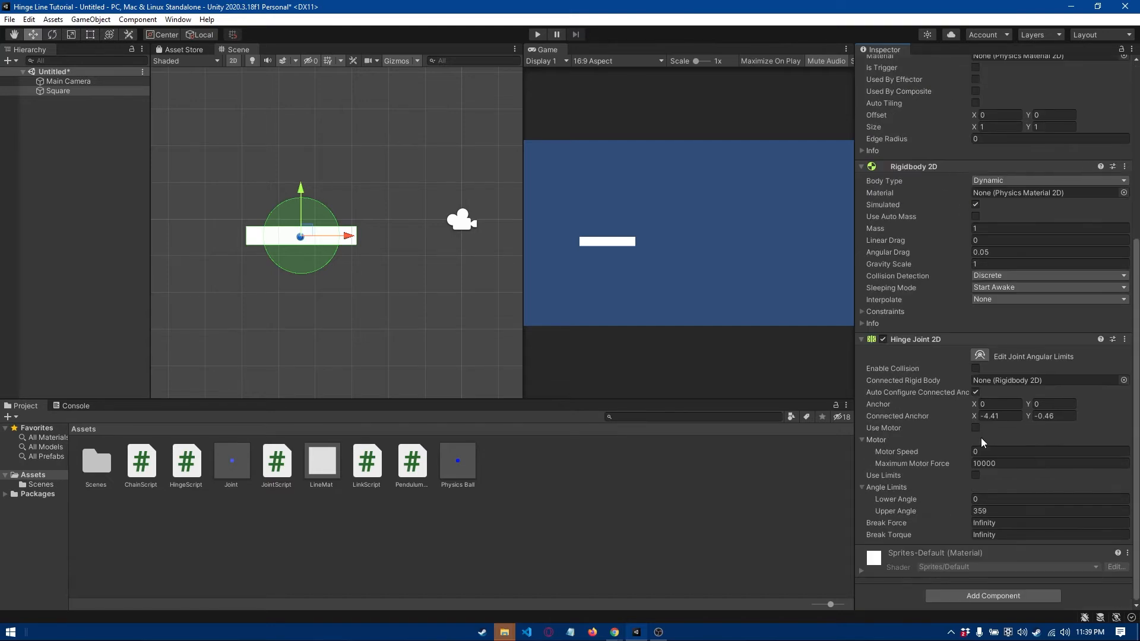
scroll(1050, 426, "up", 10)
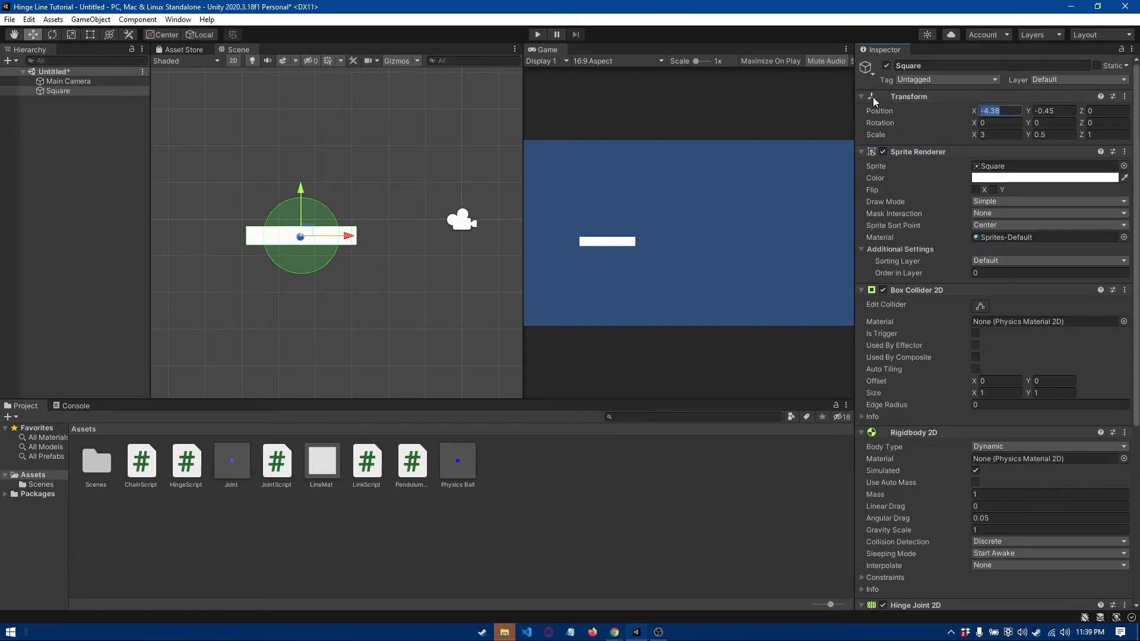
scroll(938, 192, "down", 10)
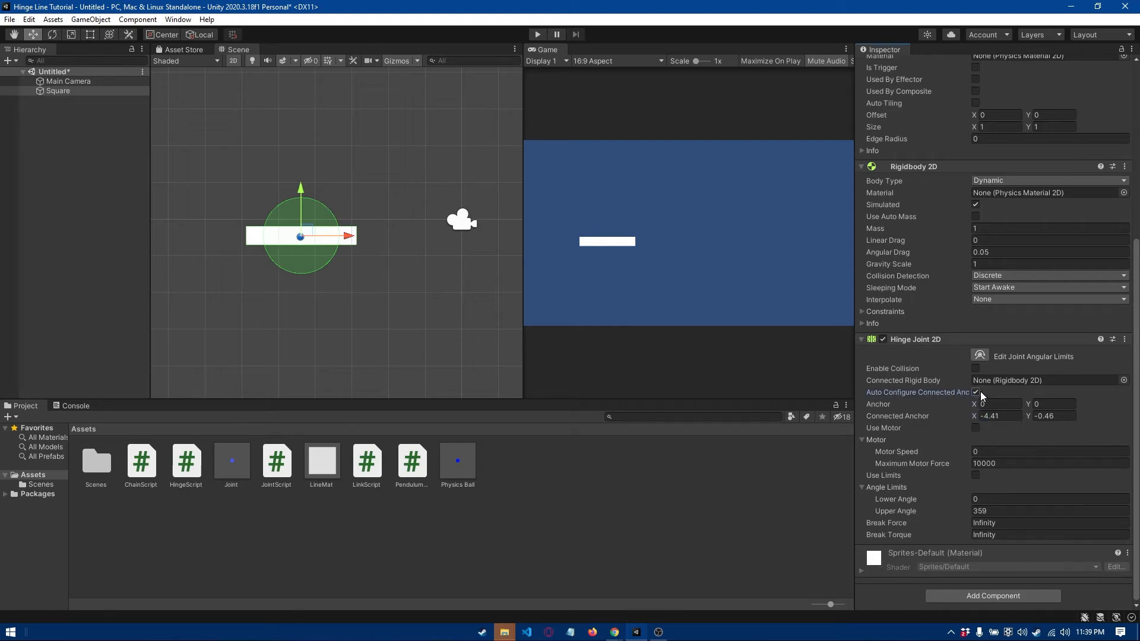
scroll(963, 392, "up", 10)
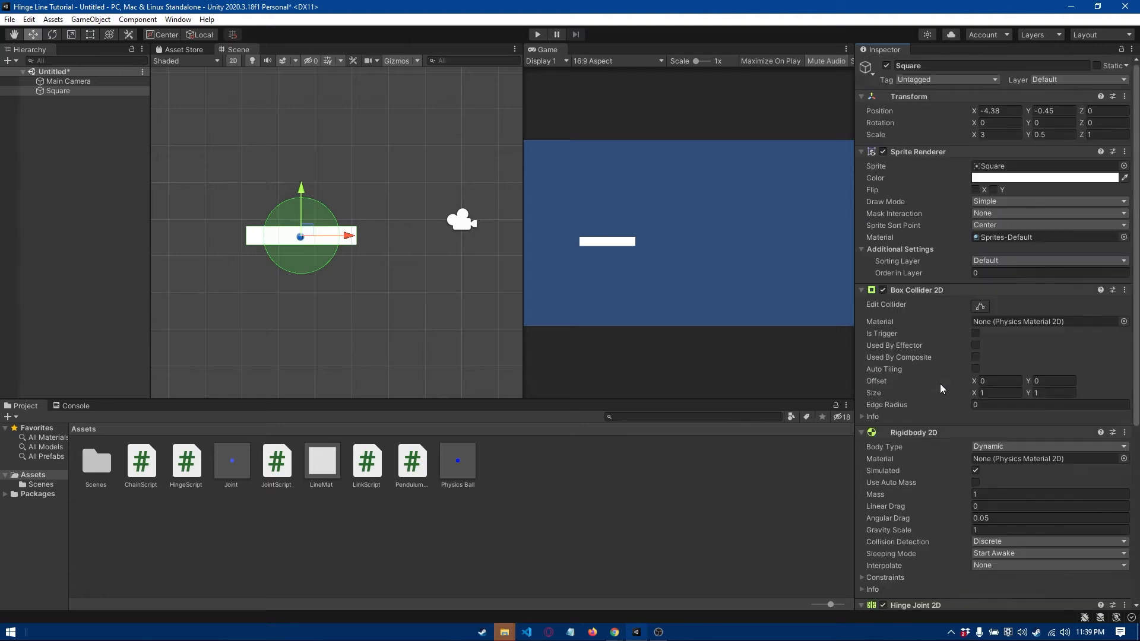
scroll(939, 383, "down", 10)
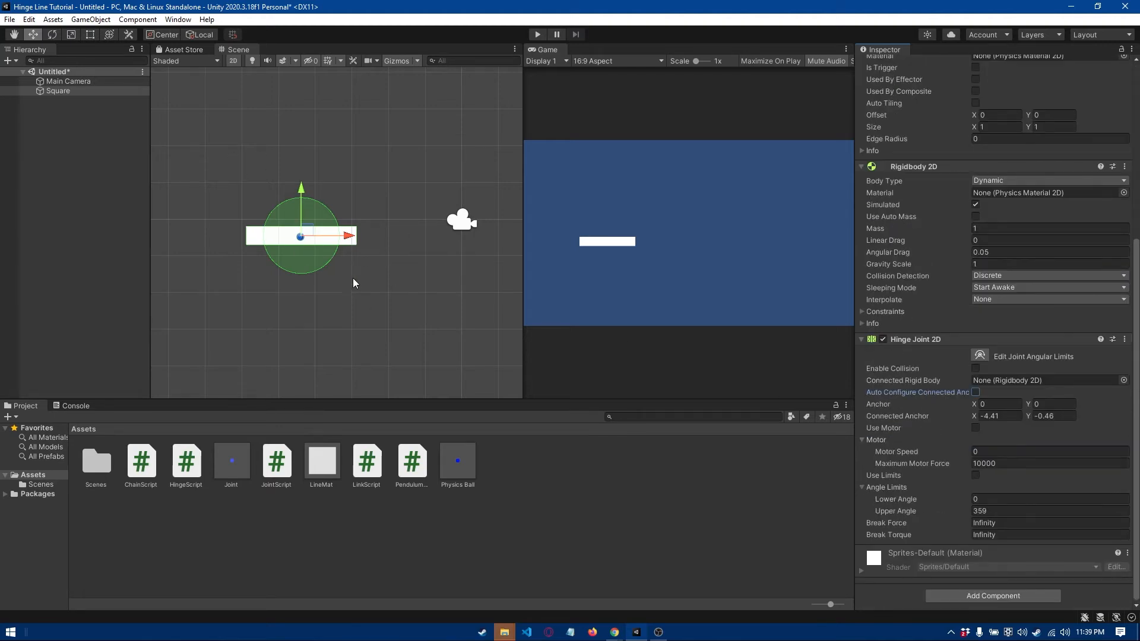
scroll(374, 211, "up", 4)
scroll(357, 238, "down", 2)
scroll(357, 238, "up", 4)
middle_click_drag(386, 238, 476, 291)
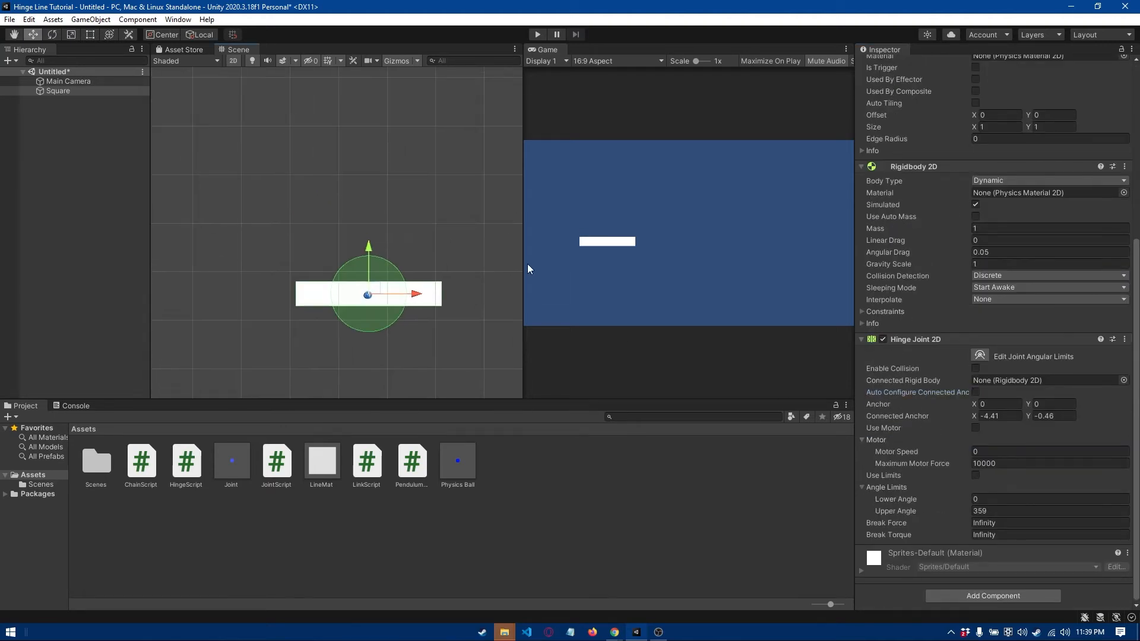
Run the scene and try to move the square away from its hinge point
left_click_drag(527, 269, 735, 344)
middle_click_drag(572, 279, 542, 242)
scroll(459, 236, "down", 3)
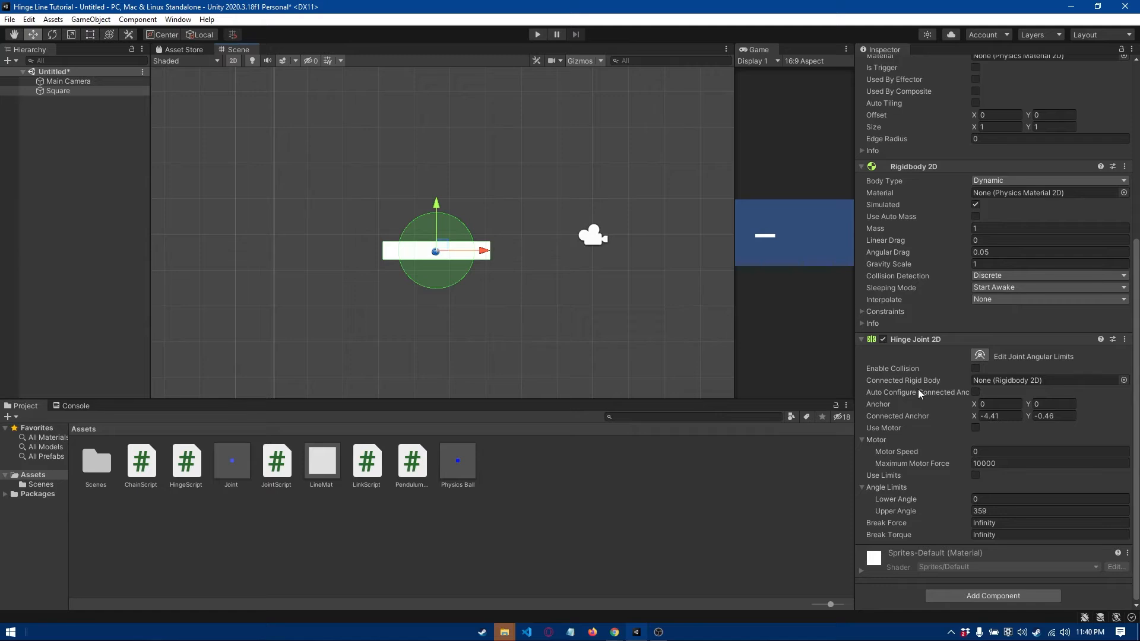
left_click_drag(735, 265, 469, 178)
left_click(537, 35)
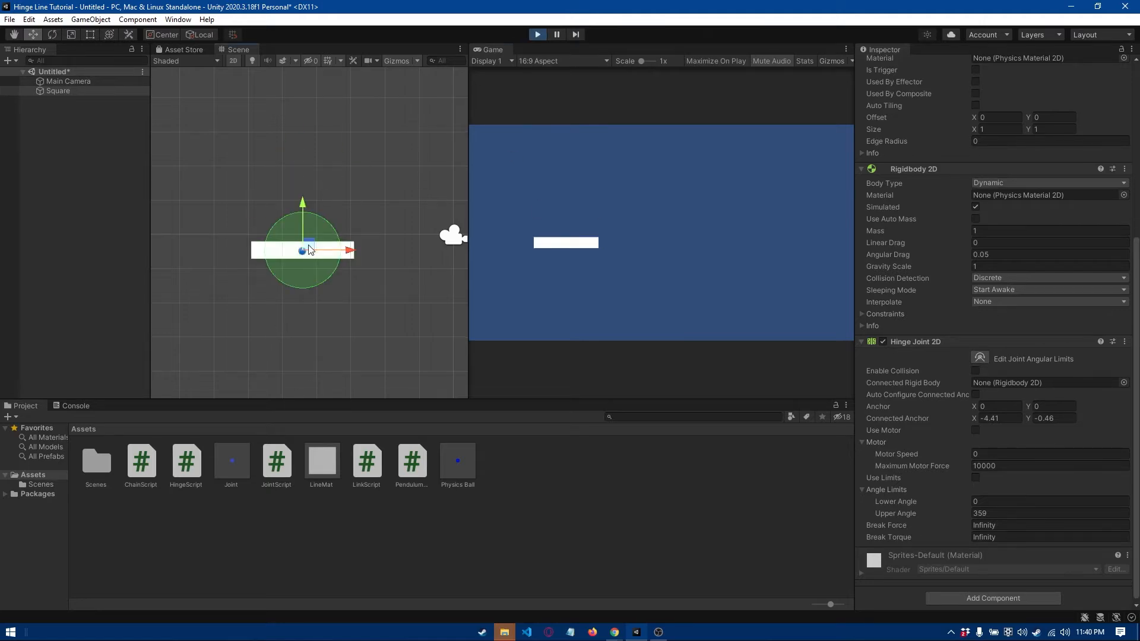
left_click_drag(304, 247, 363, 161)
left_click_drag(310, 248, 331, 178)
left_click_drag(311, 242, 360, 116)
left_click_drag(310, 244, 374, 84)
Set the hinge's Anchor Y to 5 while the scene is running
left_click(1040, 406)
left_click(986, 408)
left_click(1040, 408)
left_click(990, 408)
left_click(1043, 409)
type("5")
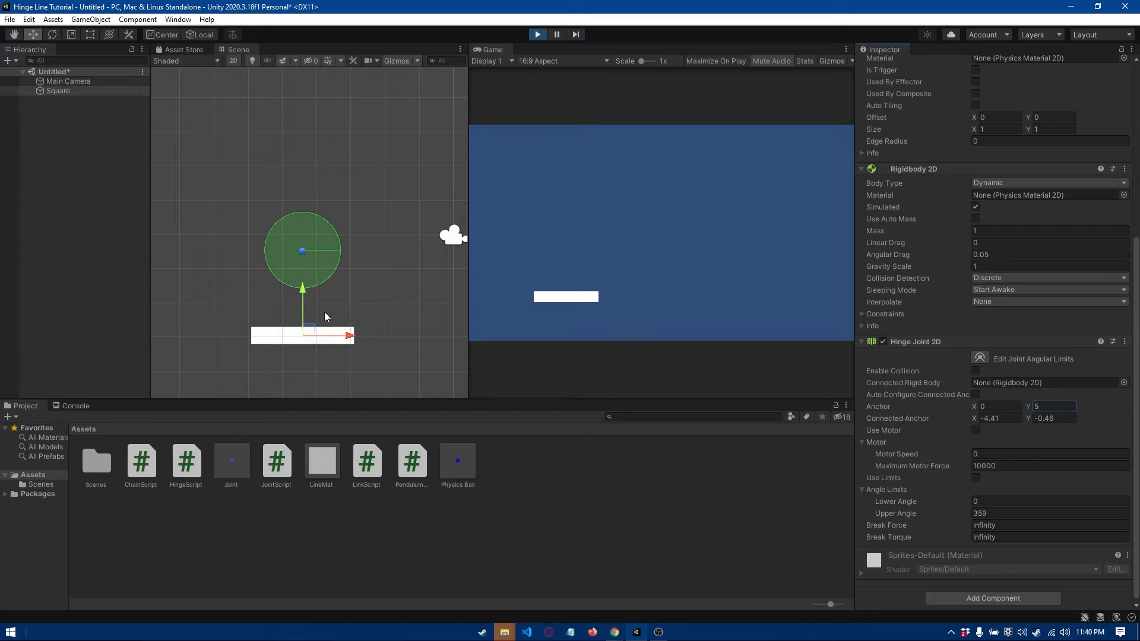
Rotate the square slightly to make it swing below its hinge, and stop the running scene after watching it
type("e")
left_click_drag(353, 336, 354, 382)
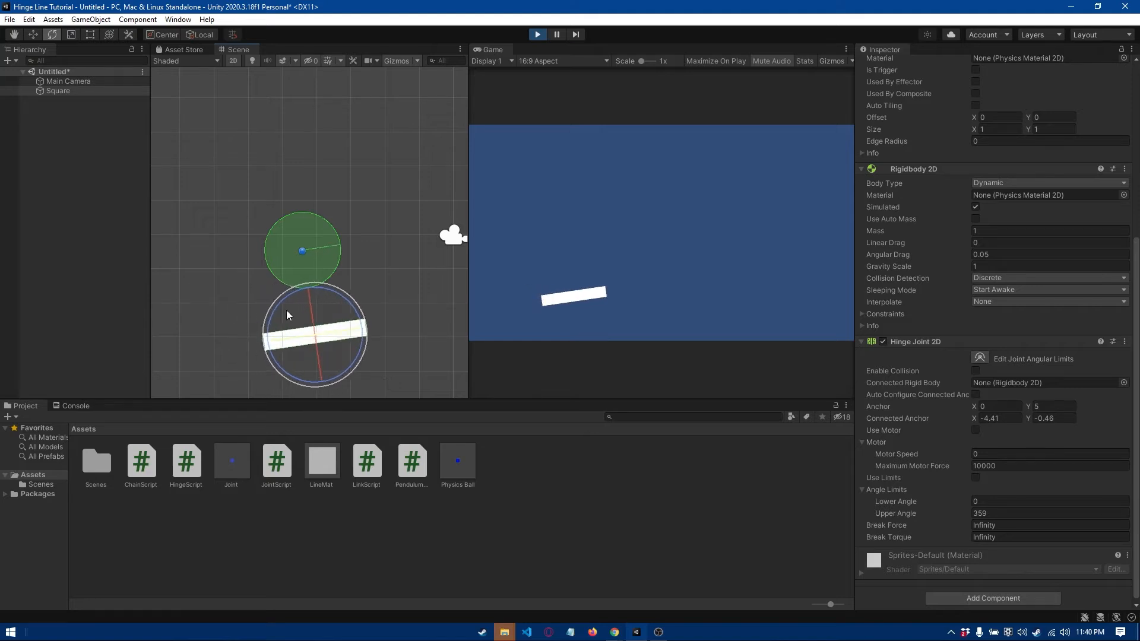
key("w")
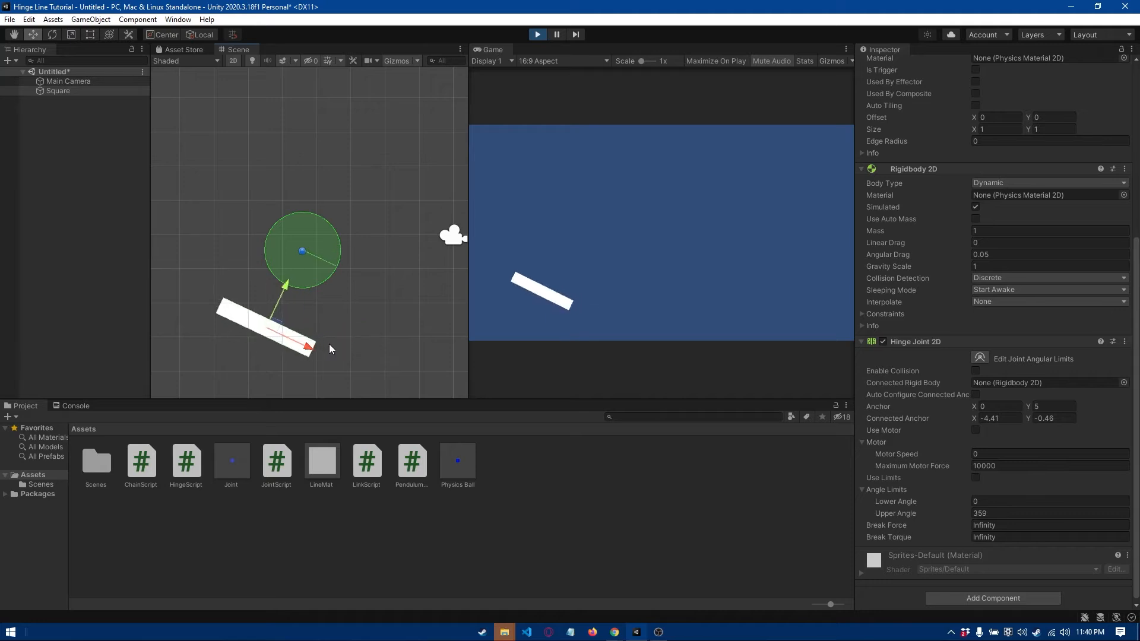
left_click(533, 35)
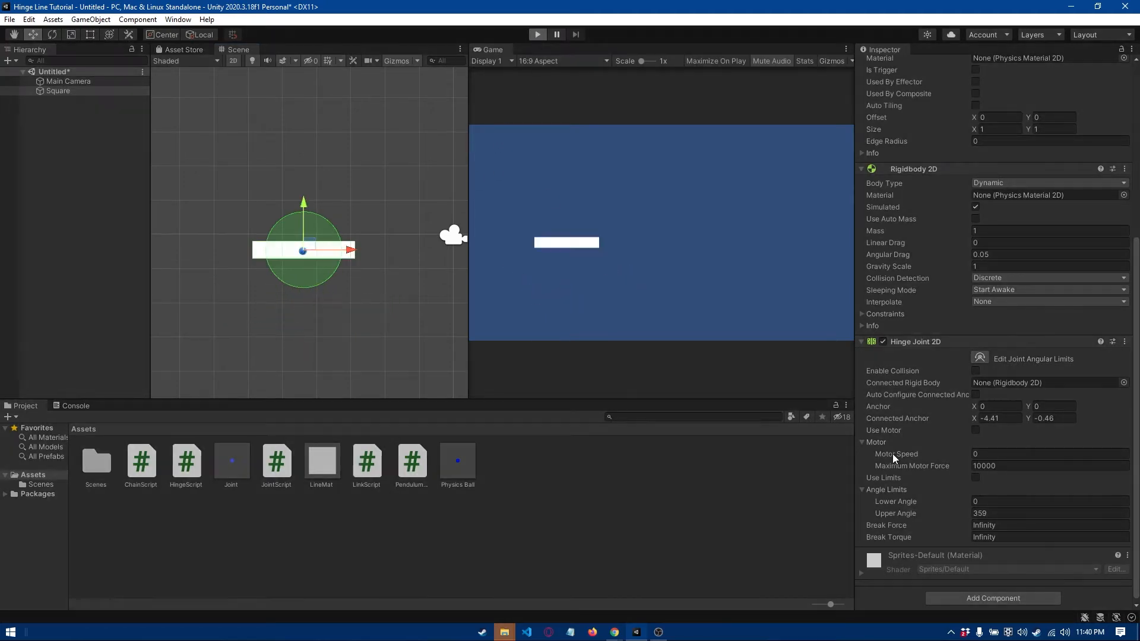
key("ctrl+p")
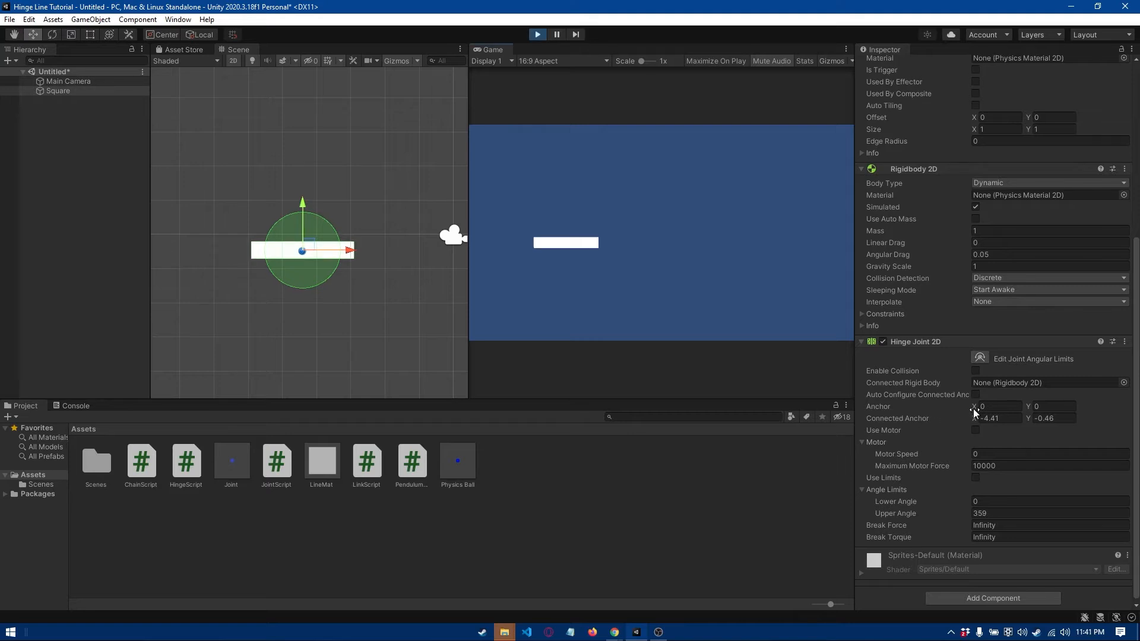
left_click(983, 406)
key("ctrl+p")
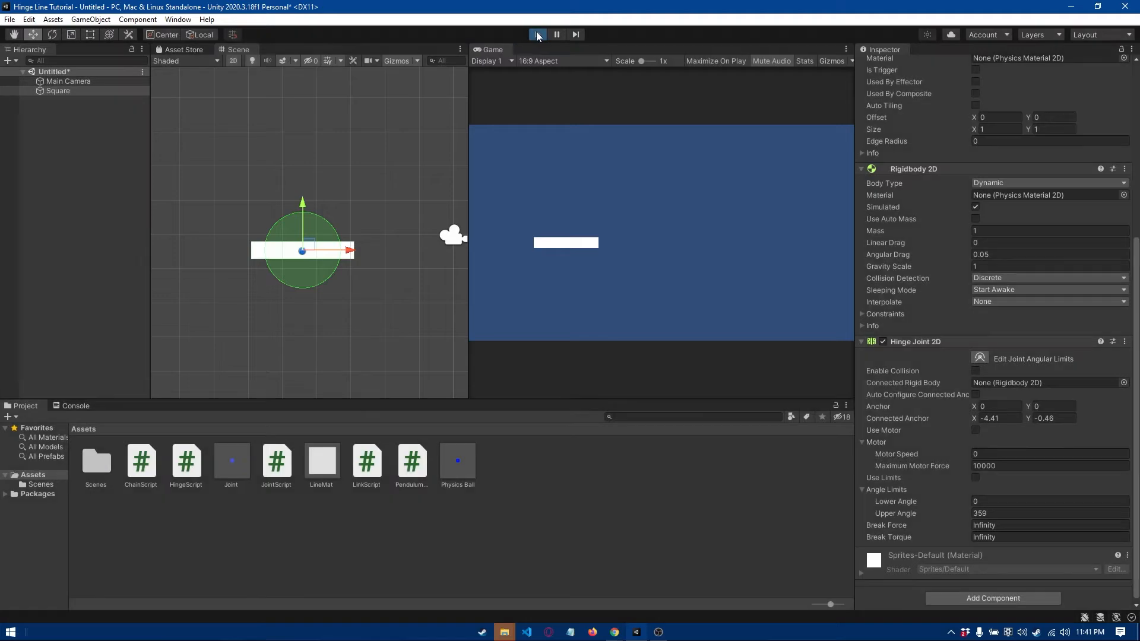
Set the hinge's Anchor to X -0.5, Y 0.5, at the corner of the square
left_click(997, 407)
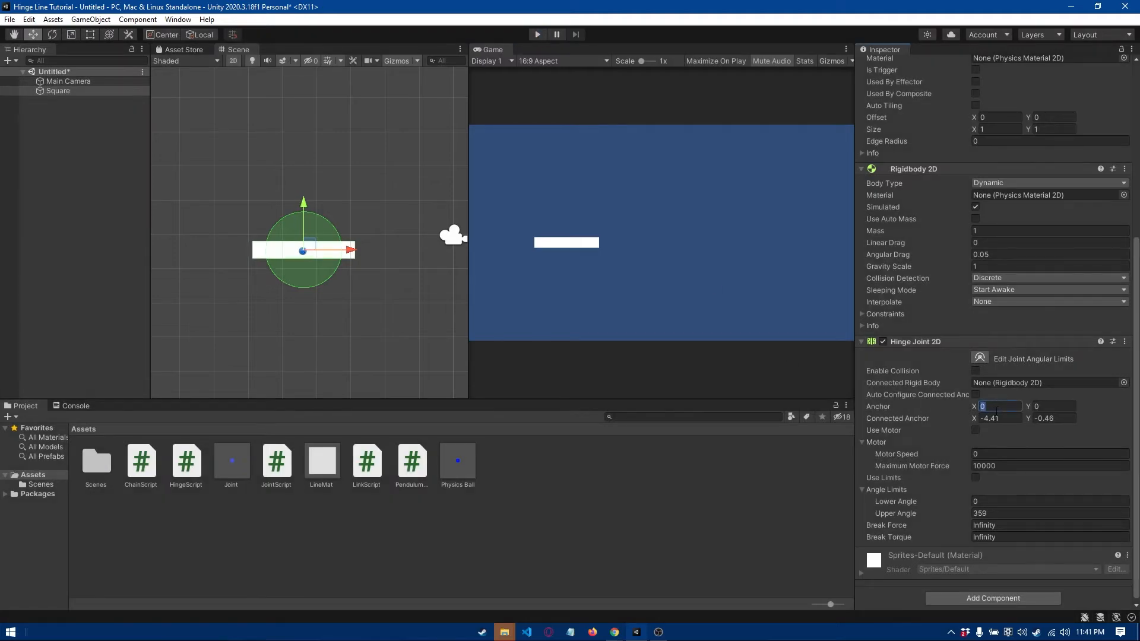
type("-1")
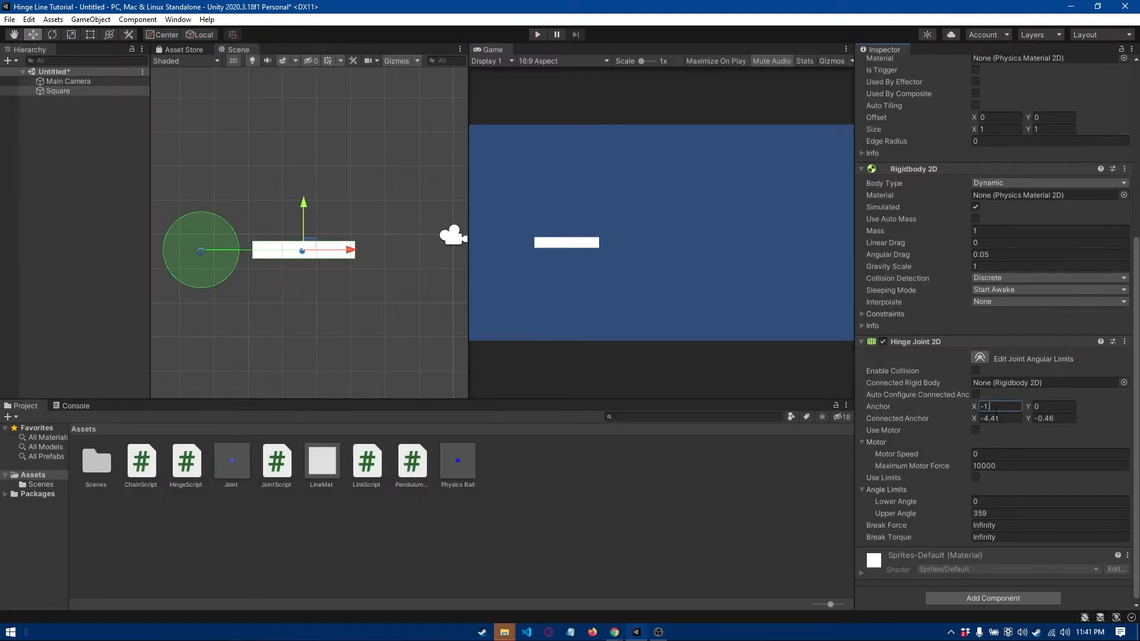
key("BackSpace")
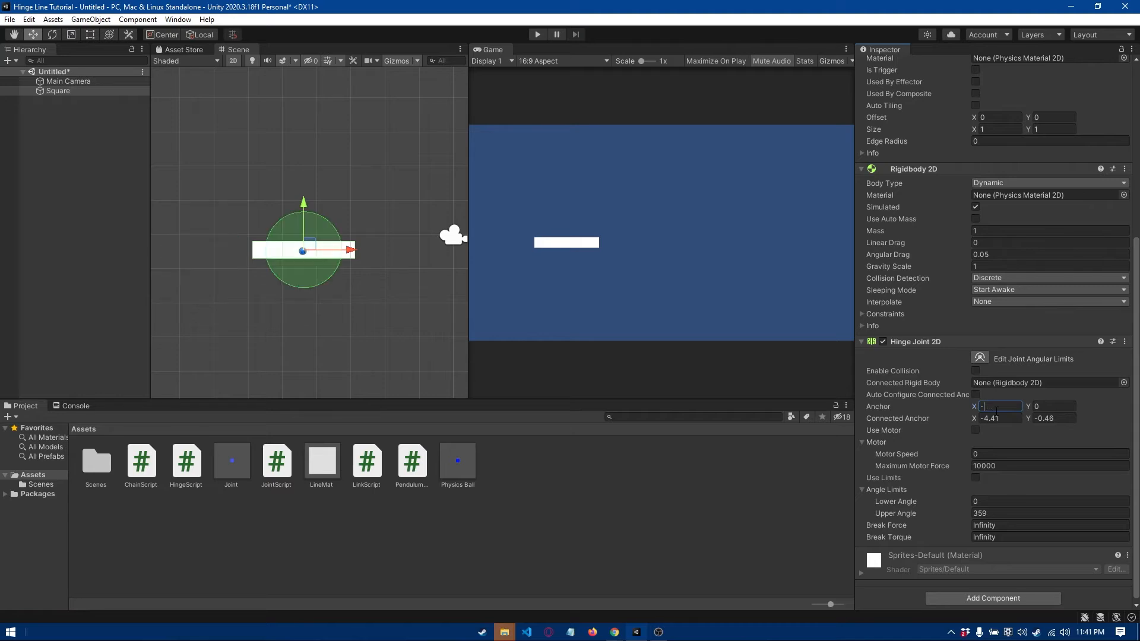
type("0.5")
key("Tab")
type("0.5")
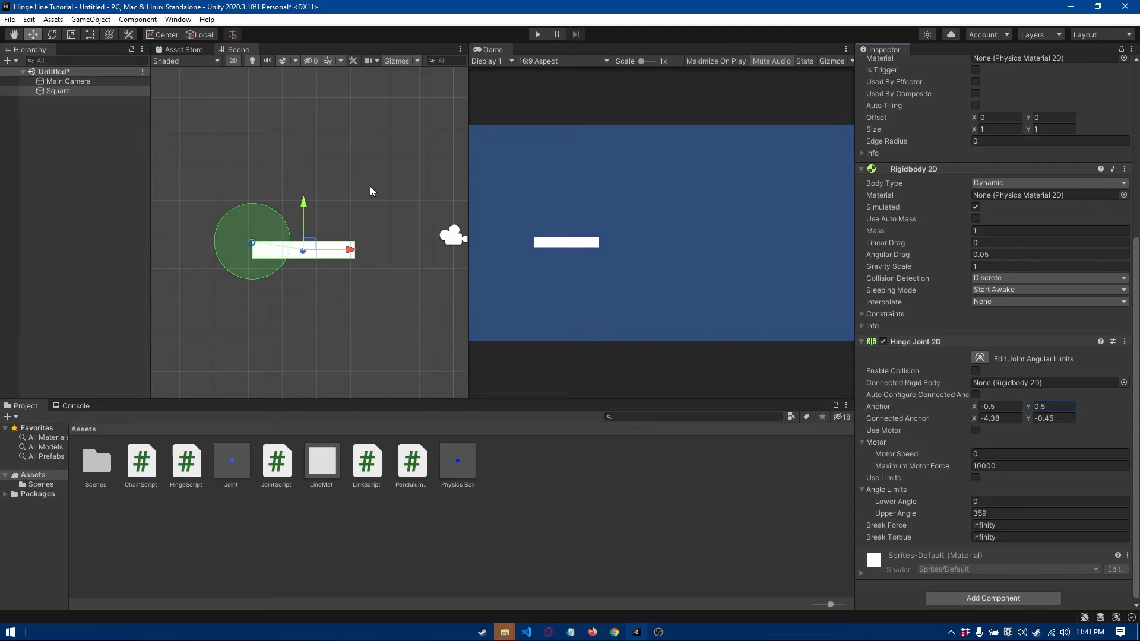
Run the scene and test the hinge's motor at speed 50, switching Use Motor off and on again
left_click(536, 37)
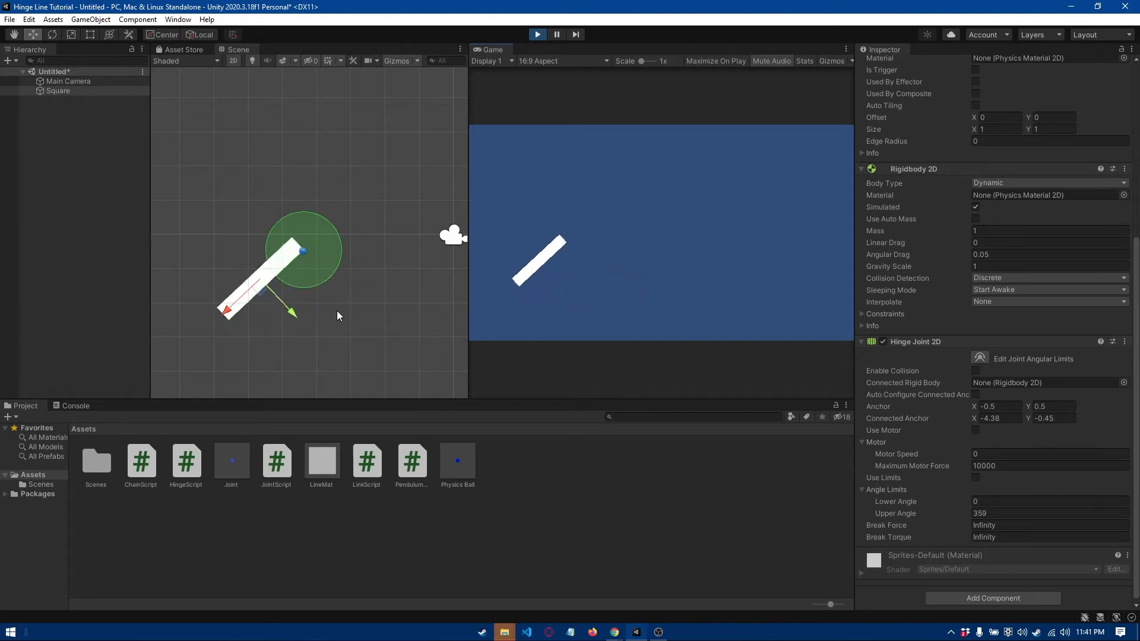
left_click(974, 429)
left_click(992, 454)
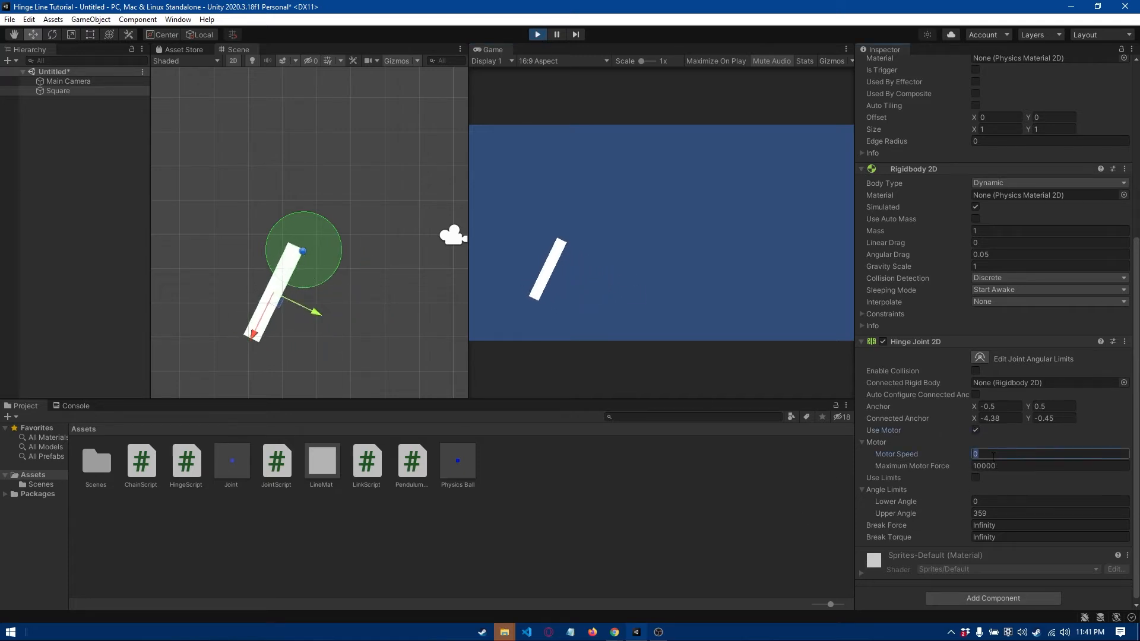
type("50")
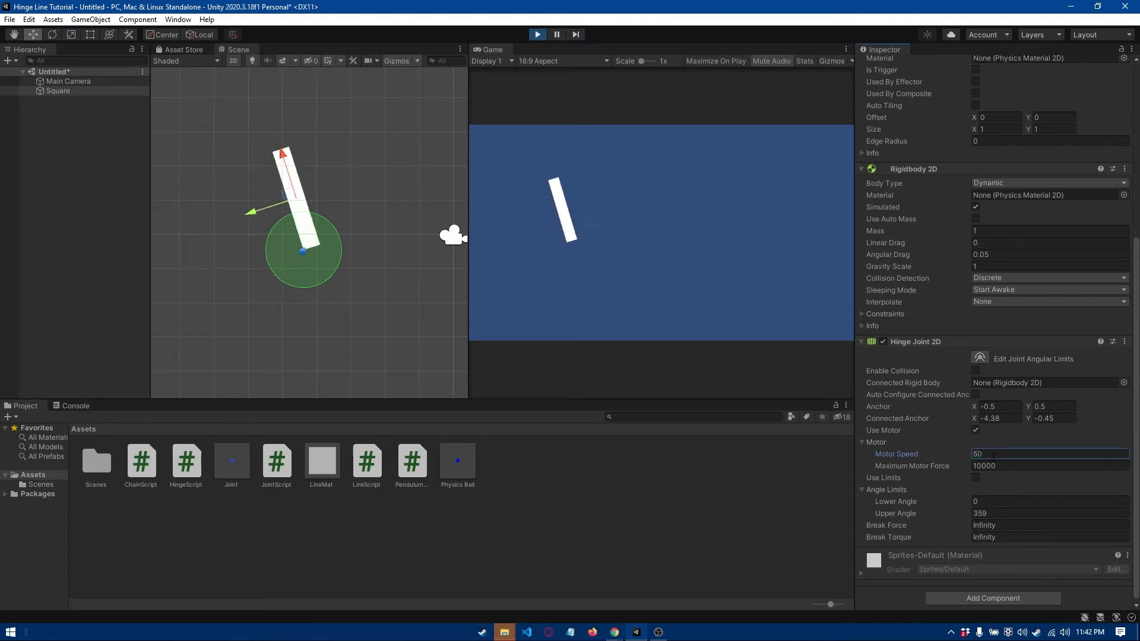
left_click(975, 431)
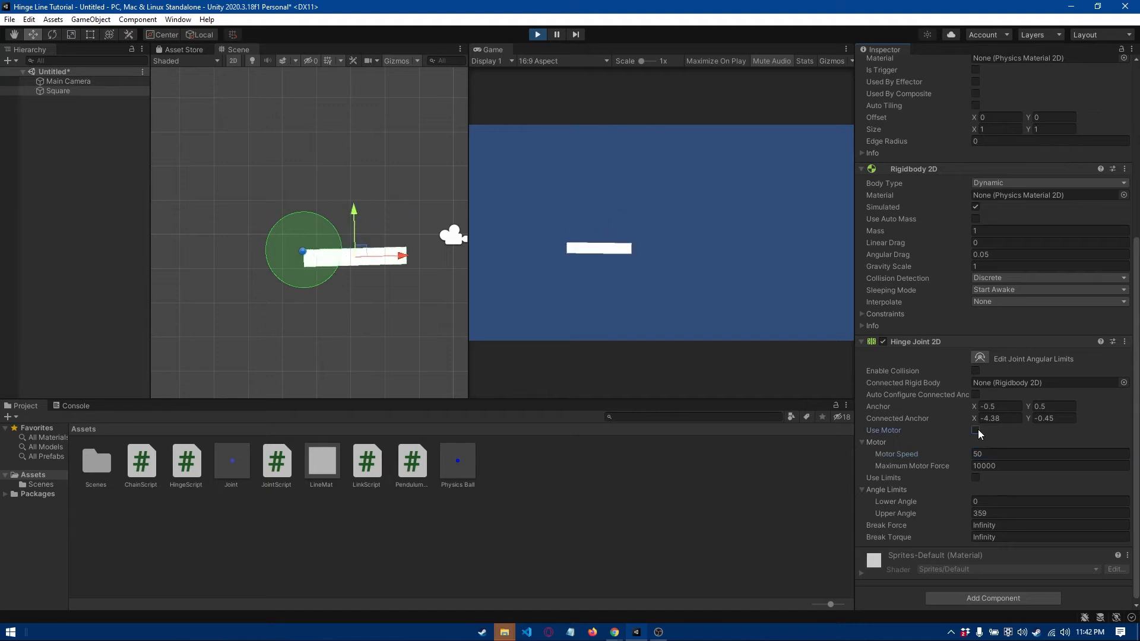
left_click(975, 430)
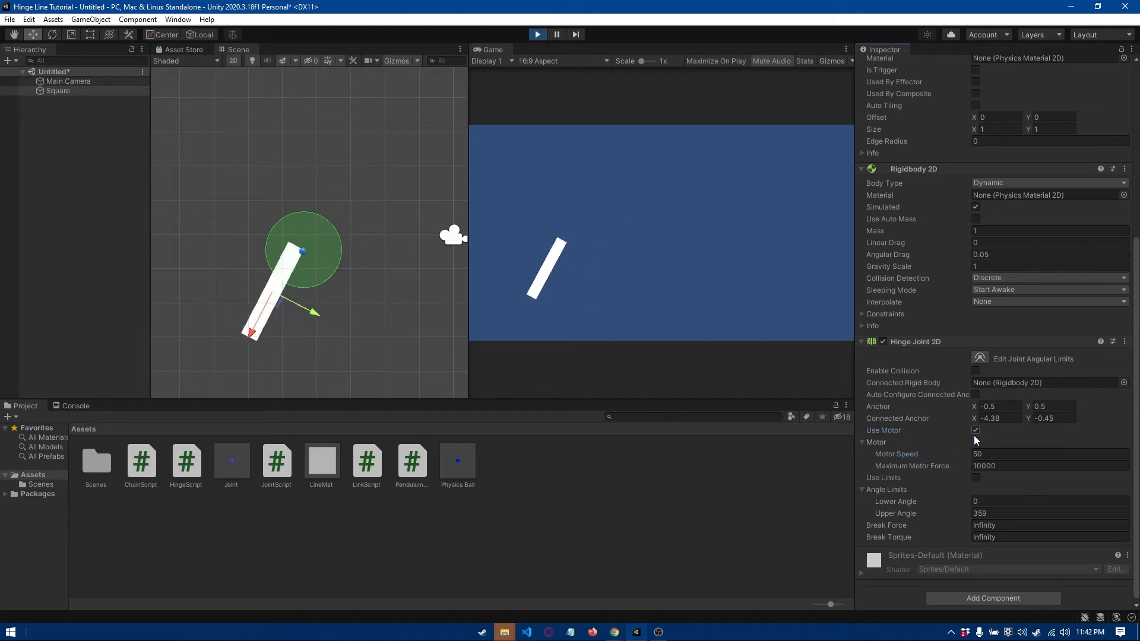
Set the hinge's motor speed to 360 in the running scene
left_click(1012, 454)
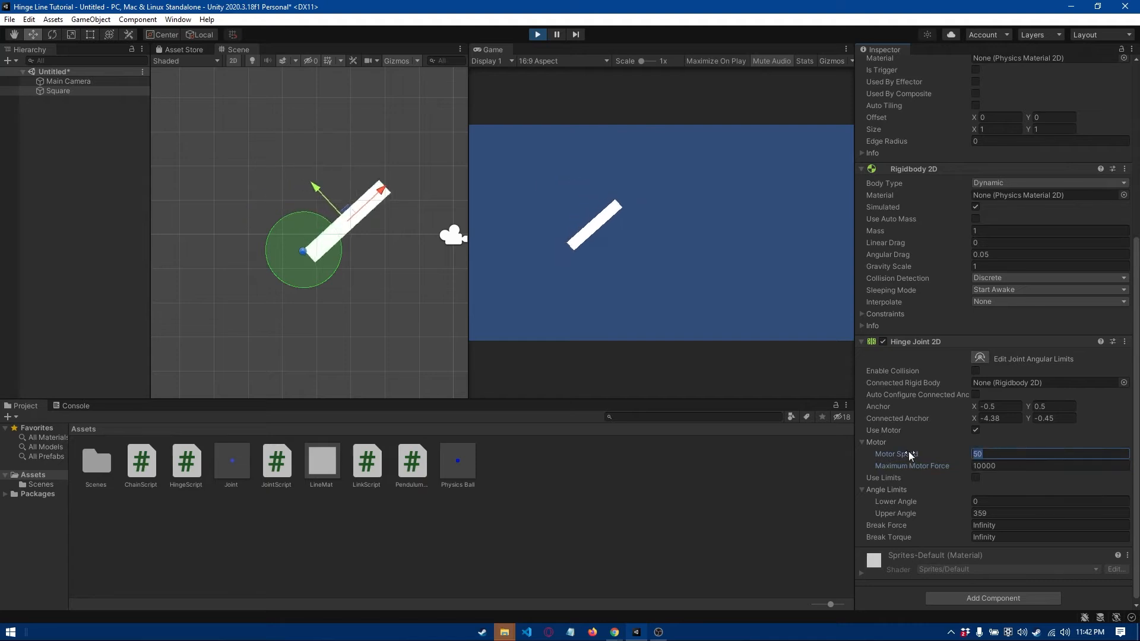
key("BackSpace")
key("BackSpace")
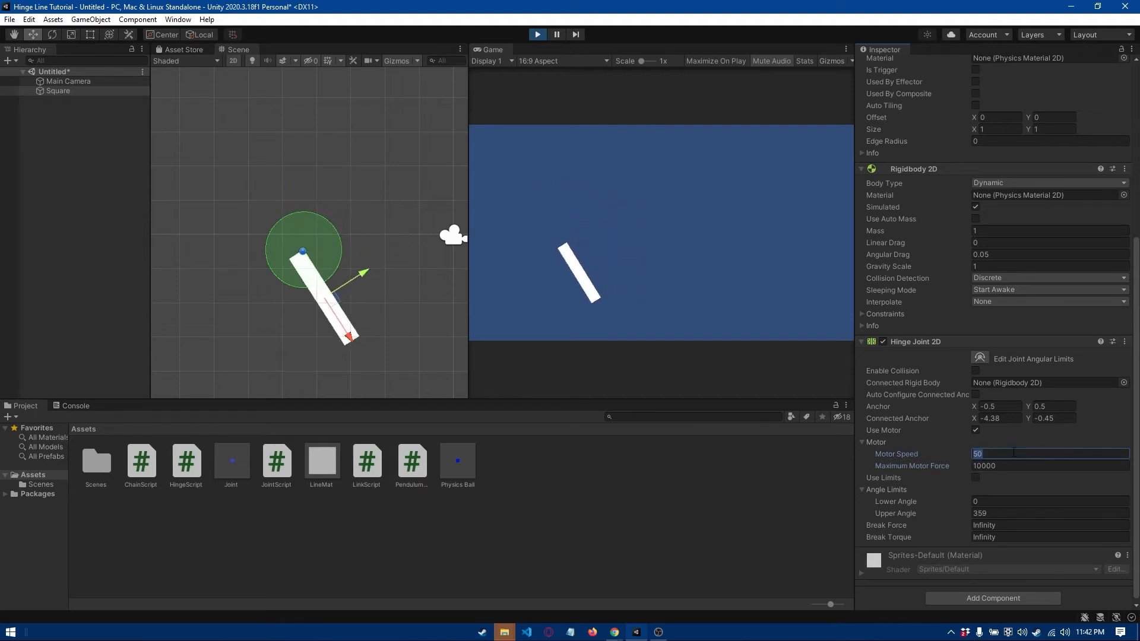
type("360")
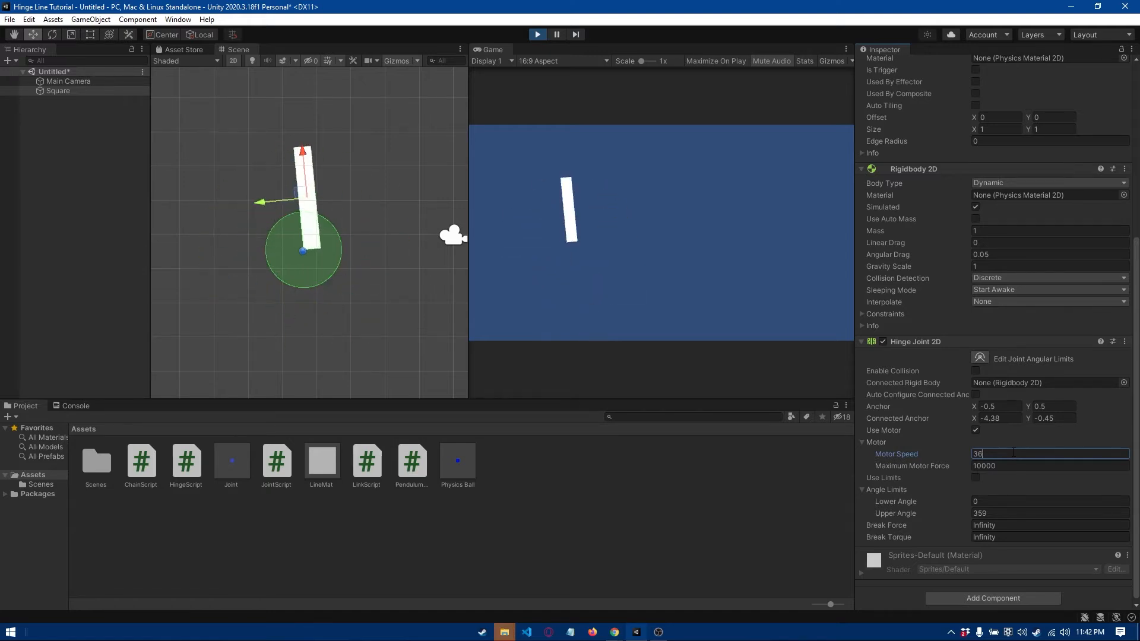
Change the hinge's motor speed to 90 in the running scene
key("BackSpace")
key("BackSpace")
key("BackSpace")
type("90")
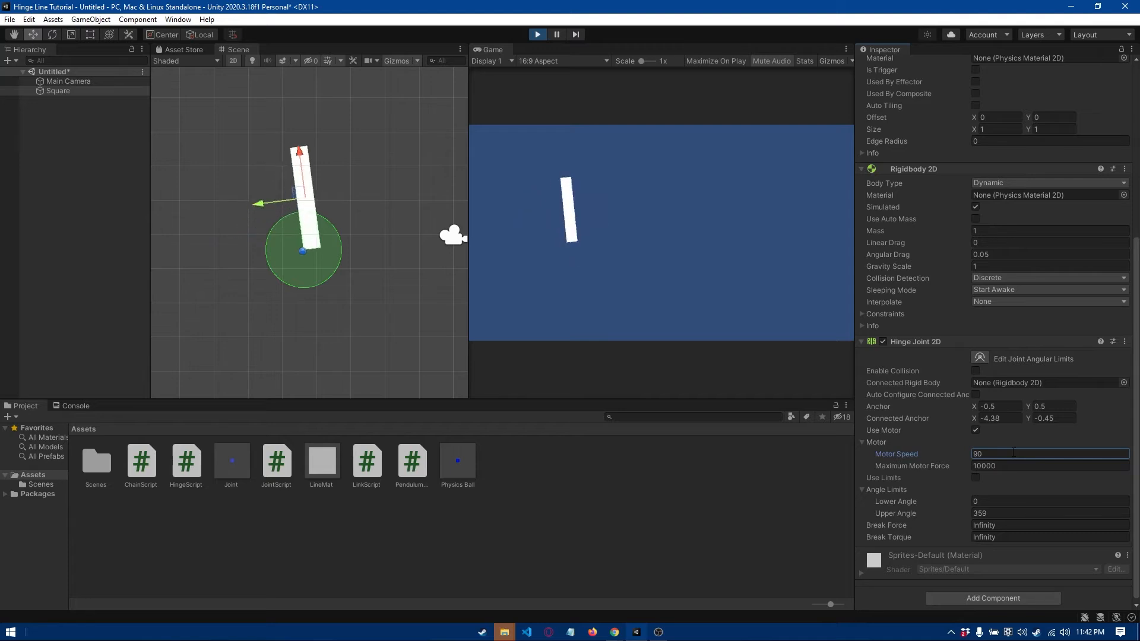
Reset the motor speed to 0 and turn off Use Motor before stopping the running scene
left_click(986, 456)
type("0")
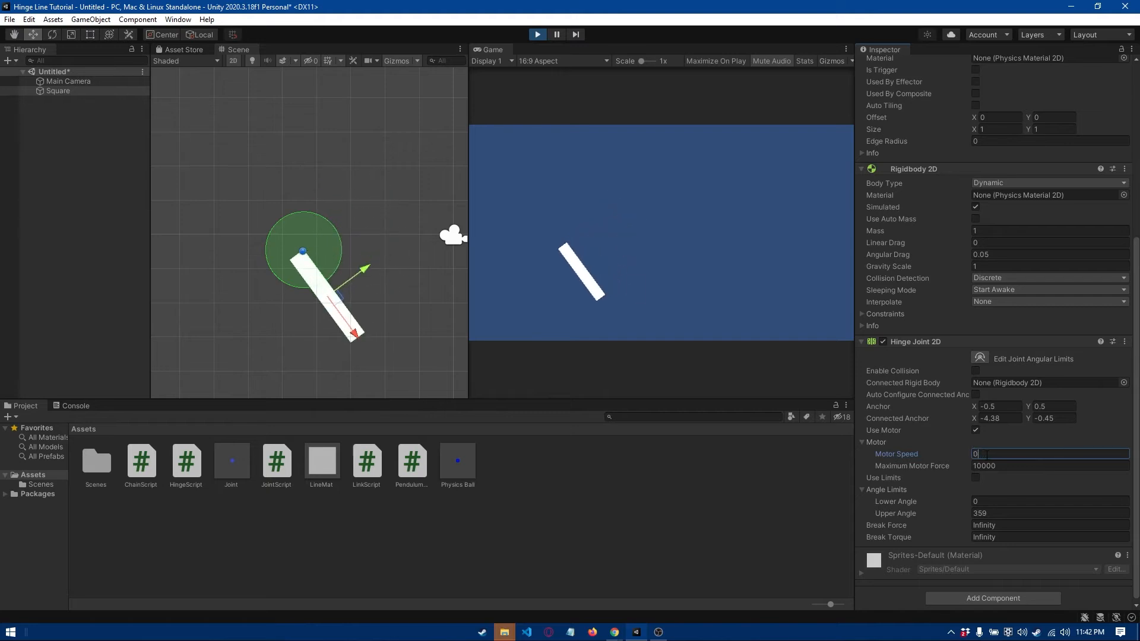
left_click(975, 429)
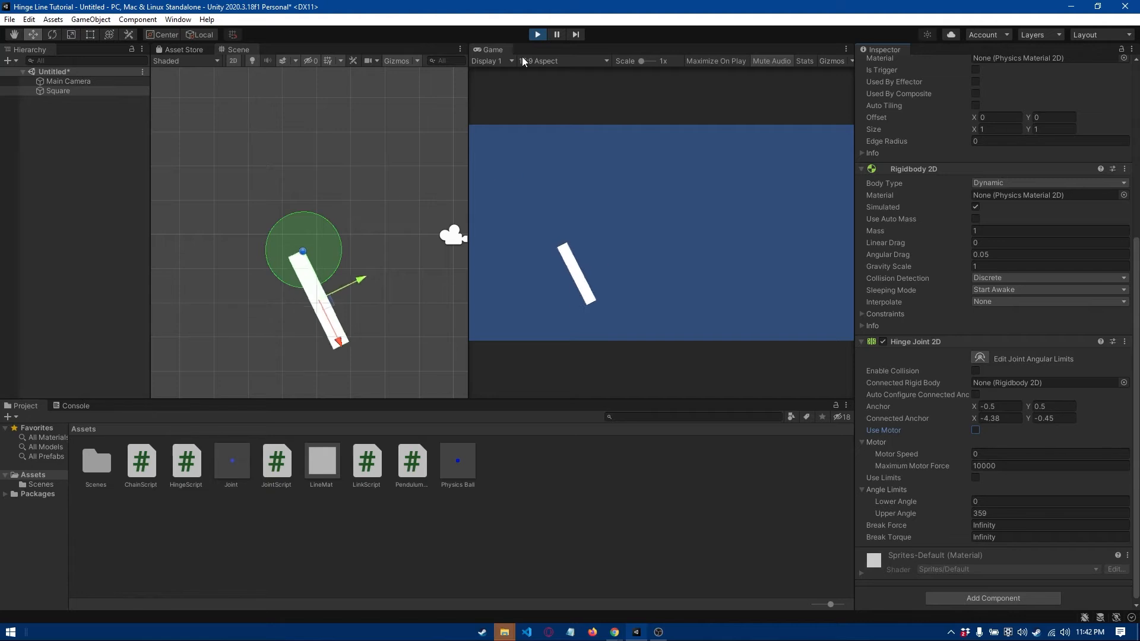
left_click(533, 35)
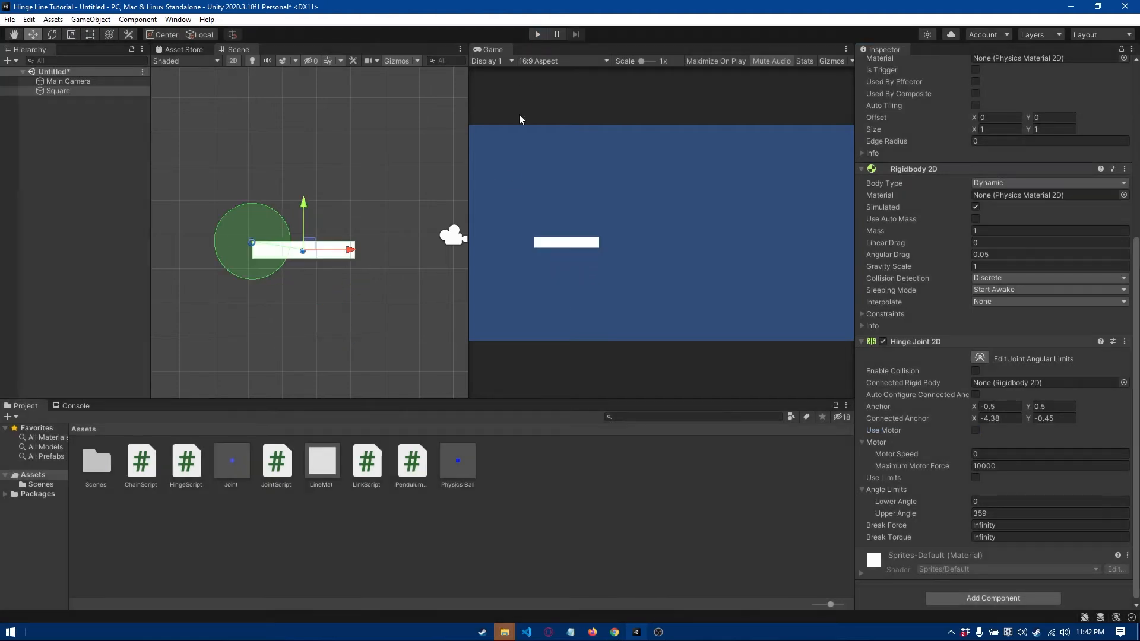
Enable Use Limits on the hinge joint and set its upper angle to 90
scroll(957, 465, "down", 1)
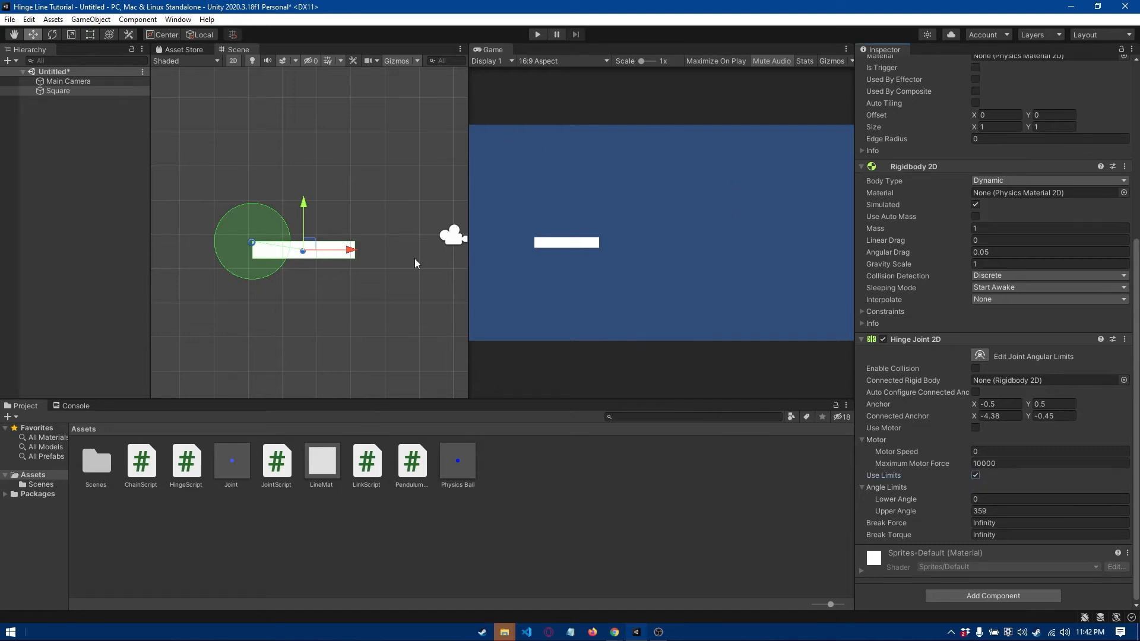
middle_click_drag(308, 274, 331, 291)
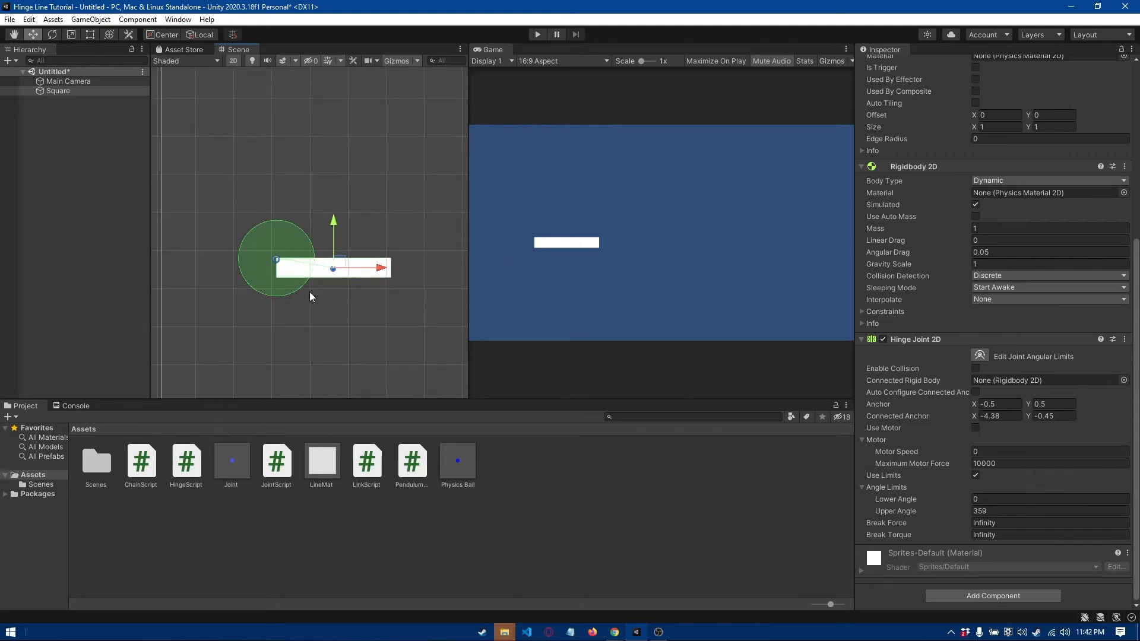
scroll(280, 248, "down", 1)
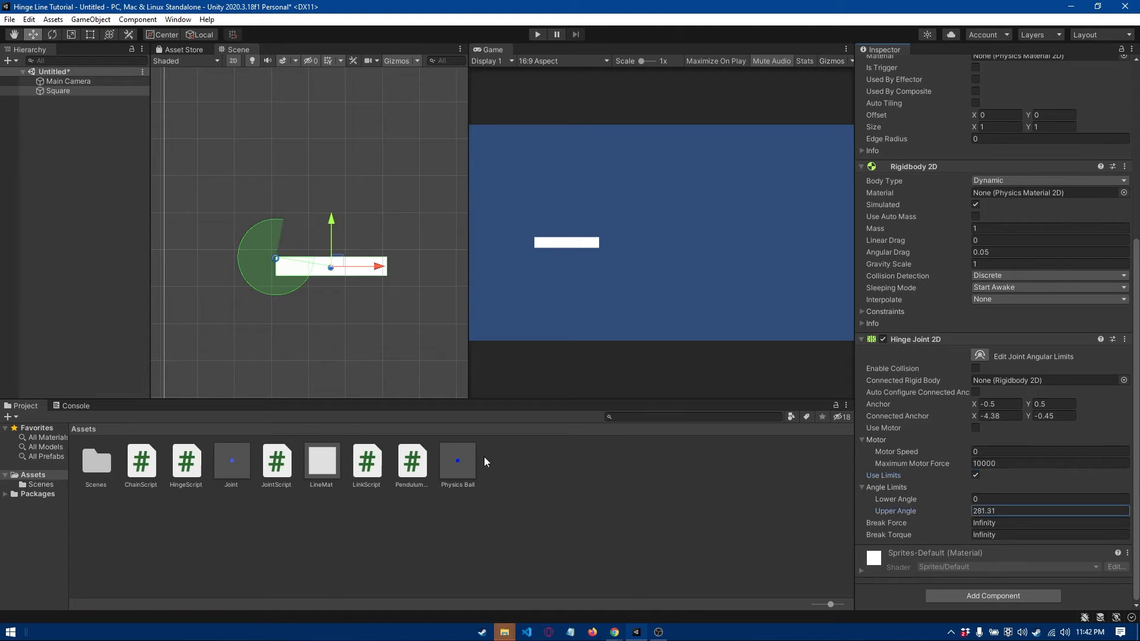
left_click_drag(322, 483, 714, 306)
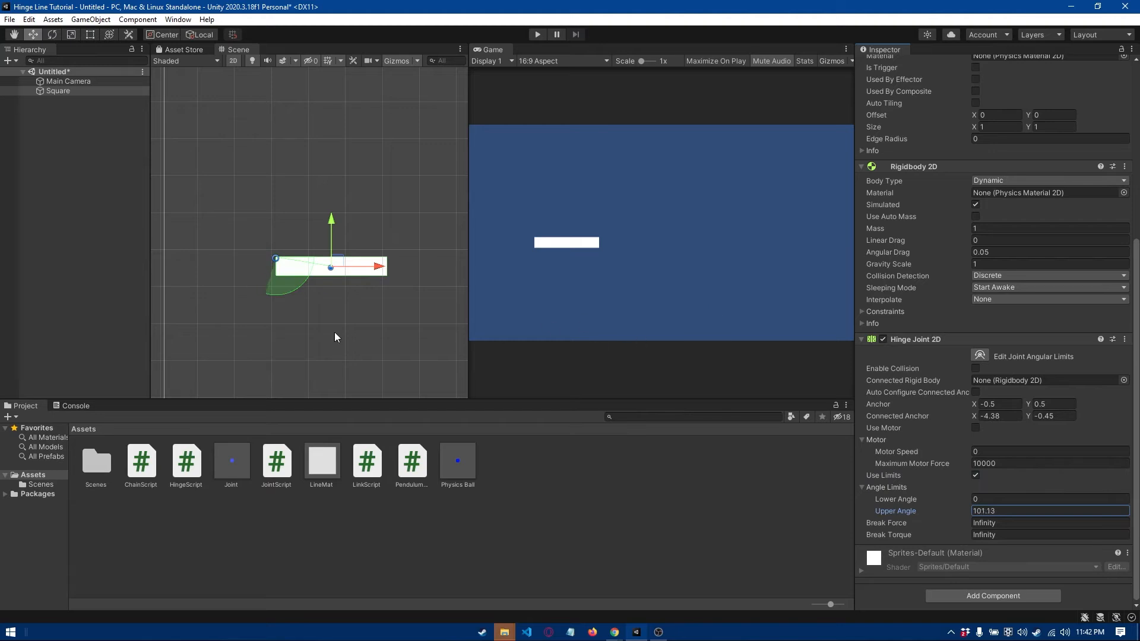
left_click_drag(293, 323, 468, 305)
scroll(297, 274, "up", 9)
scroll(291, 282, "down", 11)
scroll(296, 279, "down", 3)
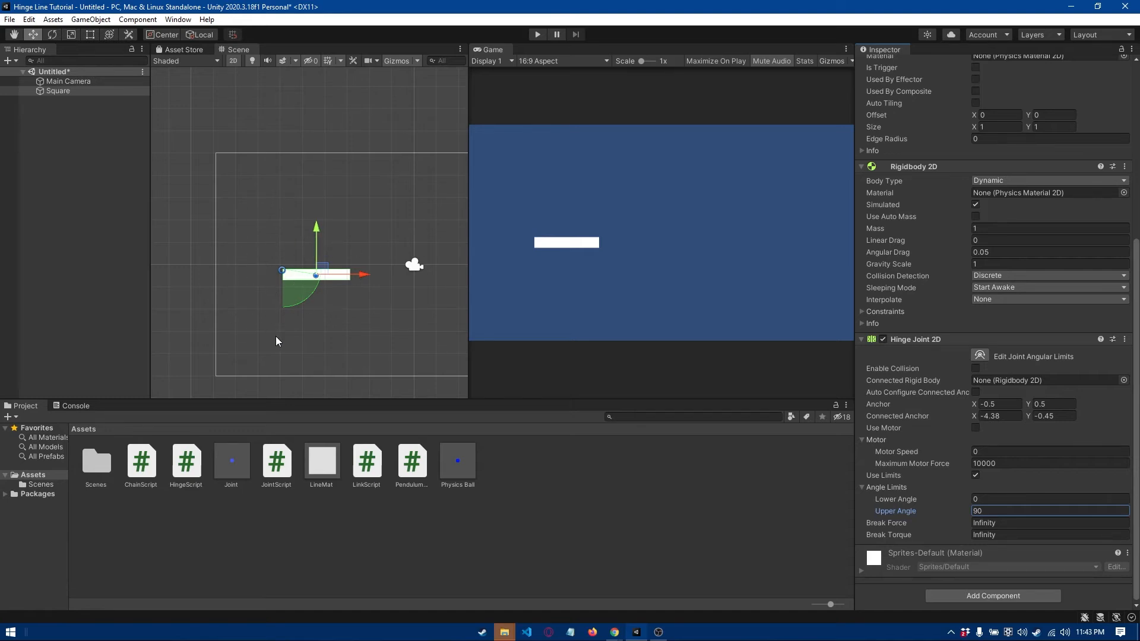
Turn Use Limits off and back on to compare the hinge's free and limited rotation arcs
left_click(975, 476)
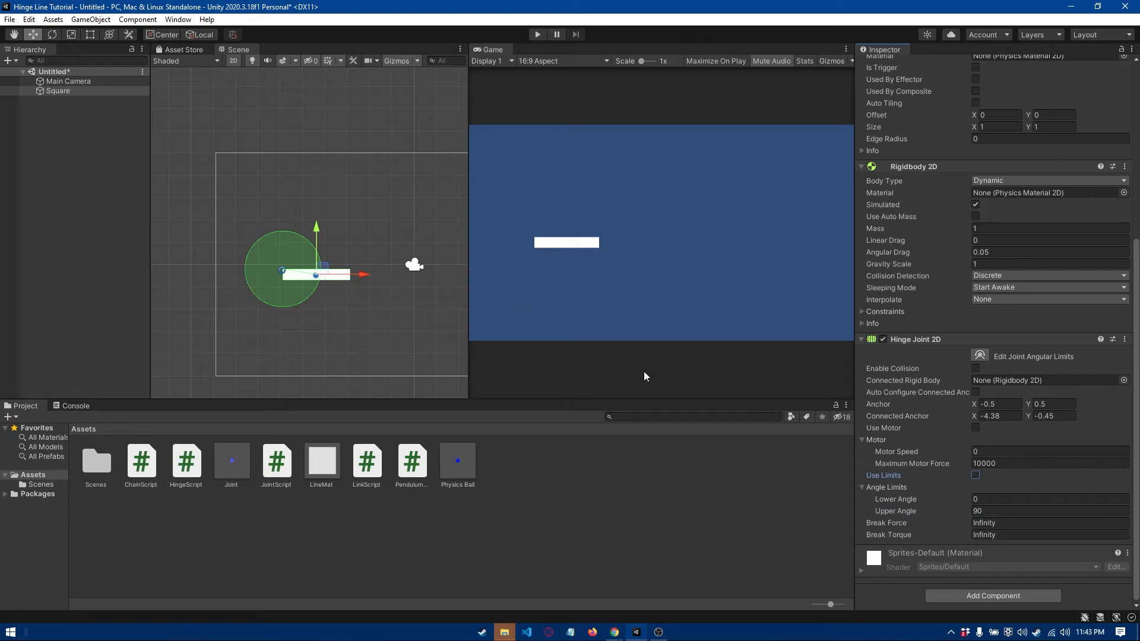
left_click_drag(966, 504, 1017, 504)
left_click(976, 476)
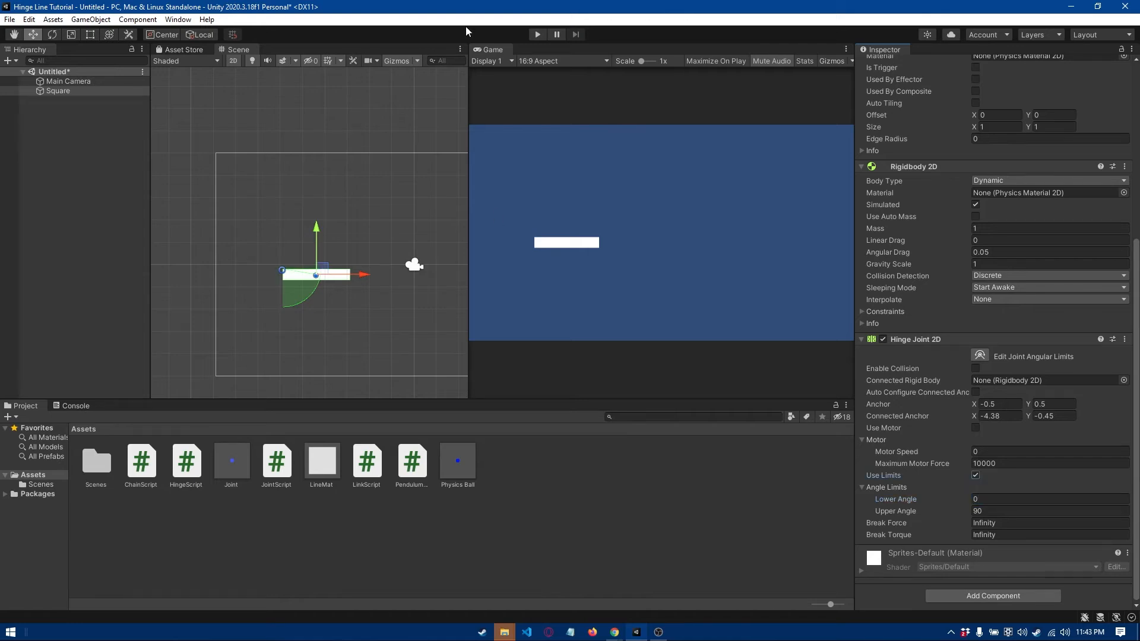
Run the scene and watch how the square swings within the hinge's angle limits
left_click(537, 36)
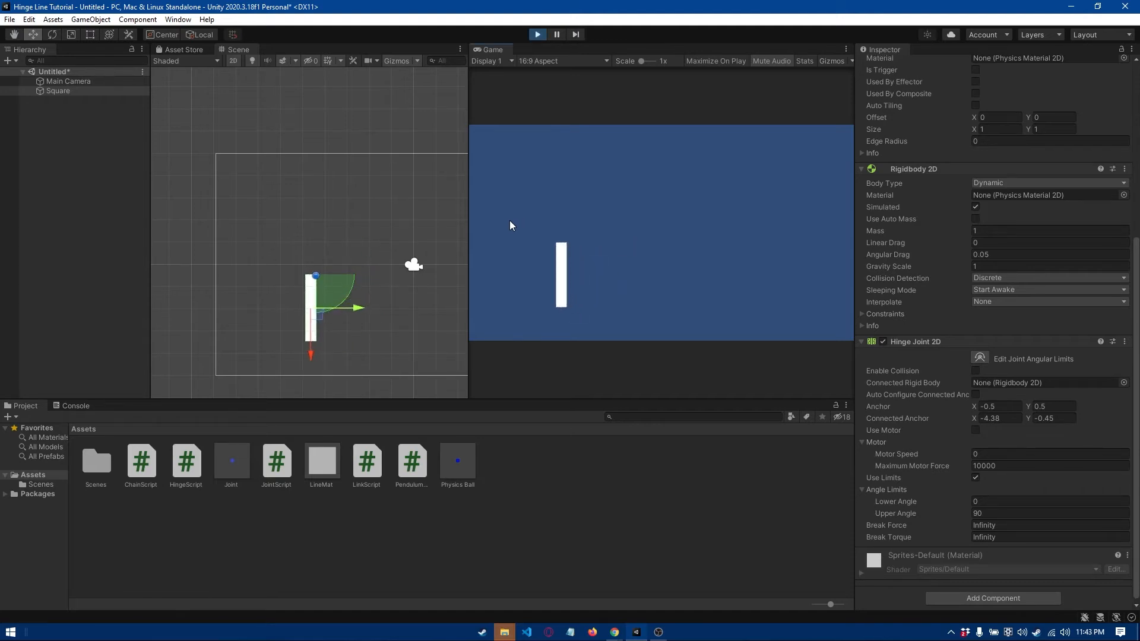
scroll(358, 304, "up", 3)
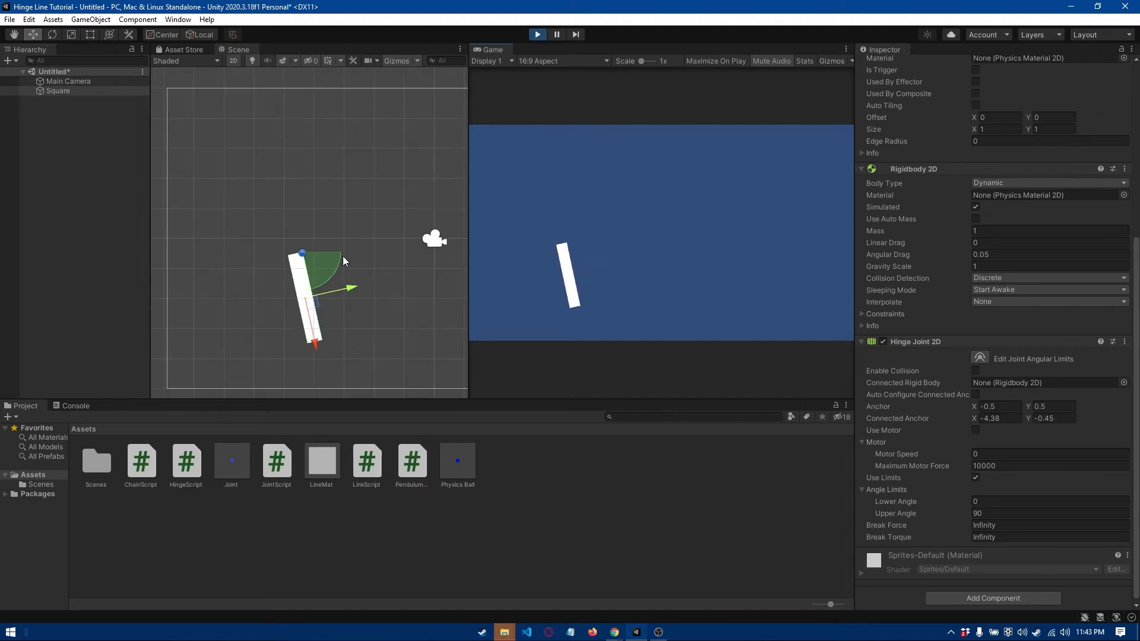
scroll(343, 261, "down", 1)
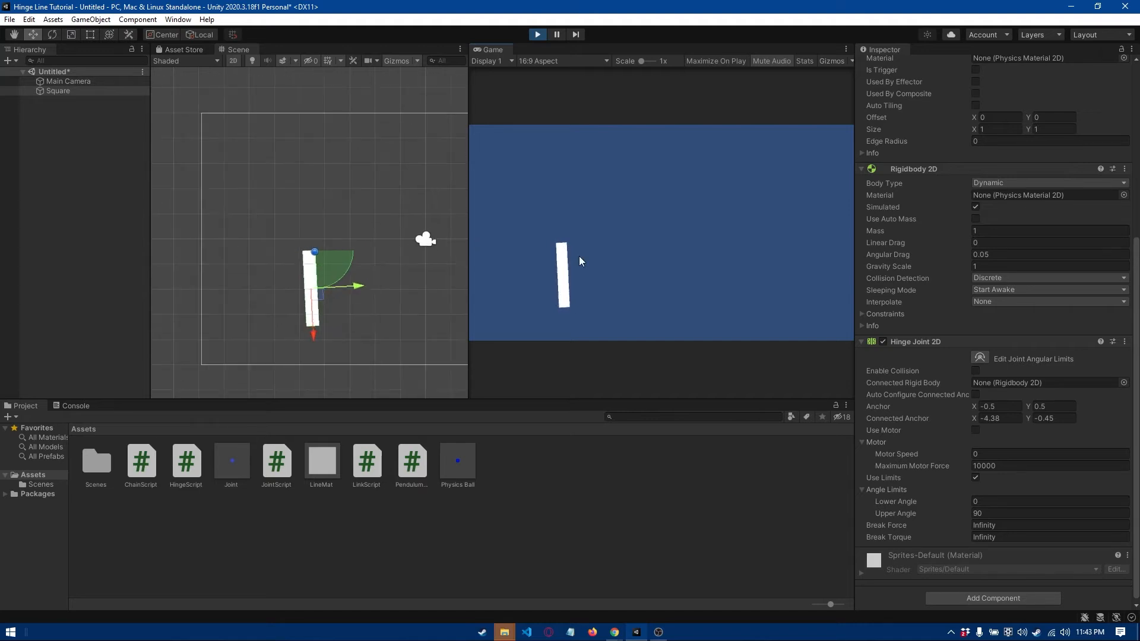
Test Use Motor with a motor speed of -50 on the limited hinge, and reset the speed to 0 with Use Motor off
left_click(975, 431)
left_click(983, 454)
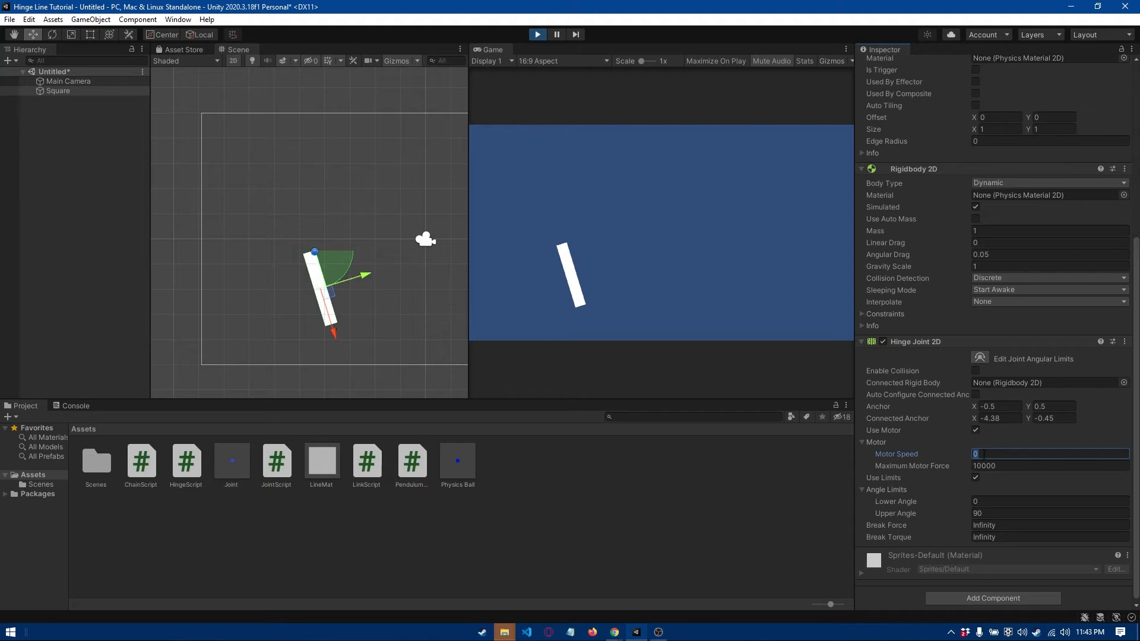
type("-50")
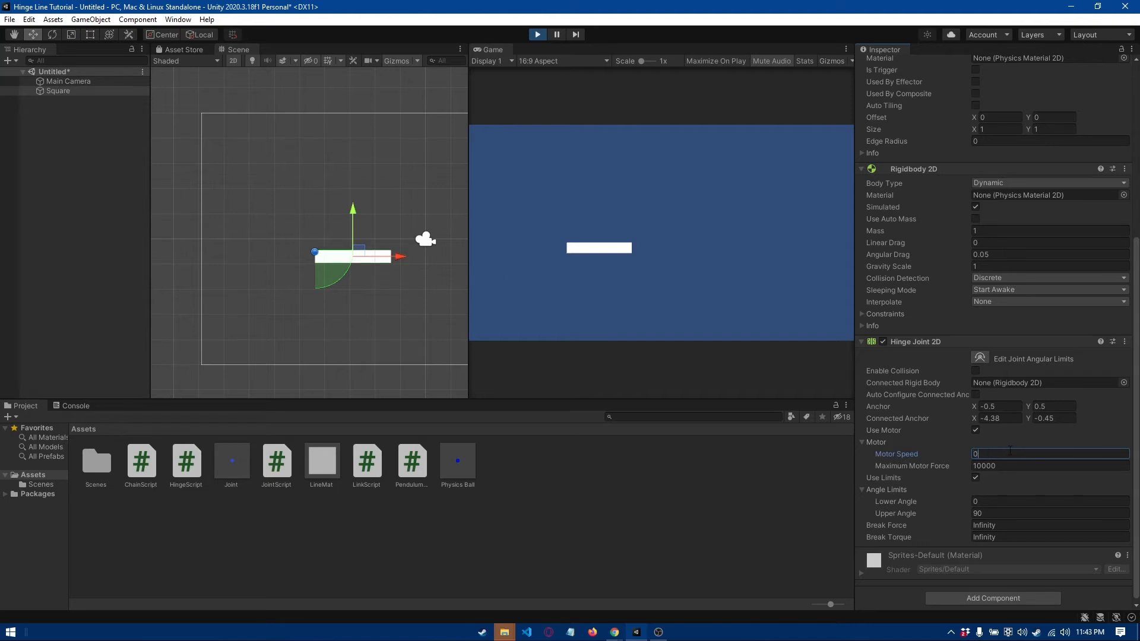
left_click(974, 429)
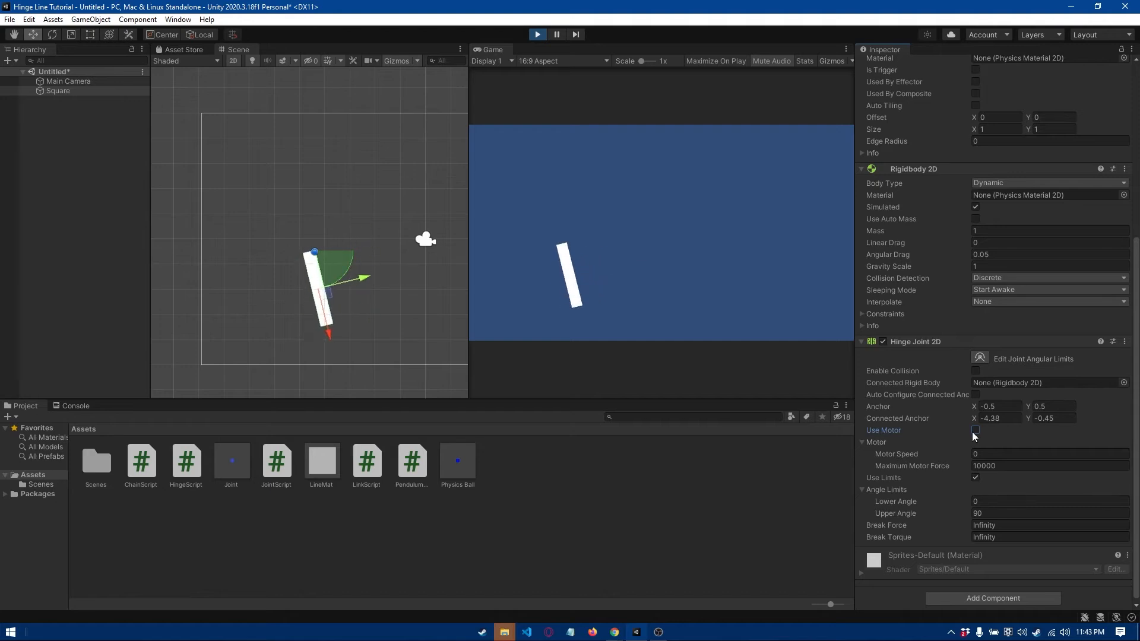
Try upper angle limits of 180 and 400 on the running hinge joint
left_click(997, 513)
type("180")
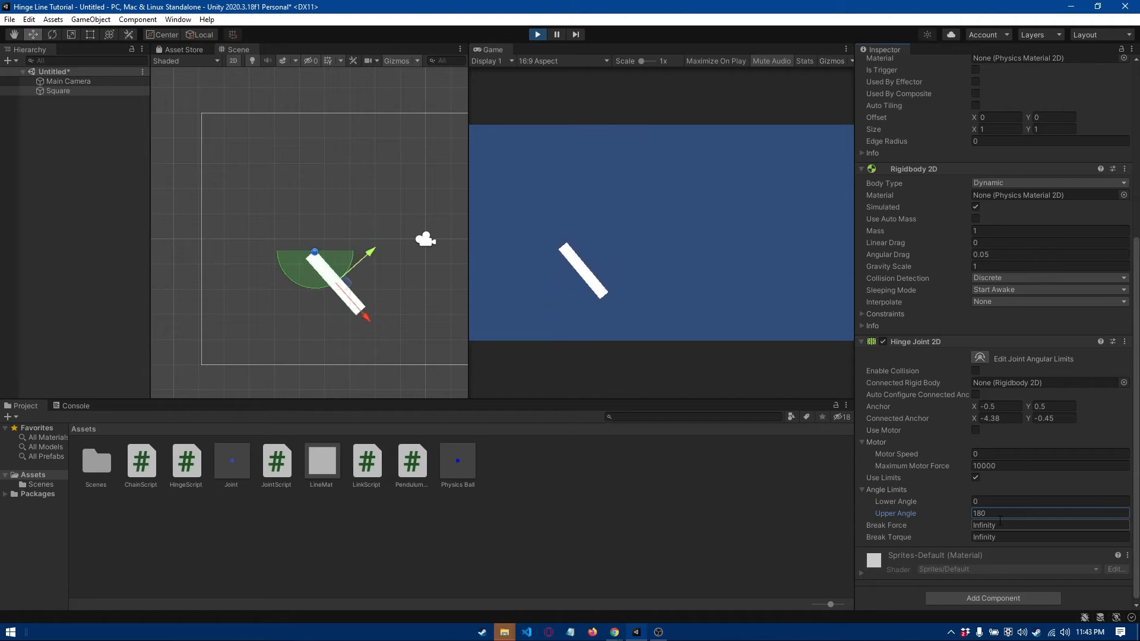
left_click(1002, 514)
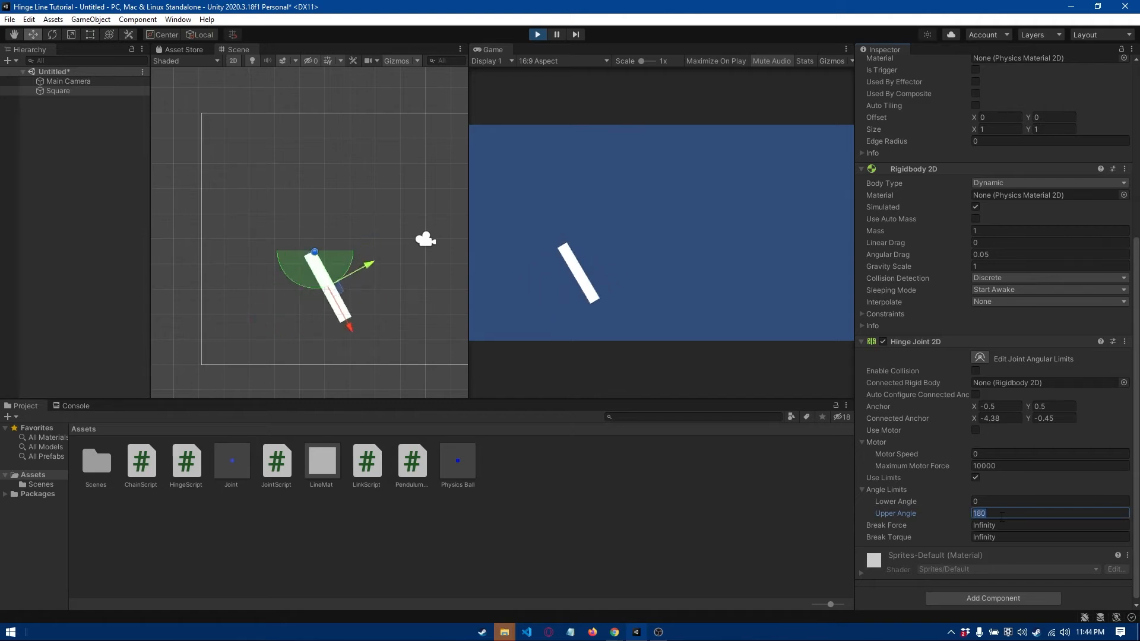
type("3")
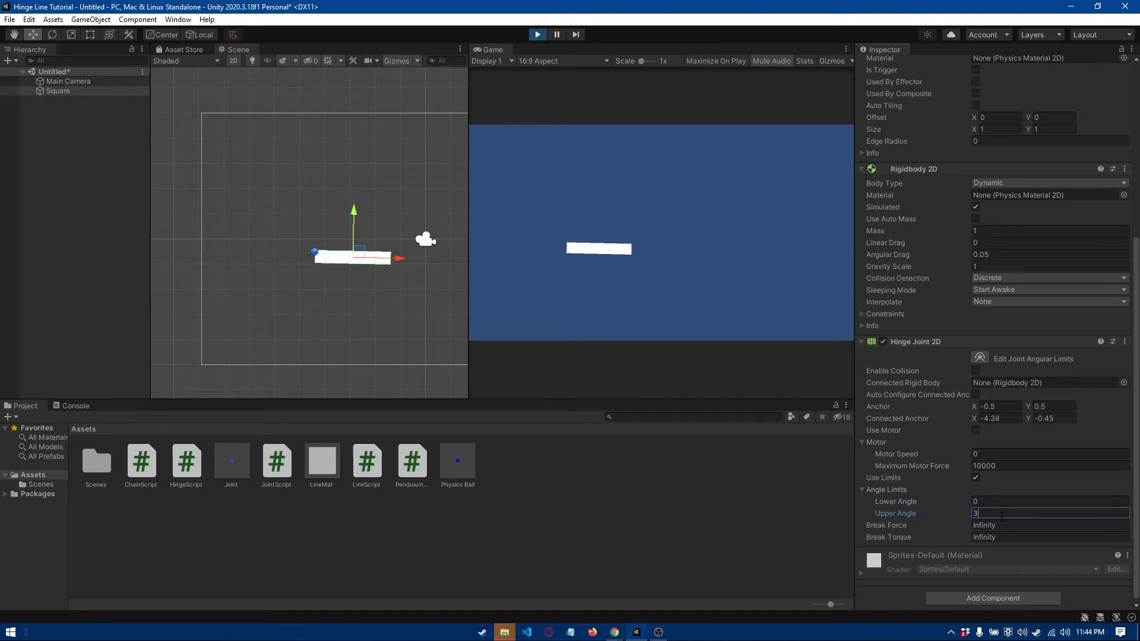
key("BackSpace")
type("400")
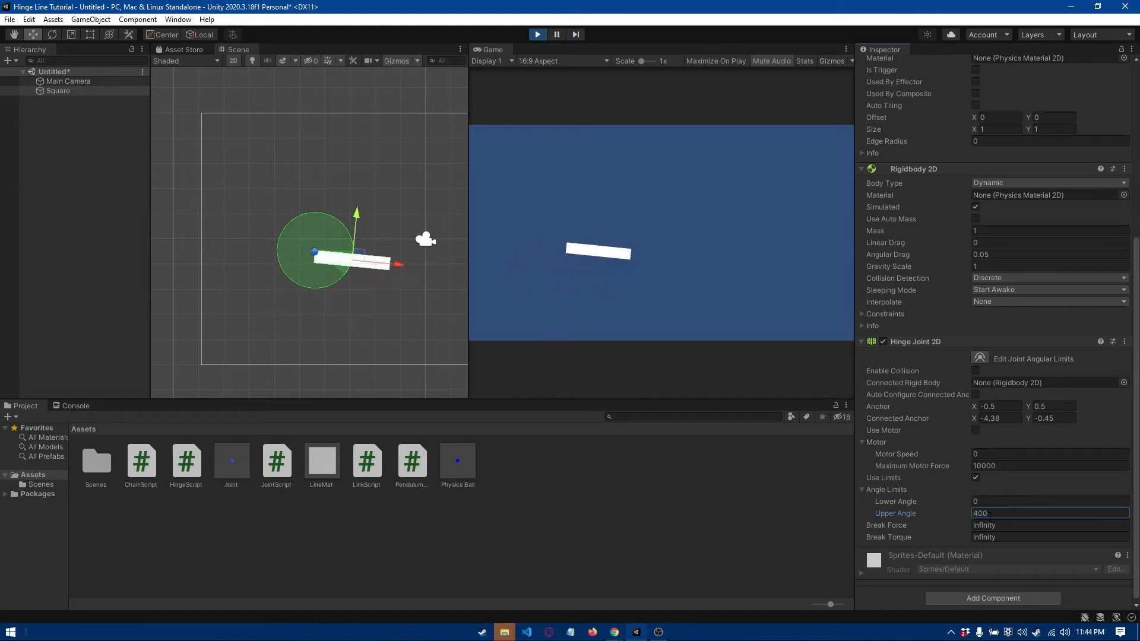
Test the hinge motor at speed 60, turn off Use Motor and Use Limits, and stop the running scene
left_click(989, 455)
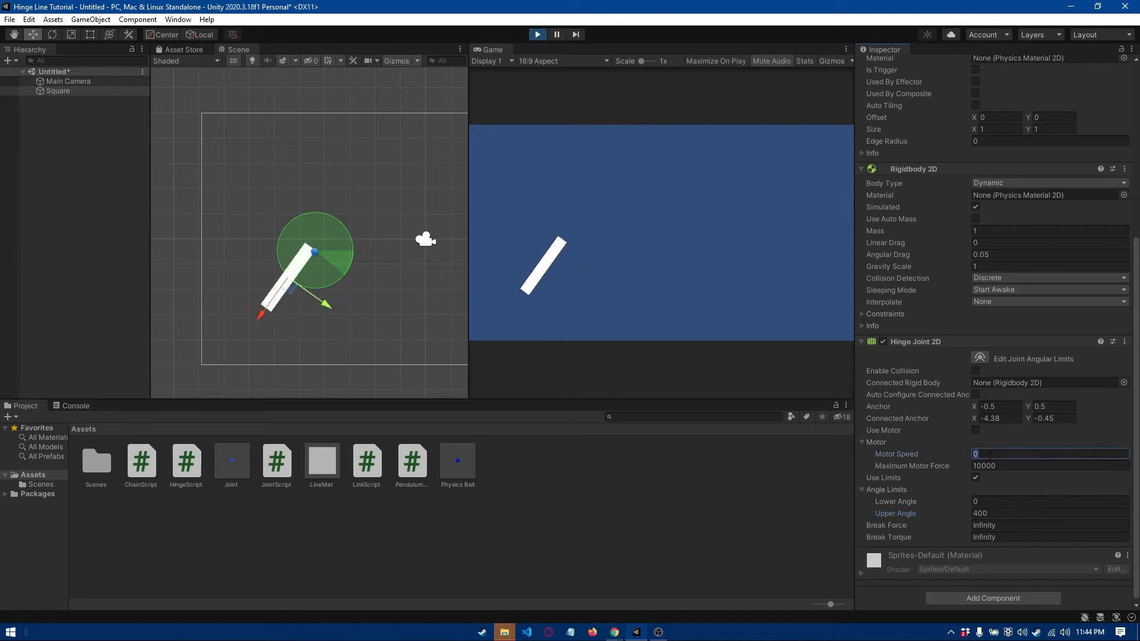
type("60")
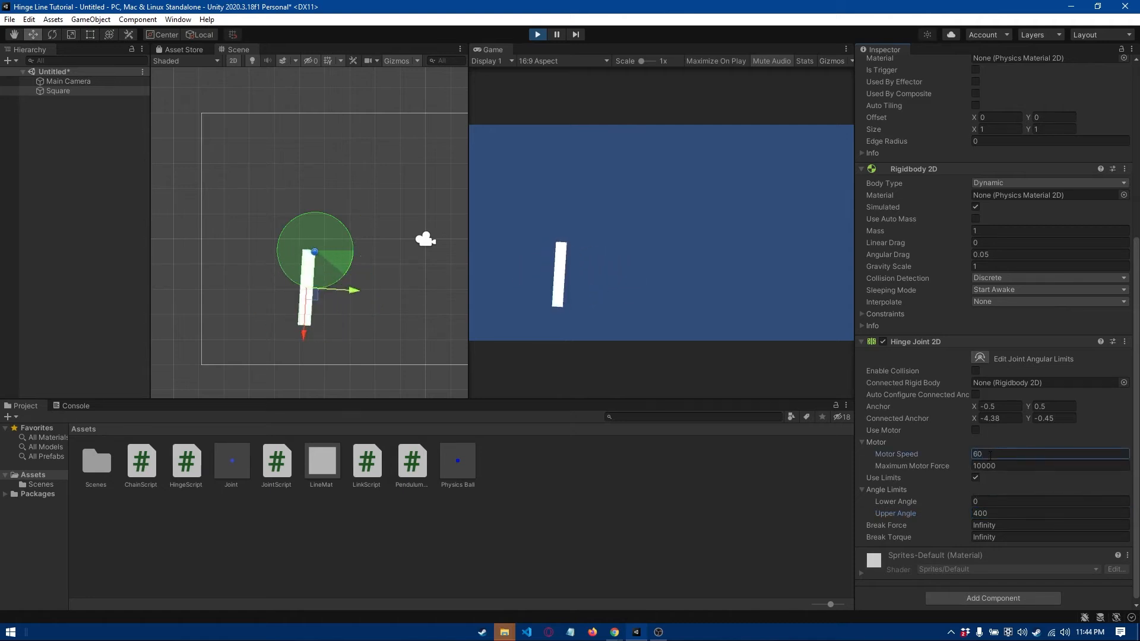
left_click(975, 432)
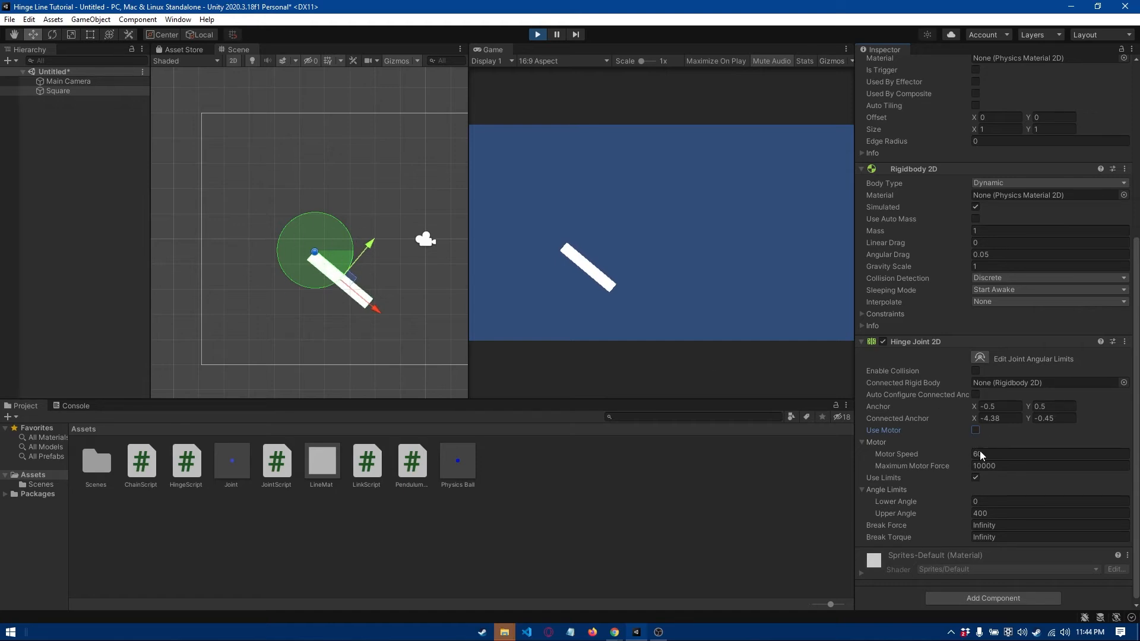
left_click(976, 478)
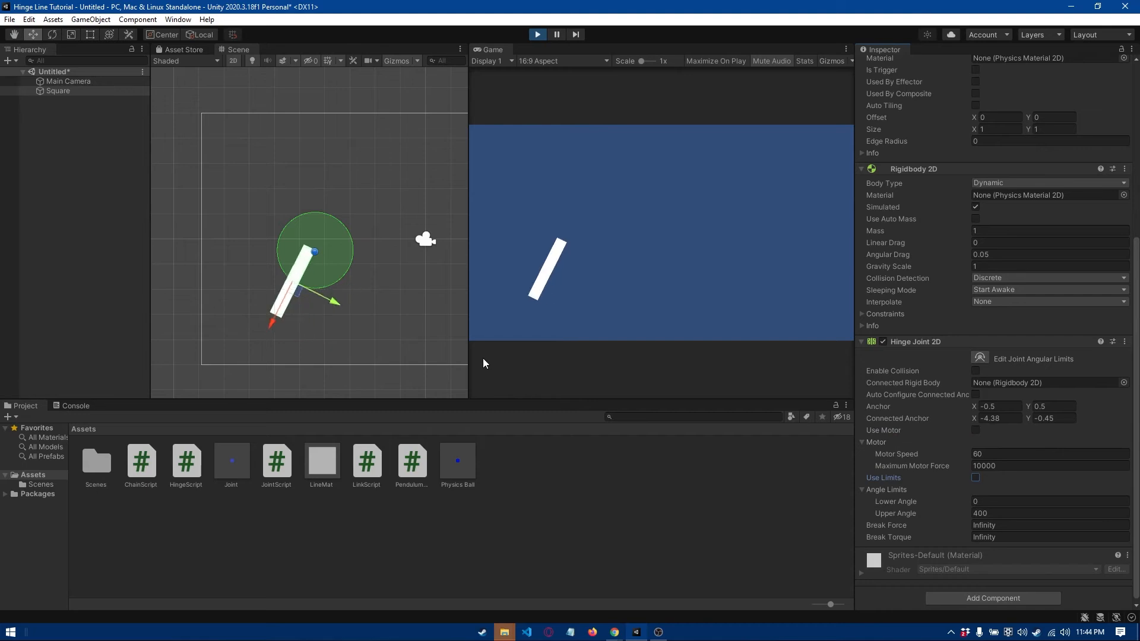
left_click(538, 34)
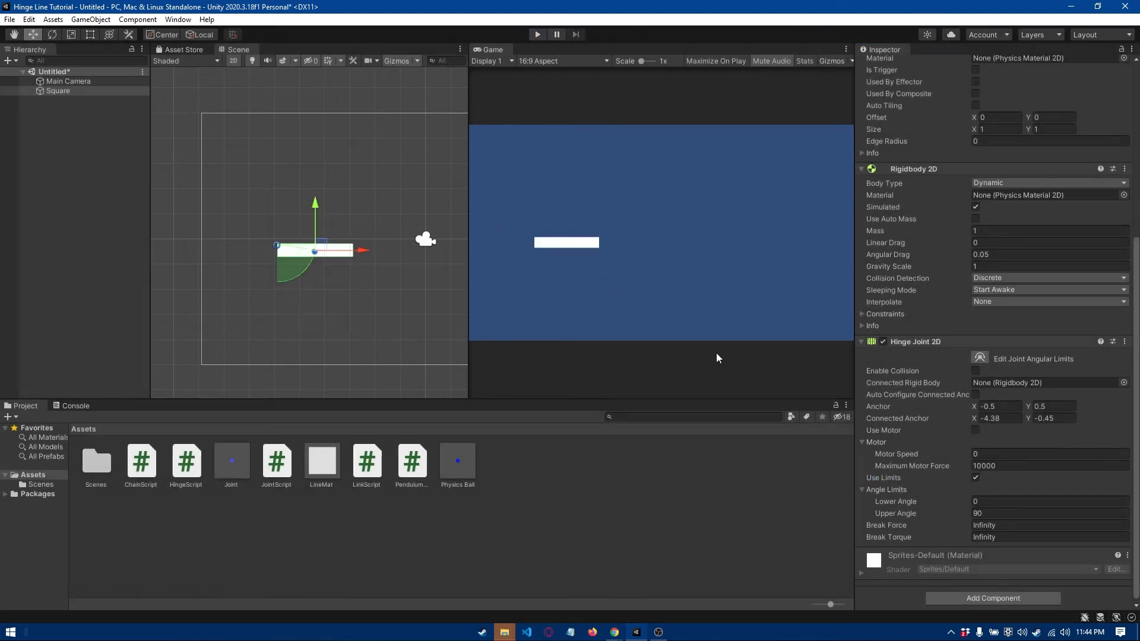
Turn off Use Limits on the square's hinge joint and set its anchor to X 0, Y 5
left_click(975, 478)
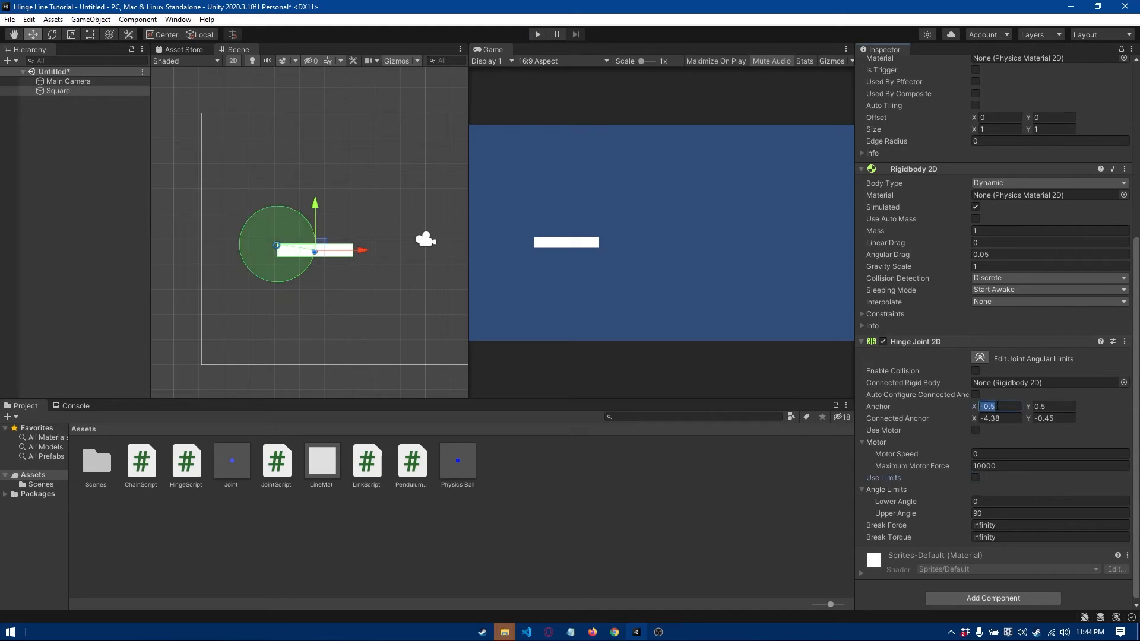
type("0")
key("Tab")
type("0")
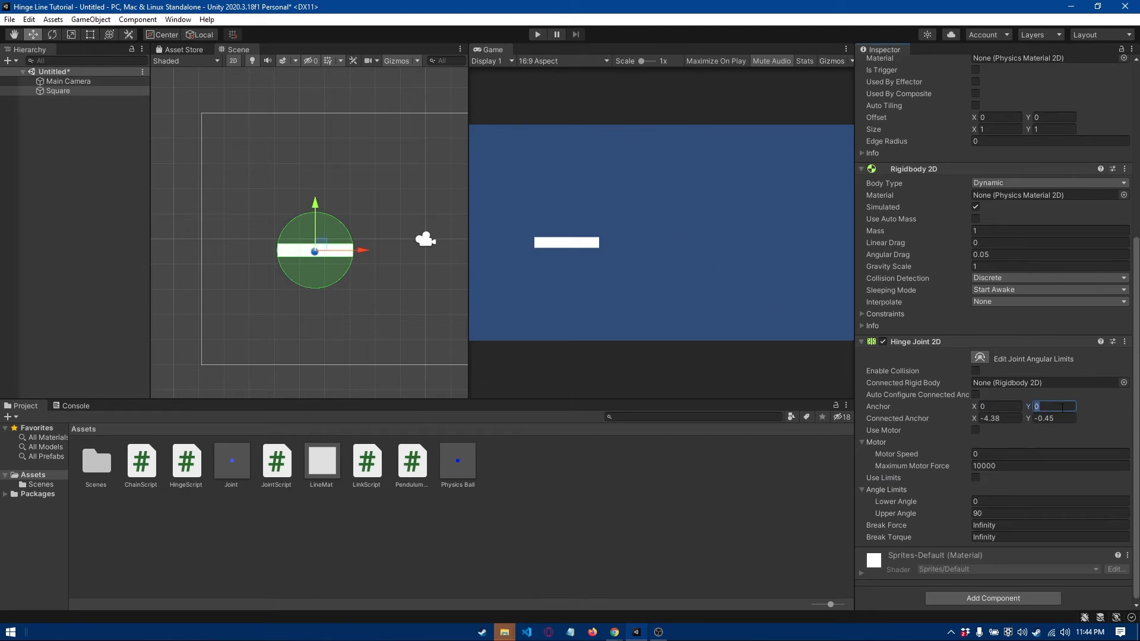
type("5")
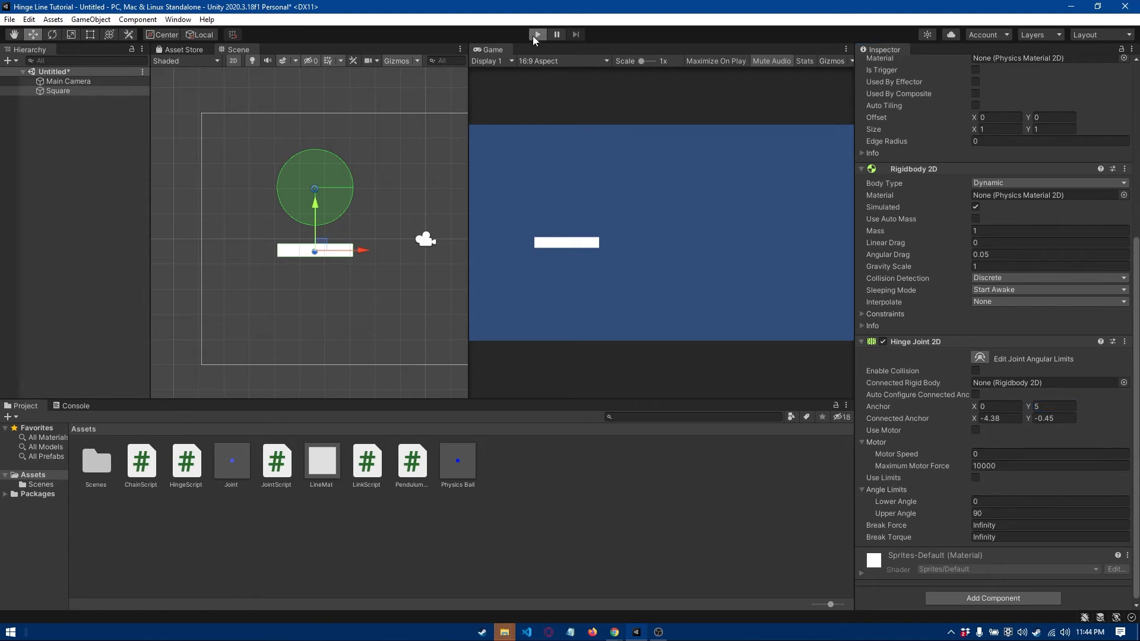
Run the scene and set the hinge joint's connected anchor to X 0, Y 0
left_click(536, 34)
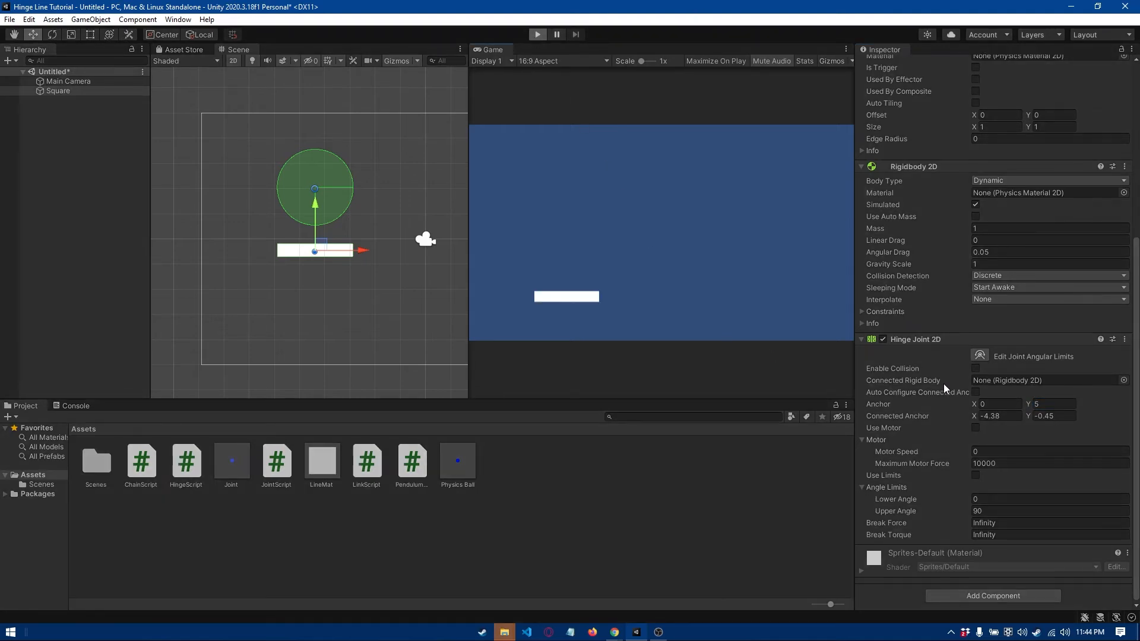
mouse_move(457, 244)
middle_mouse_down()
mouse_move(399, 242)
mouse_move(358, 262)
mouse_move(442, 229)
middle_mouse_up()
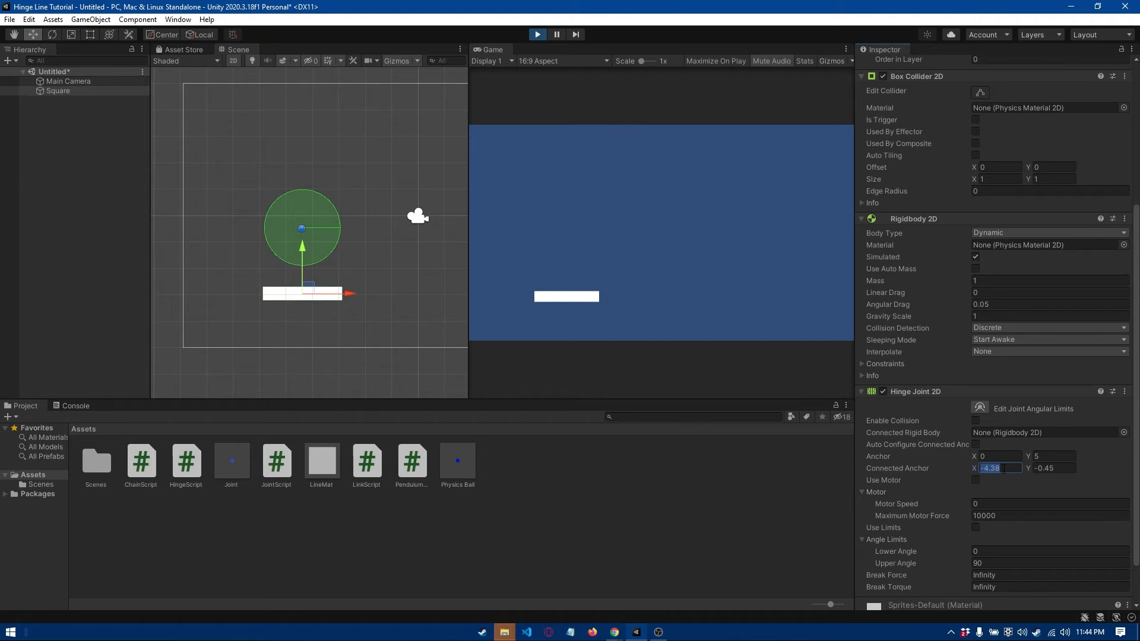
middle_click_drag(342, 232, 361, 243)
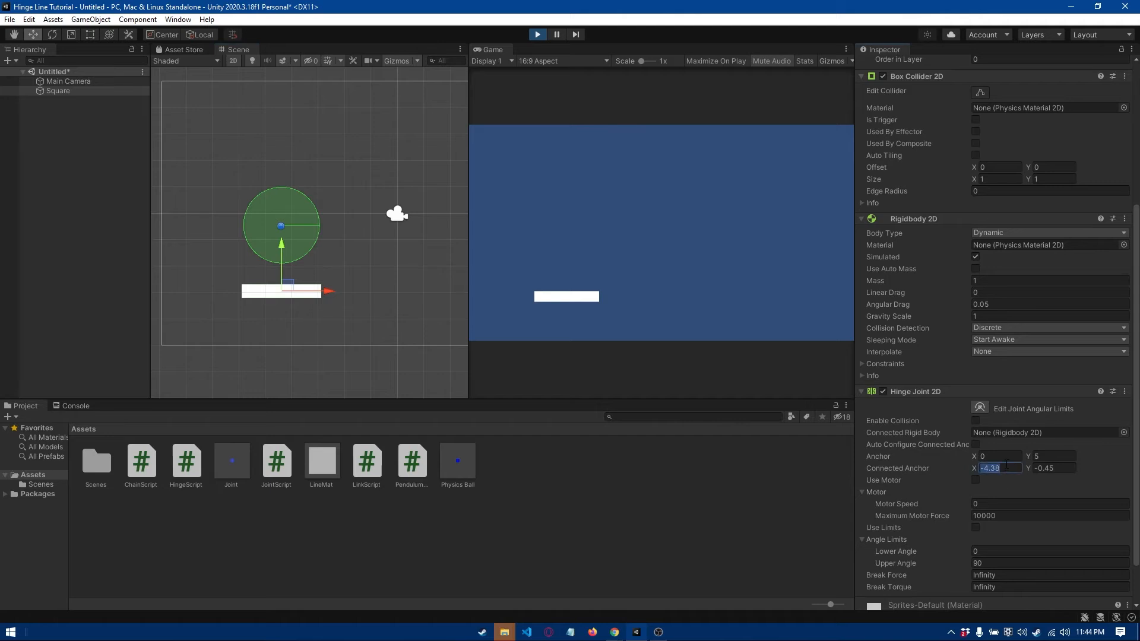
type("0")
key("Tab")
type("0")
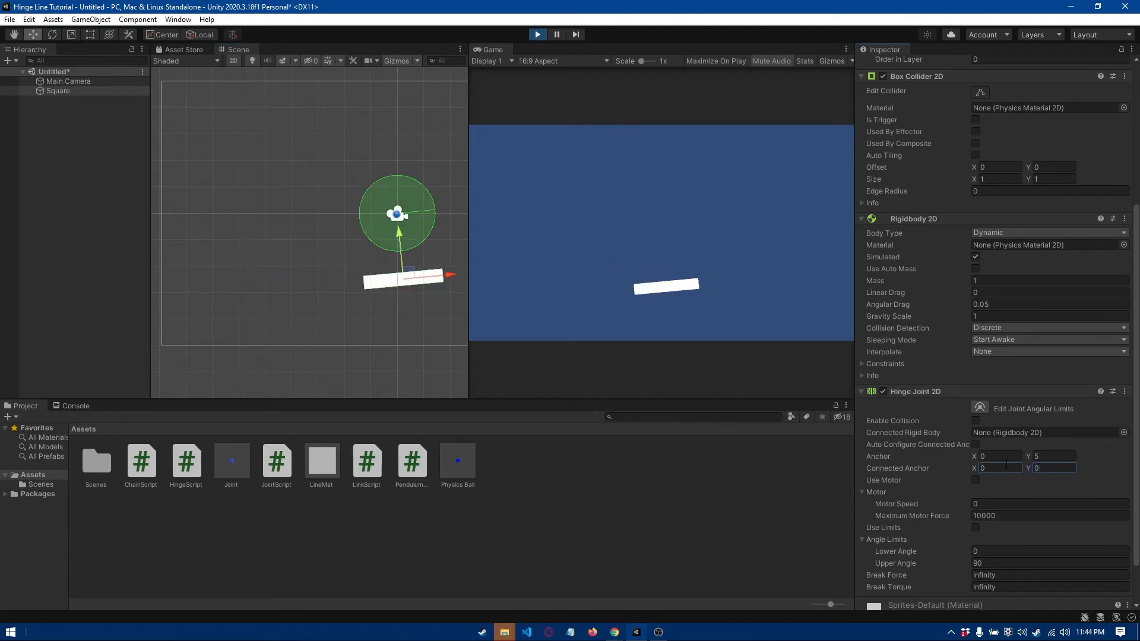
Shift the connected anchor around in the running scene, ending at X -2.7, Y 3.48
middle_click_drag(435, 247, 412, 248)
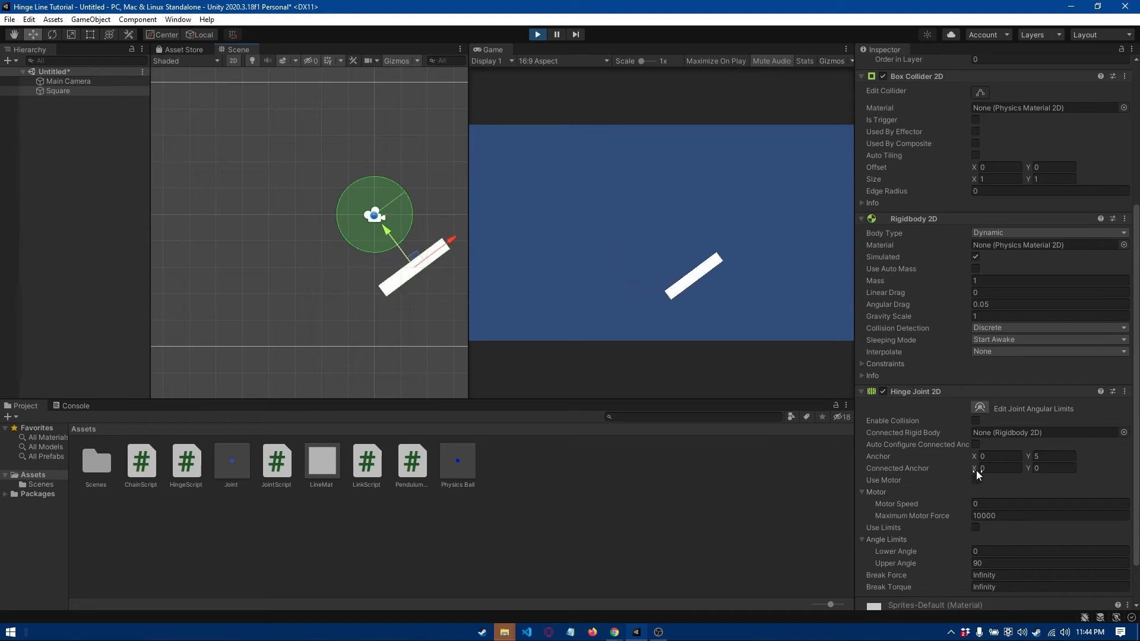
left_click_drag(975, 470, 831, 479)
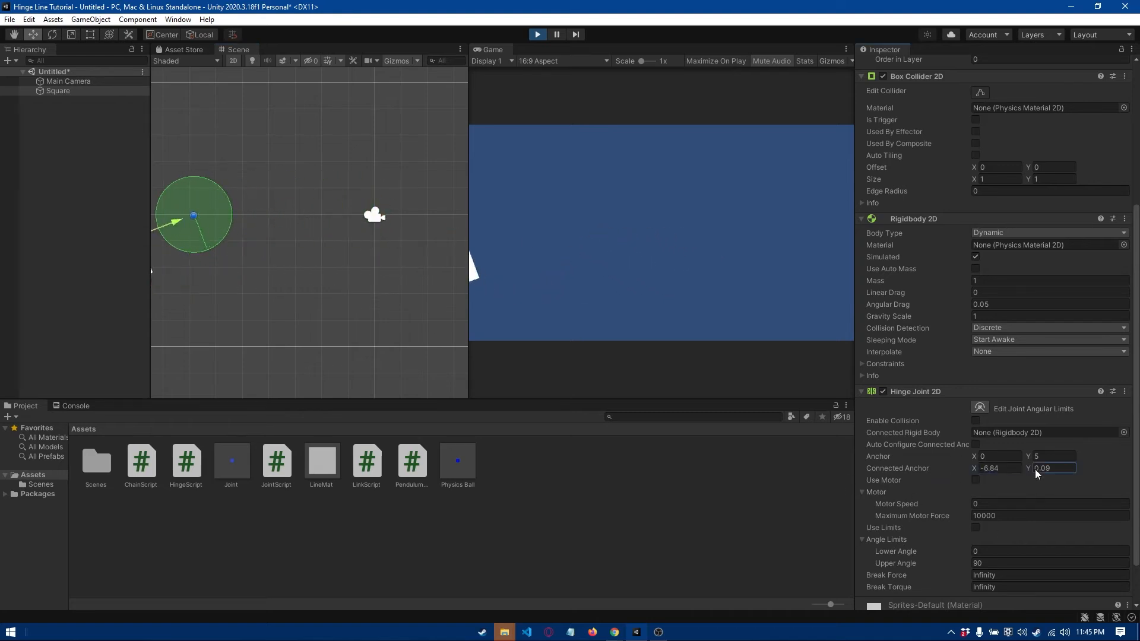
left_click_drag(1035, 468, 1109, 461)
left_click_drag(975, 472, 1065, 498)
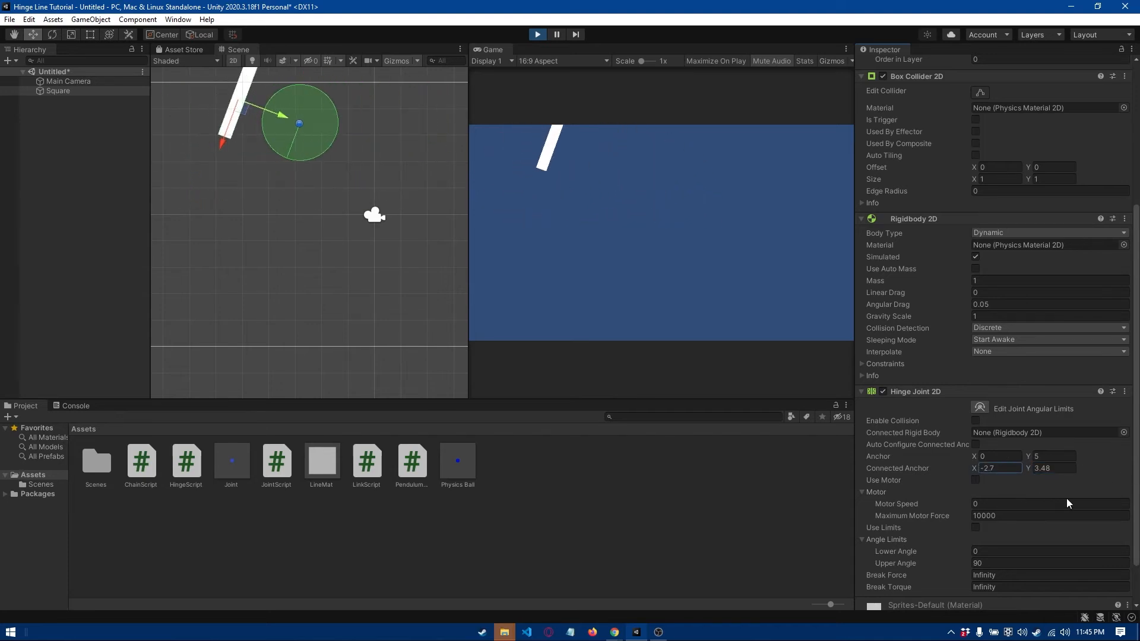
Reset the connected anchor to X 0, Y 0 and stop the running scene
left_click(1005, 472)
type("0")
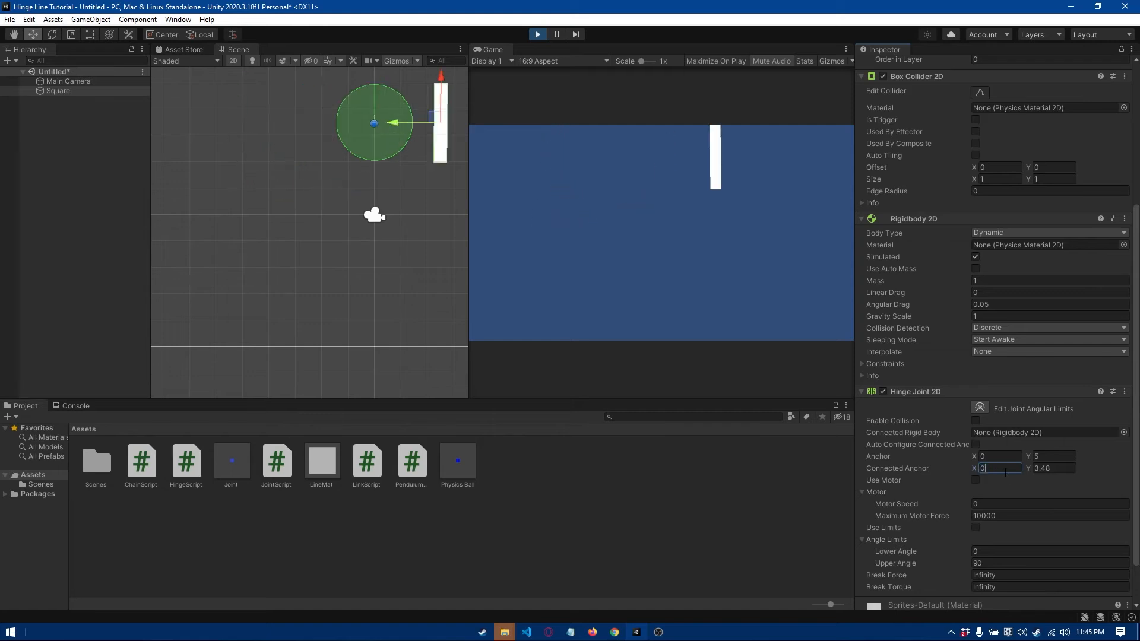
key("Tab")
type("0")
key("ctrl+p")
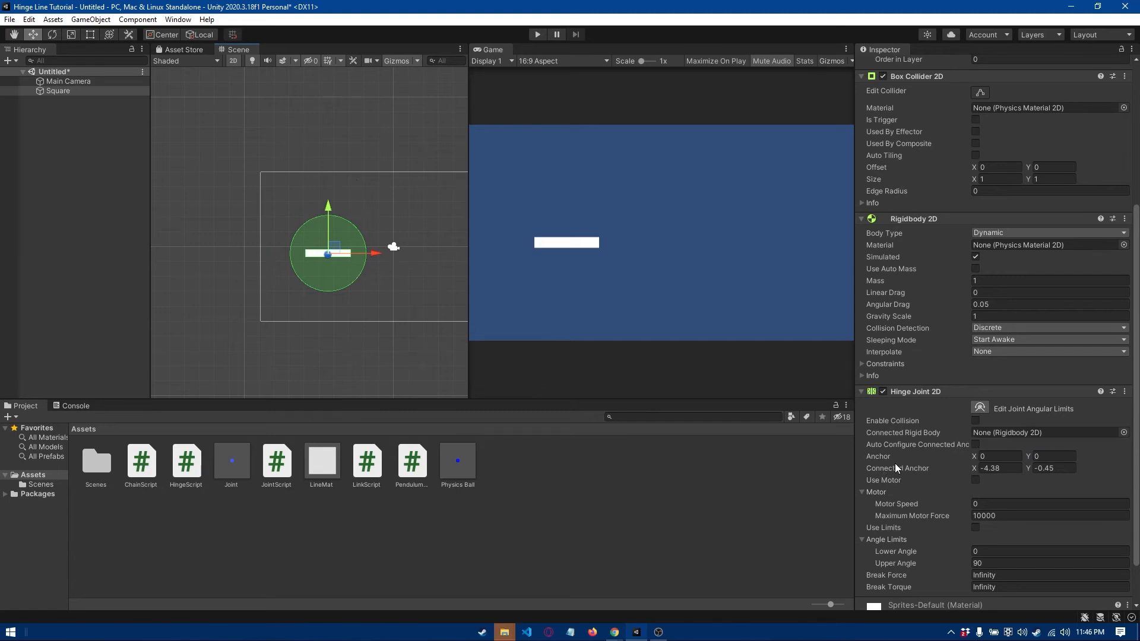
Create a 2D physics Static Sprite and move it above the square bar, to about Y 2.97
scroll(393, 274, "up", 9)
middle_click_drag(344, 269, 349, 239)
right_click(72, 120)
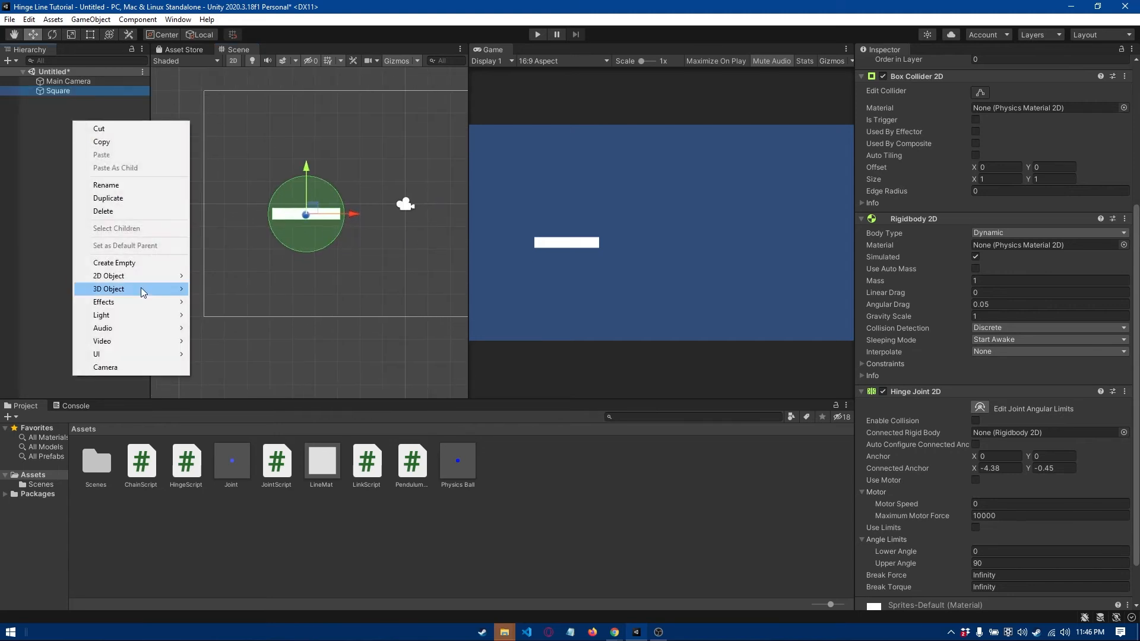
mouse_move(157, 280)
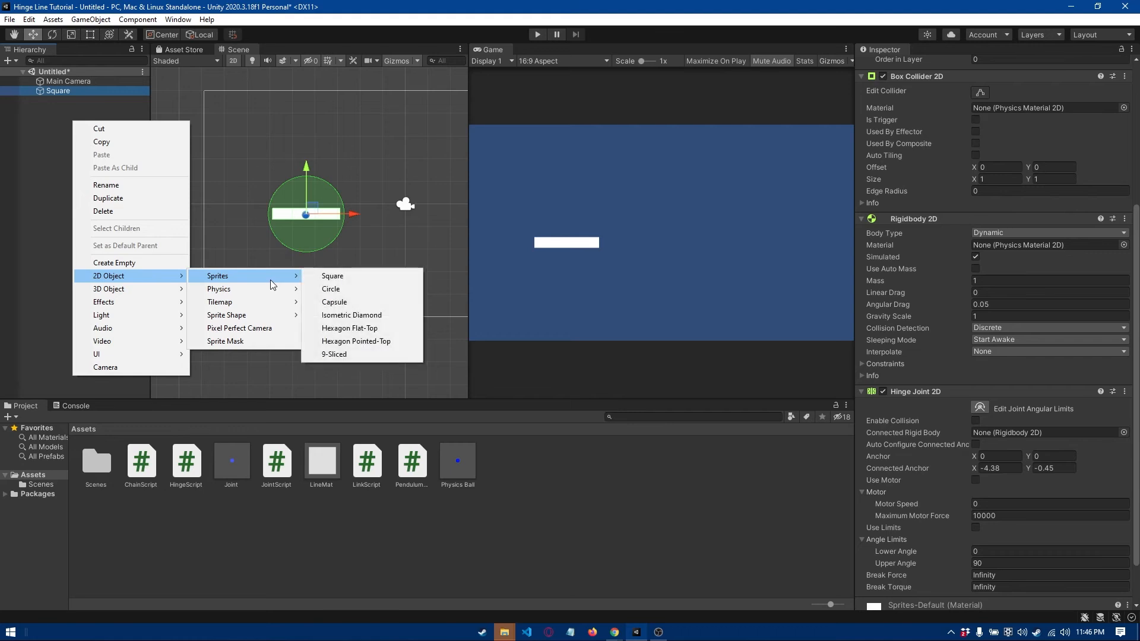
mouse_move(275, 289)
left_click(340, 289)
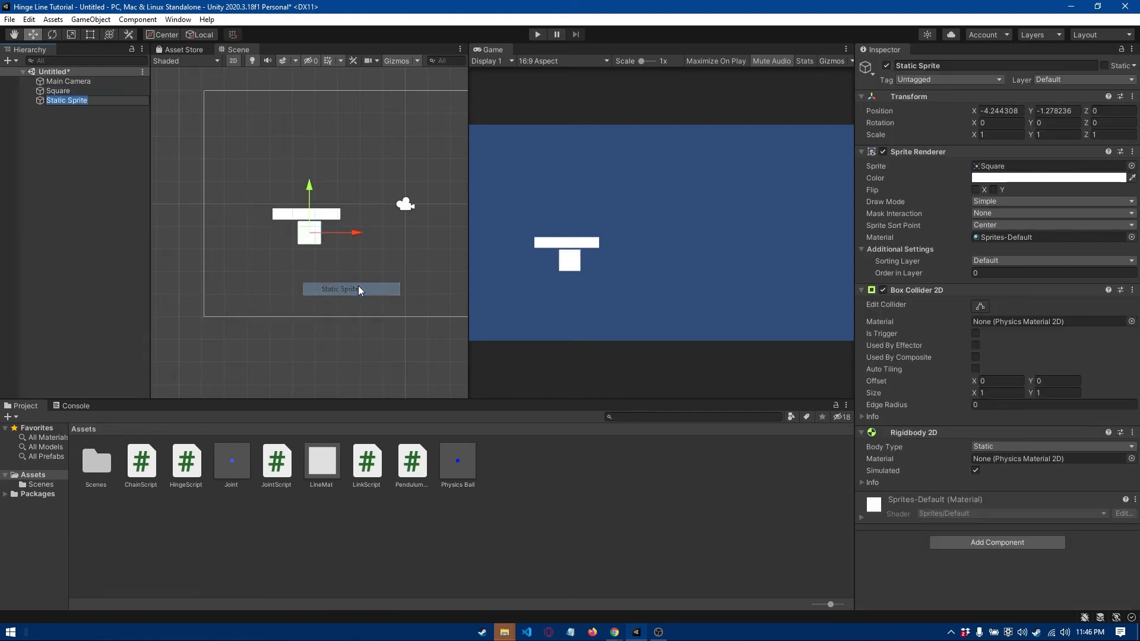
left_click_drag(308, 208, 338, 109)
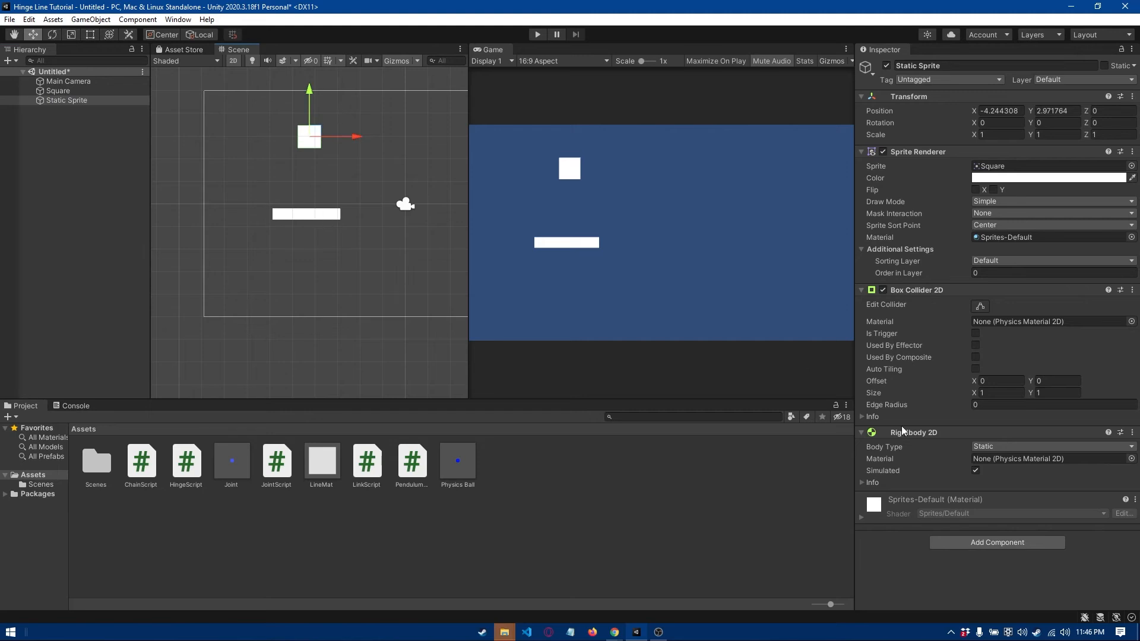
Assign the Static Sprite as the Connected Rigid Body of the Square's hinge joint
left_click(317, 219)
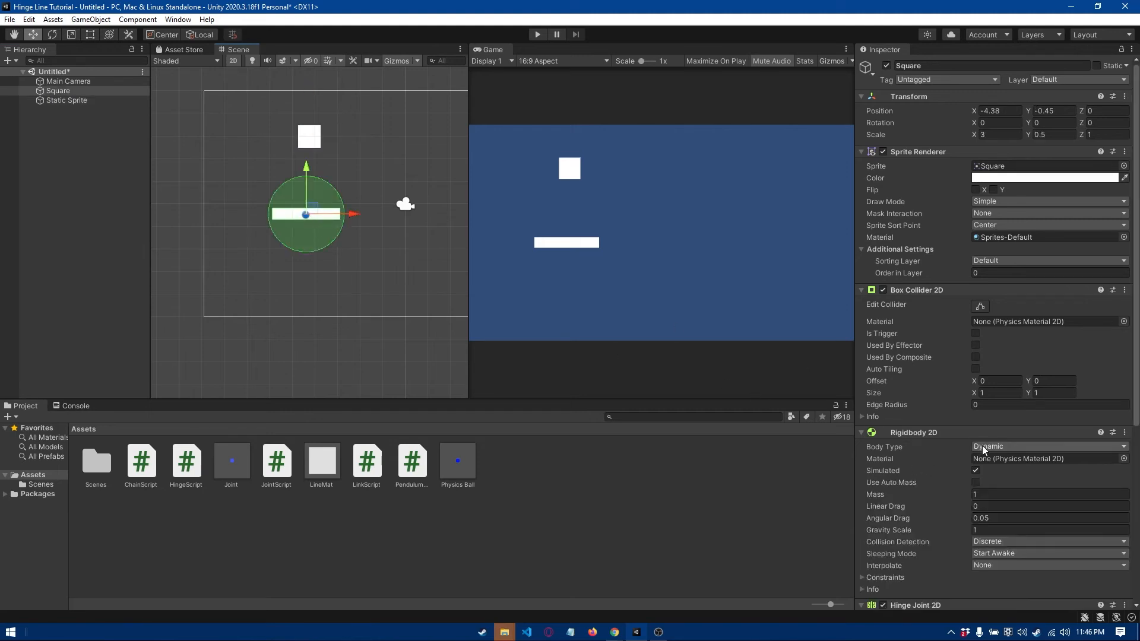
left_click_drag(67, 101, 1036, 542)
scroll(1041, 500, "down", 3)
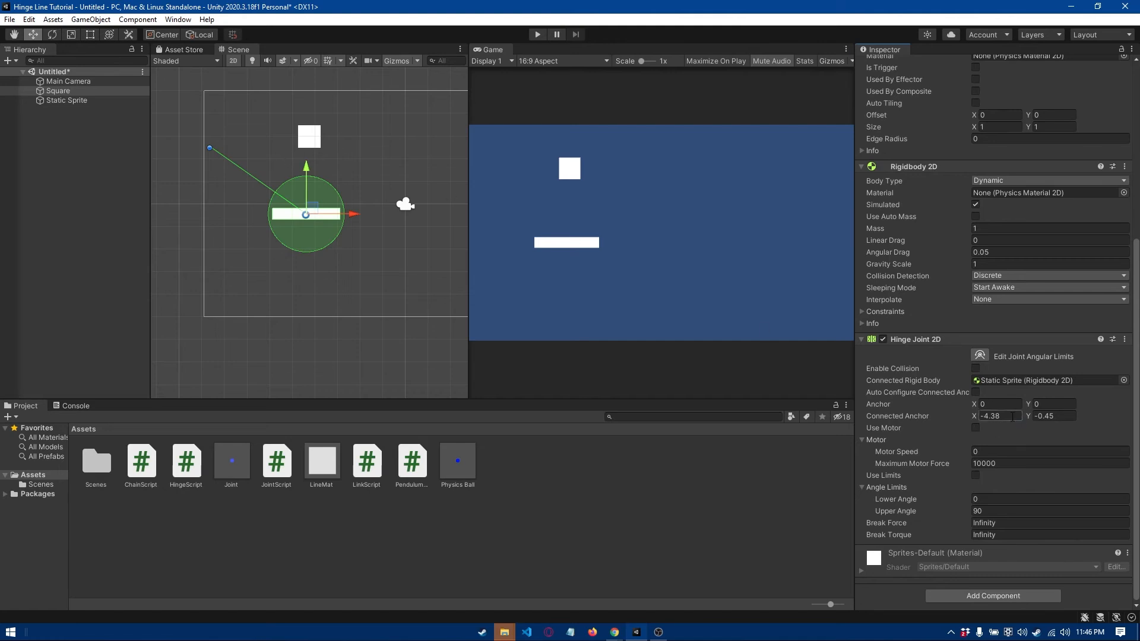
Set the hinge joint's connected anchor to X 0, Y 0, at the centre of the static sprite
type("0")
key("Tab")
type("0")
middle_click_drag(433, 191, 423, 251)
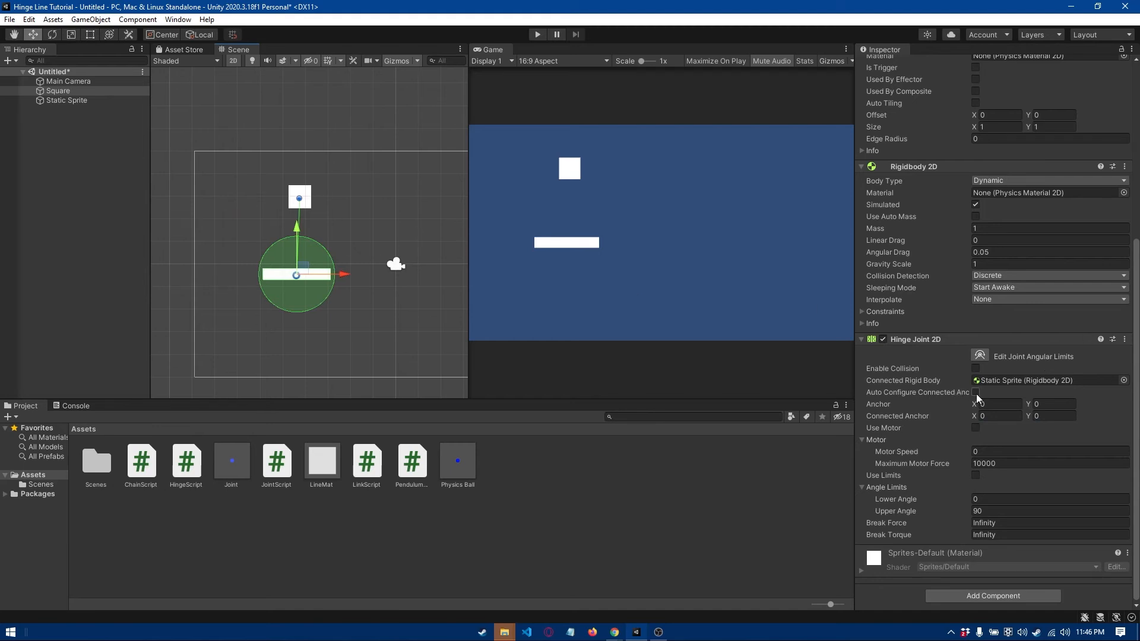
Run the scene, set the hinge's anchor Y to 5, and reselect the square bar to inspect its joint
left_click(536, 36)
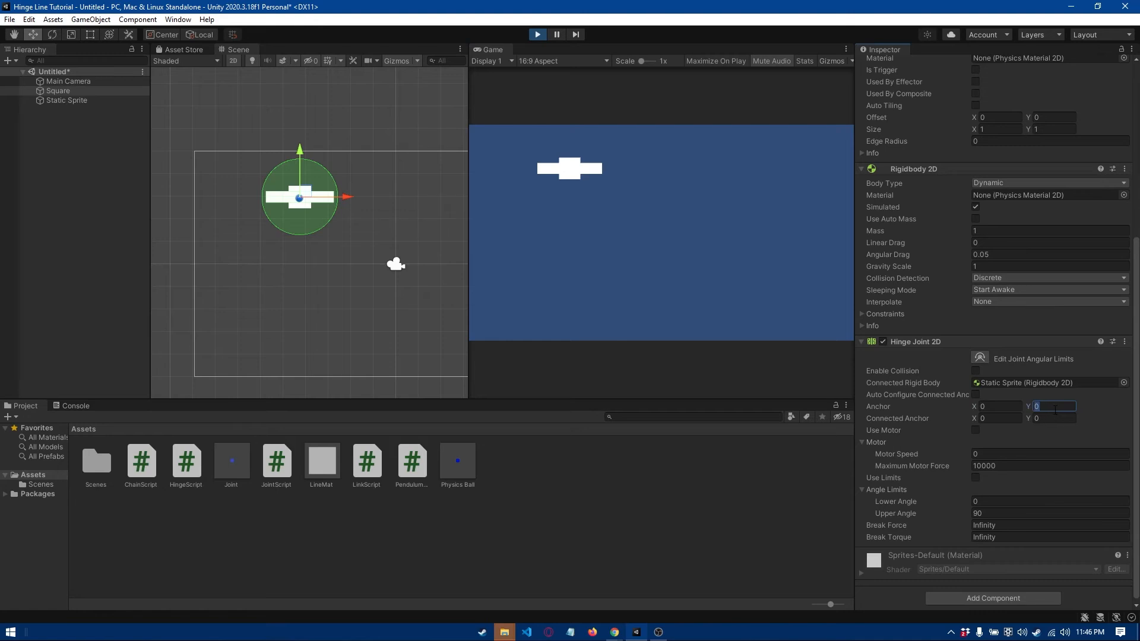
type("5")
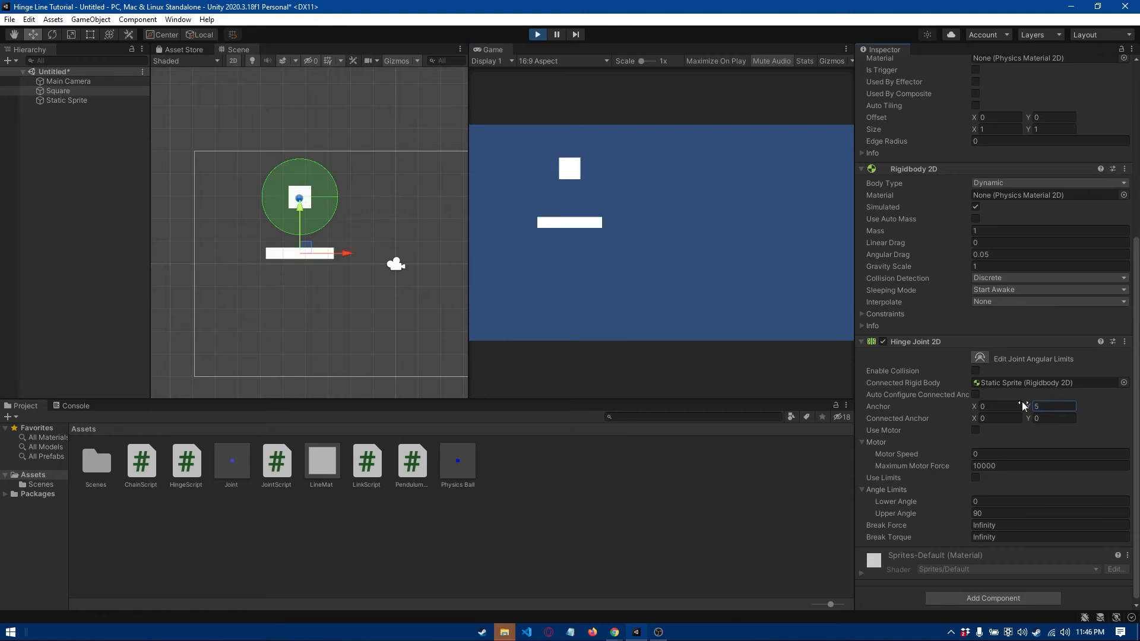
left_click(360, 218)
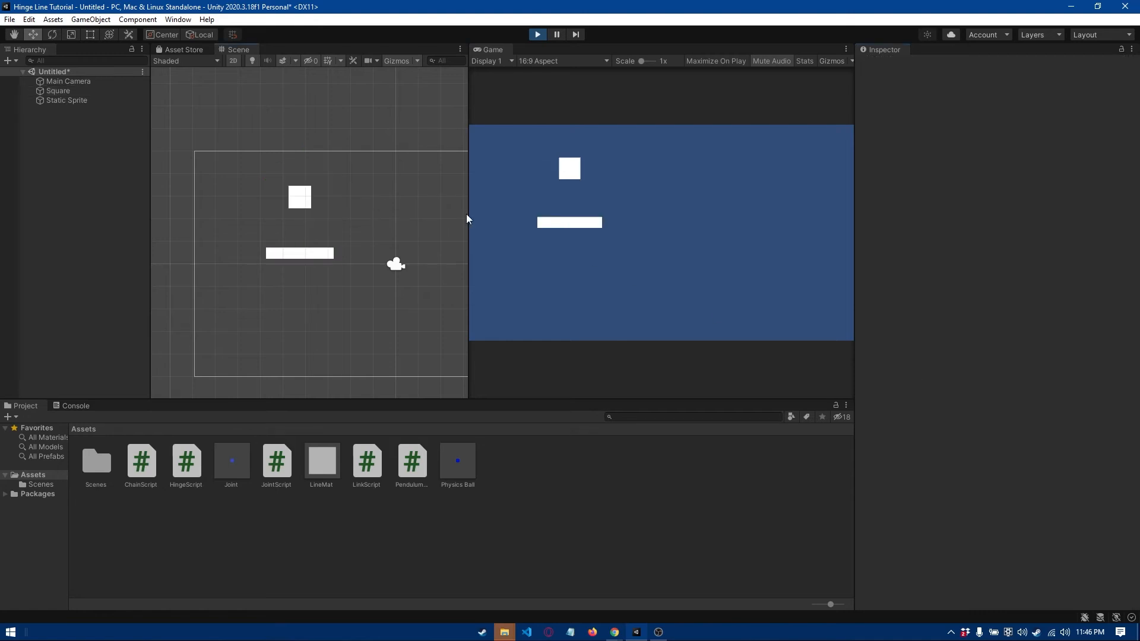
left_click(290, 191)
left_click(315, 258)
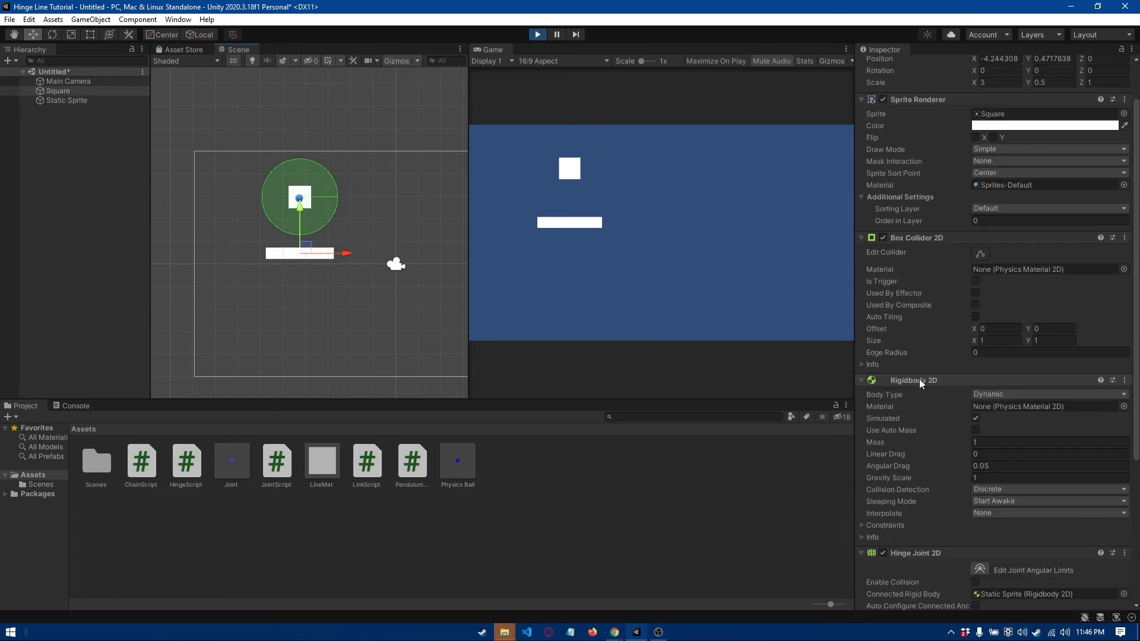
Swing the hinged bar by moving the static sprite from side to side in the running scene
left_click(233, 192)
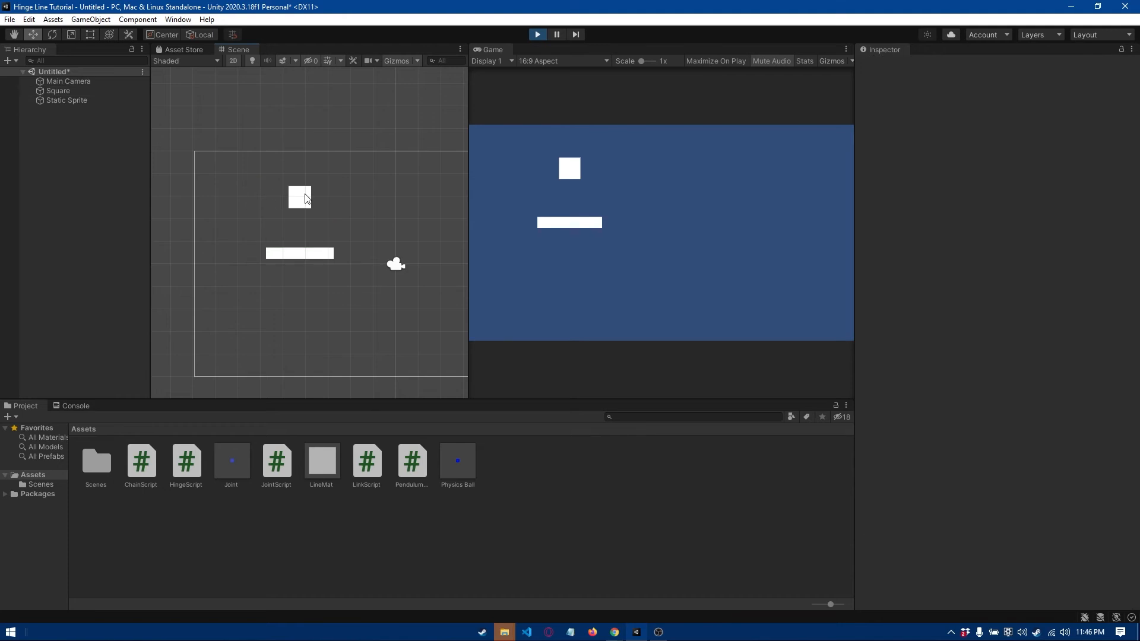
left_click(300, 197)
left_click_drag(347, 201, 342, 239)
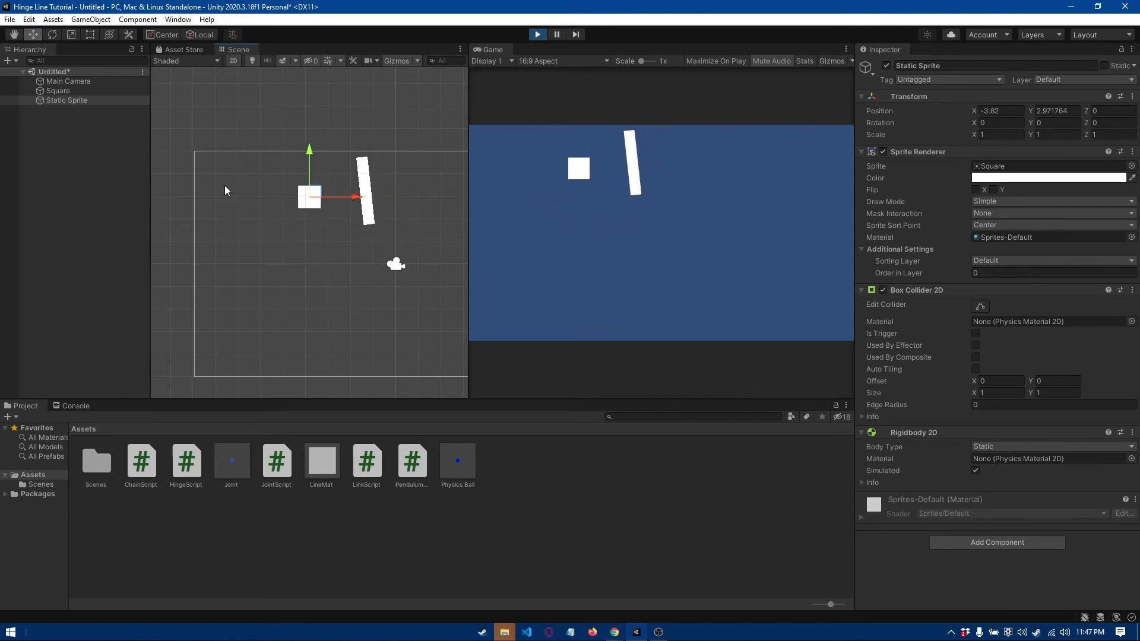
Restart the scene and set the anchor Y of the Square's hinge joint to 5
left_click(537, 34)
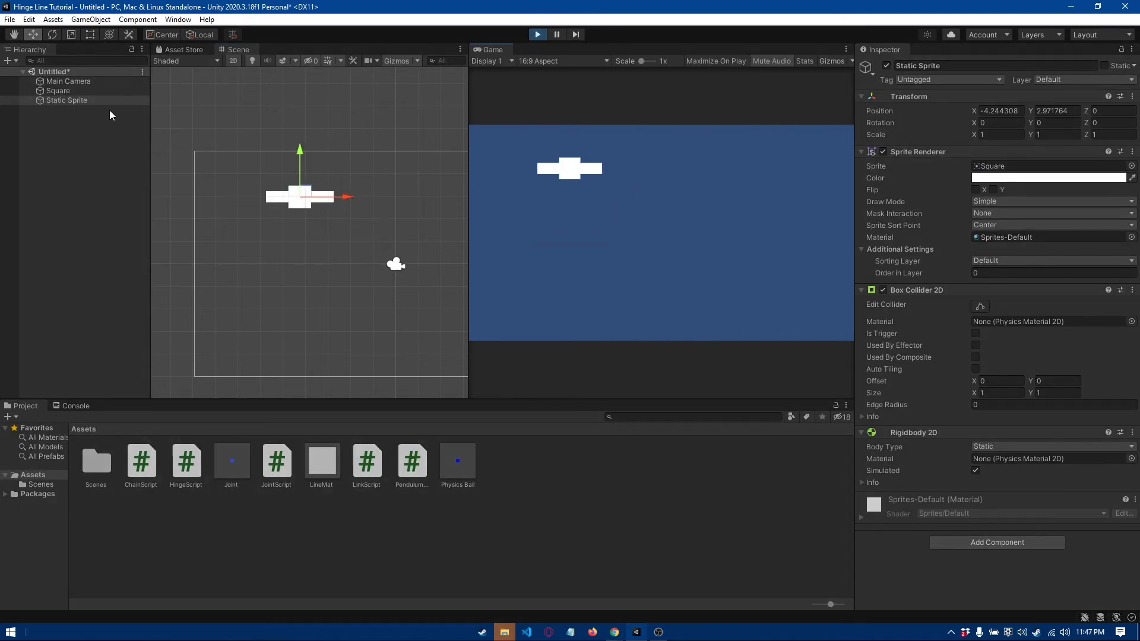
left_click(58, 92)
scroll(921, 415, "down", 5)
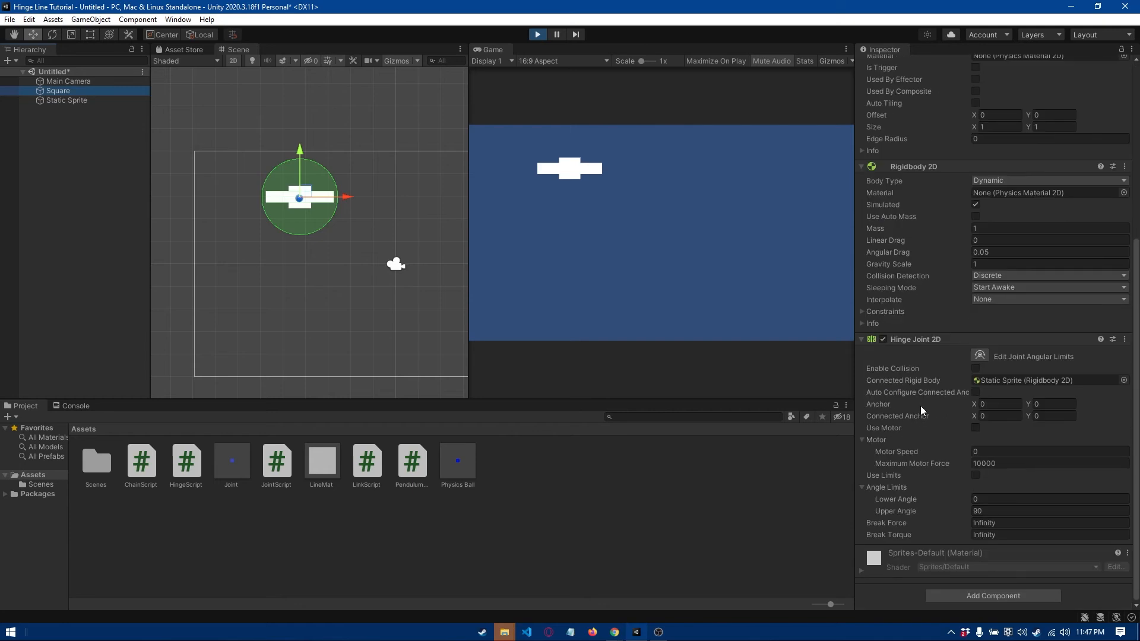
type("5")
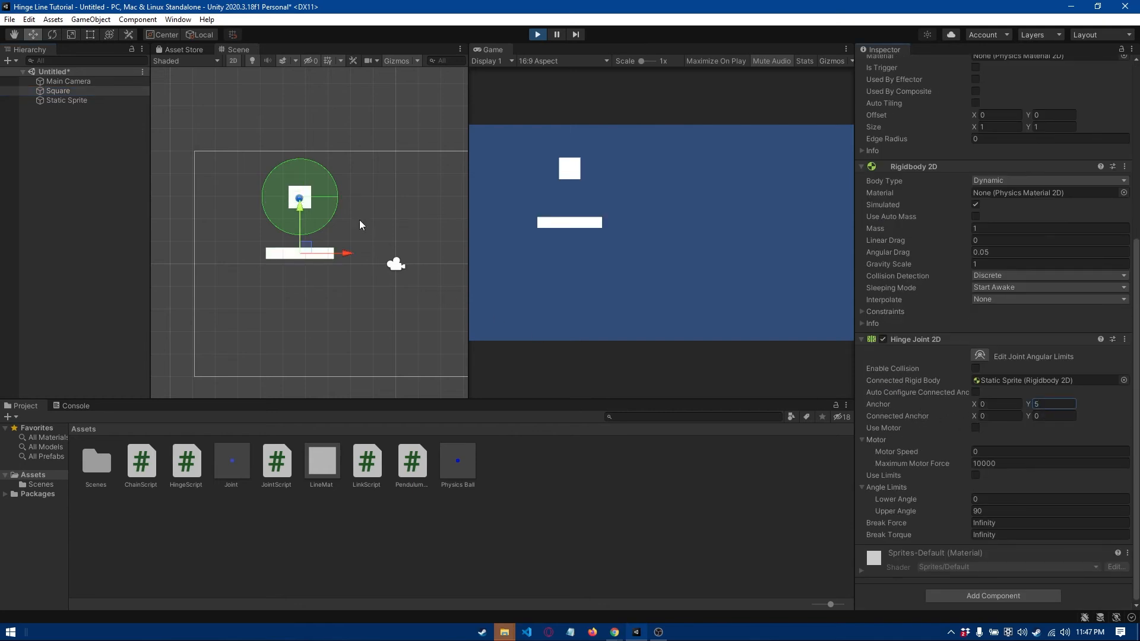
Set the Static Sprite's position to X -4, Y 3
scroll(964, 141, "up", 5)
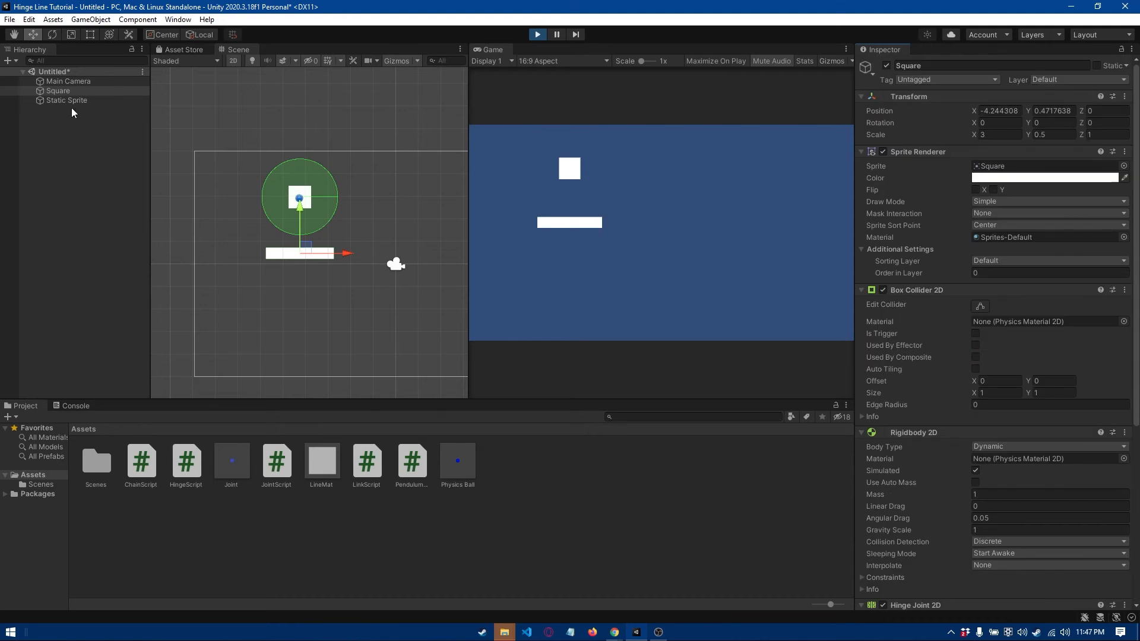
left_click(87, 101)
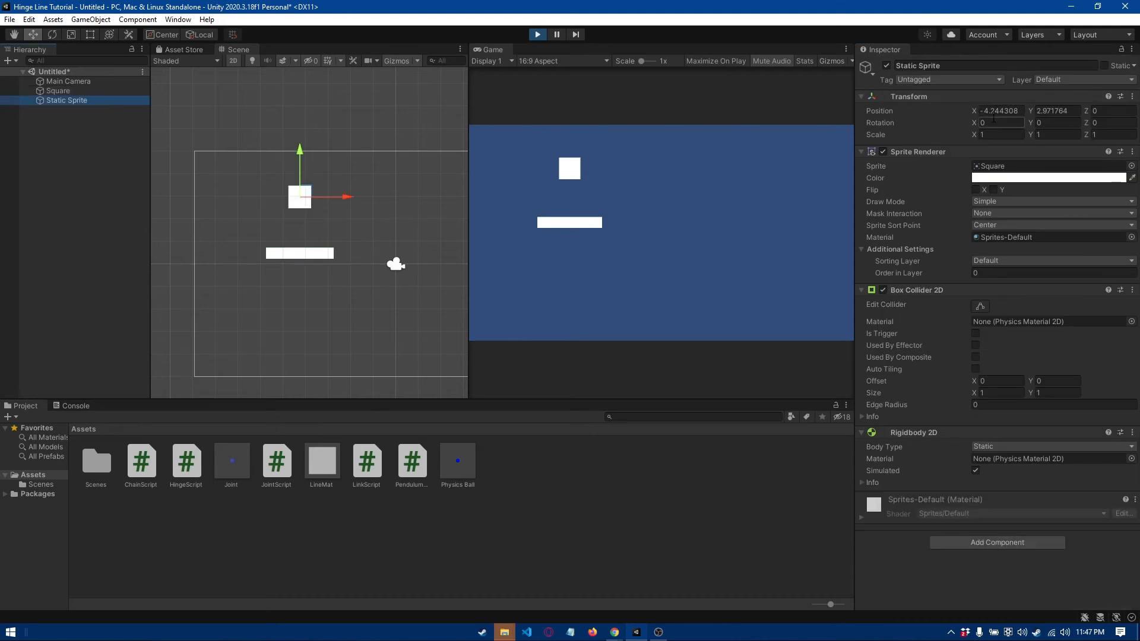
left_click(1016, 111)
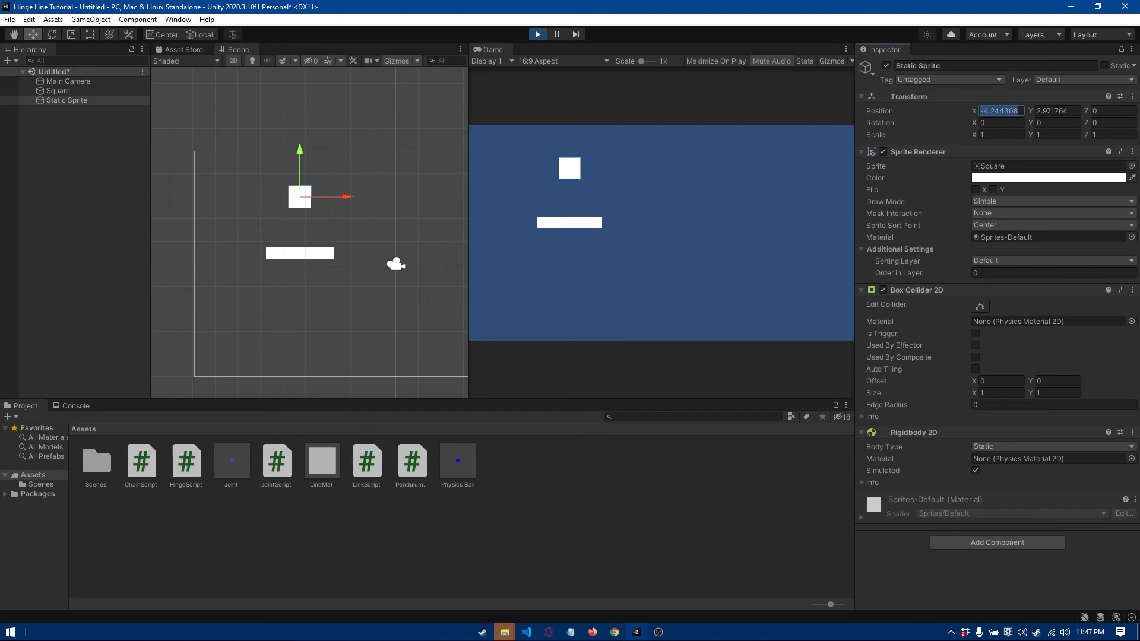
type("-4")
key("Tab")
type("3")
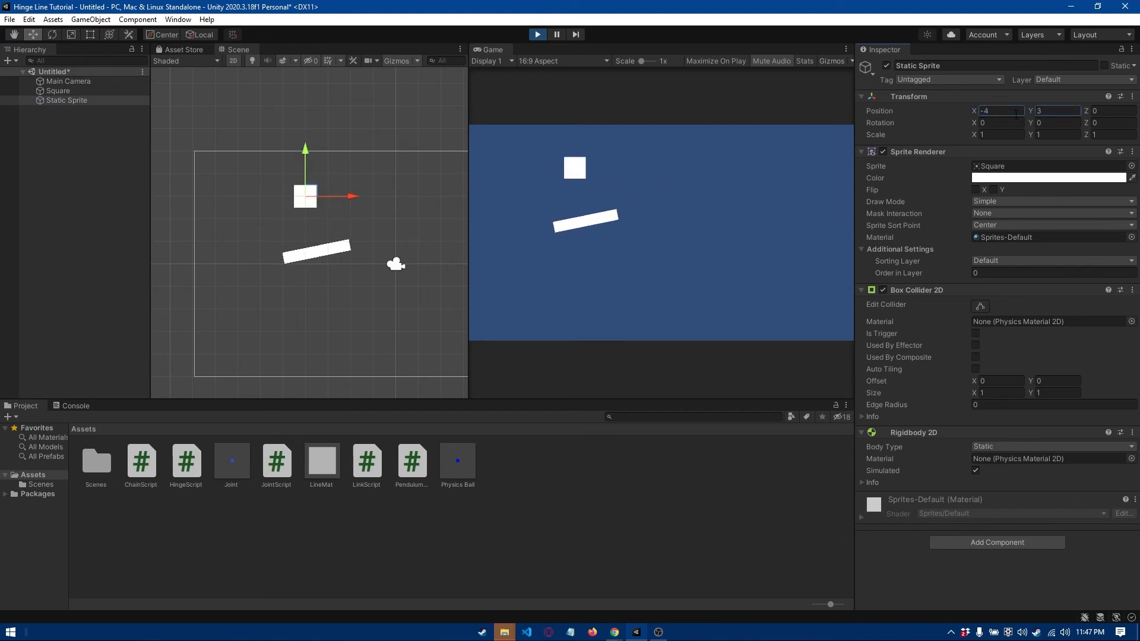
Set the connected anchor X of the Square's hinge joint to 1
left_click(90, 93)
scroll(963, 439, "down", 5)
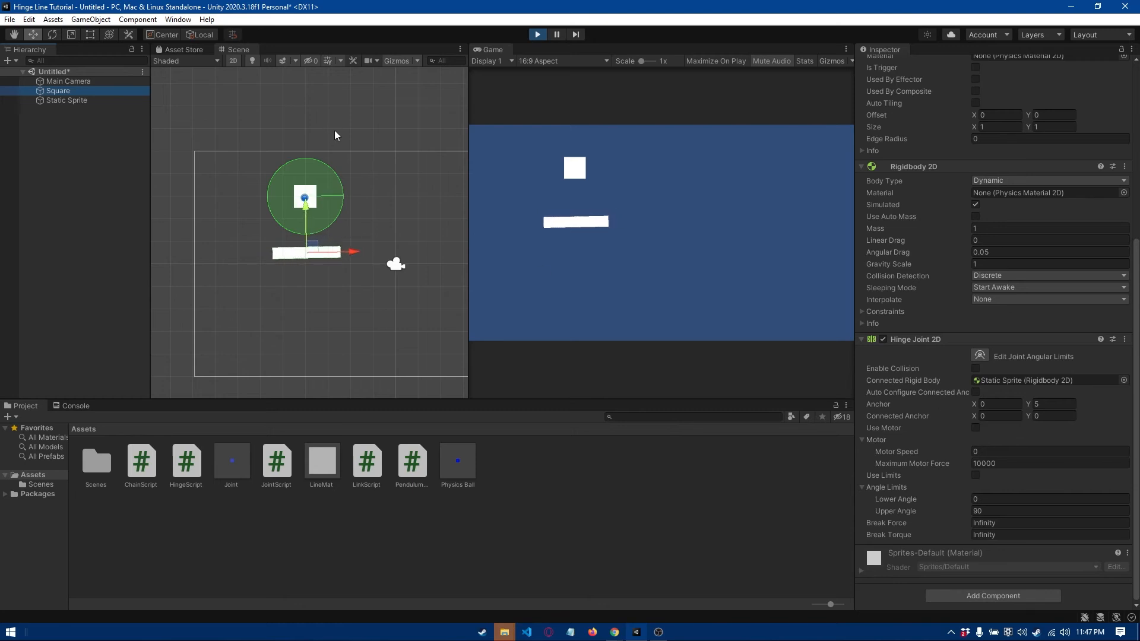
left_click(999, 417)
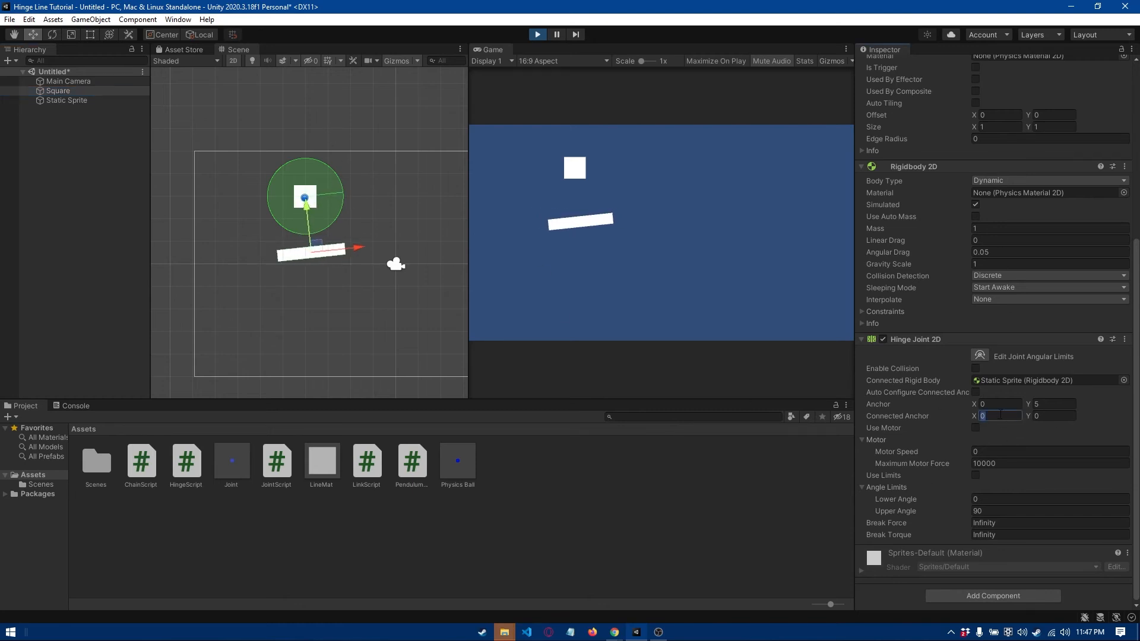
type("1")
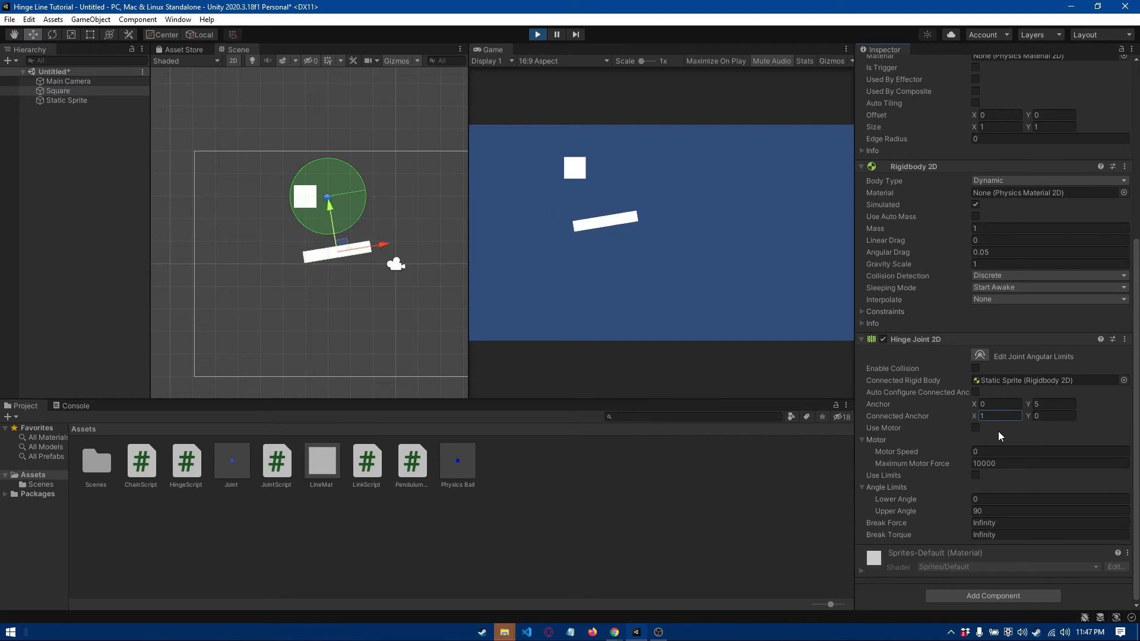
key("Tab")
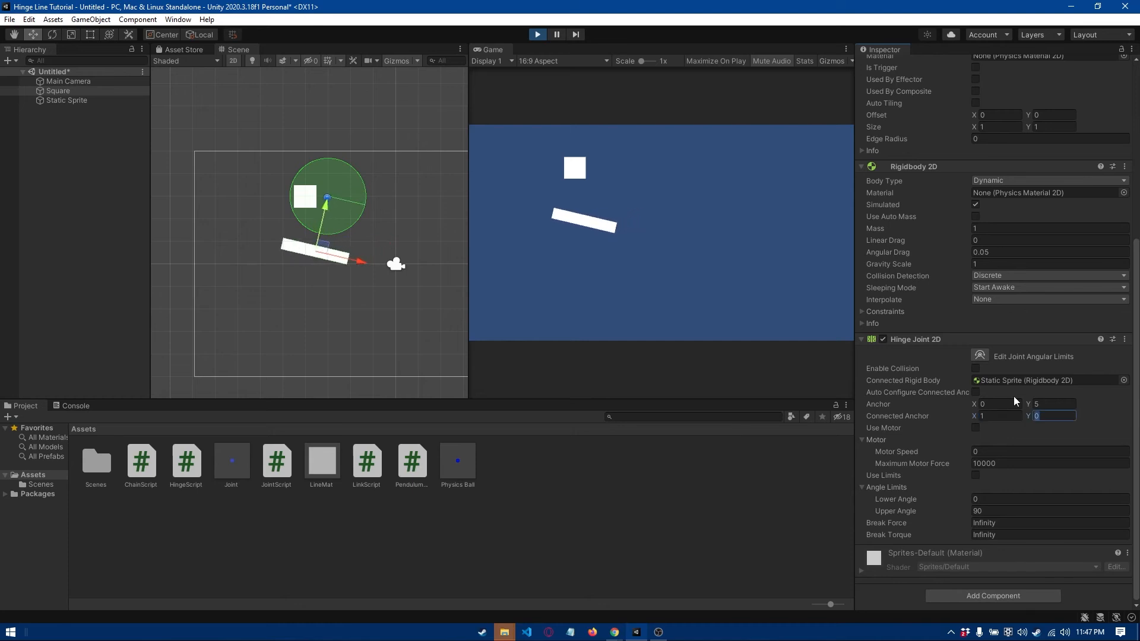
Set the hinge joint's connected anchor to Y -3 and X 0, below the static sprite
type("1")
key("BackSpace")
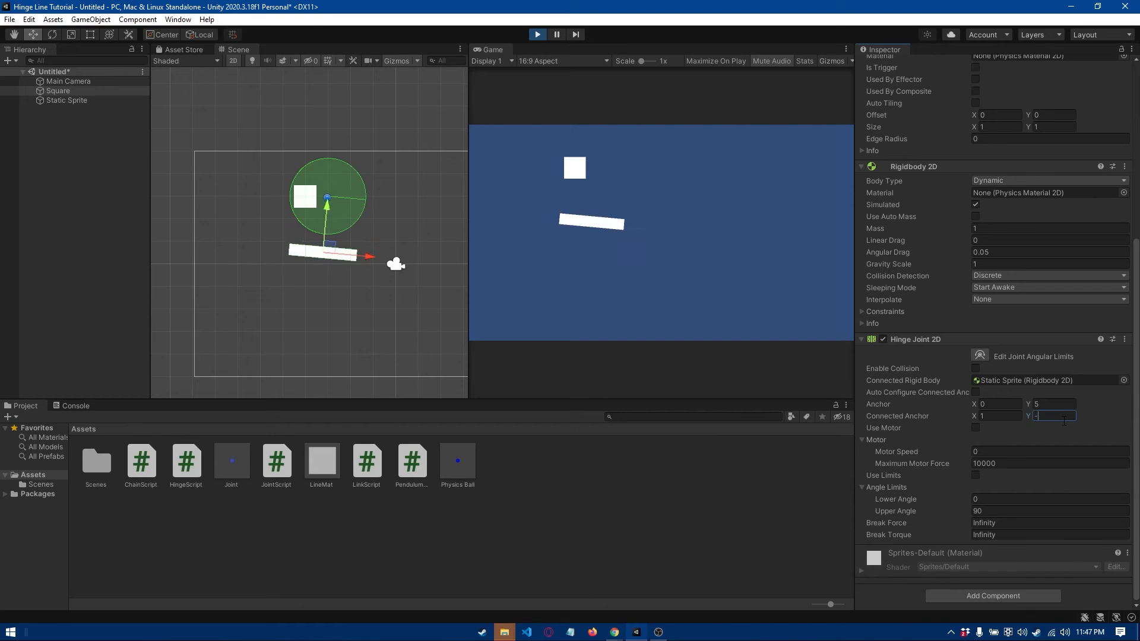
type("-3")
left_click(999, 415)
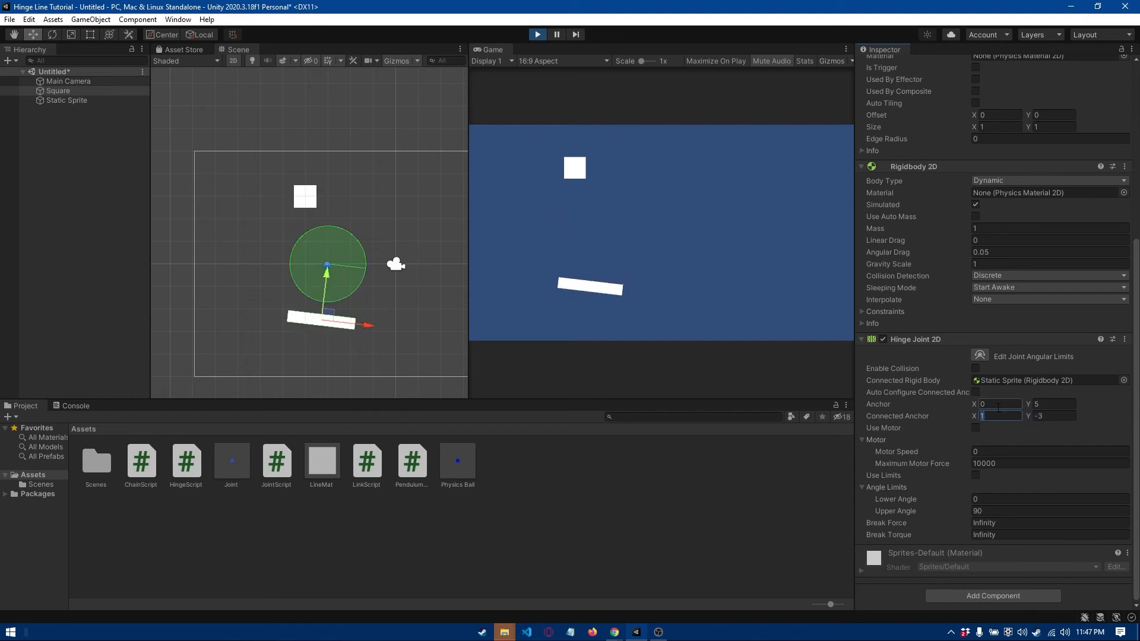
type("0")
Move the static sprite sideways to about X -5.19 and back to about X -2.52 to swing the bar
left_click(305, 195)
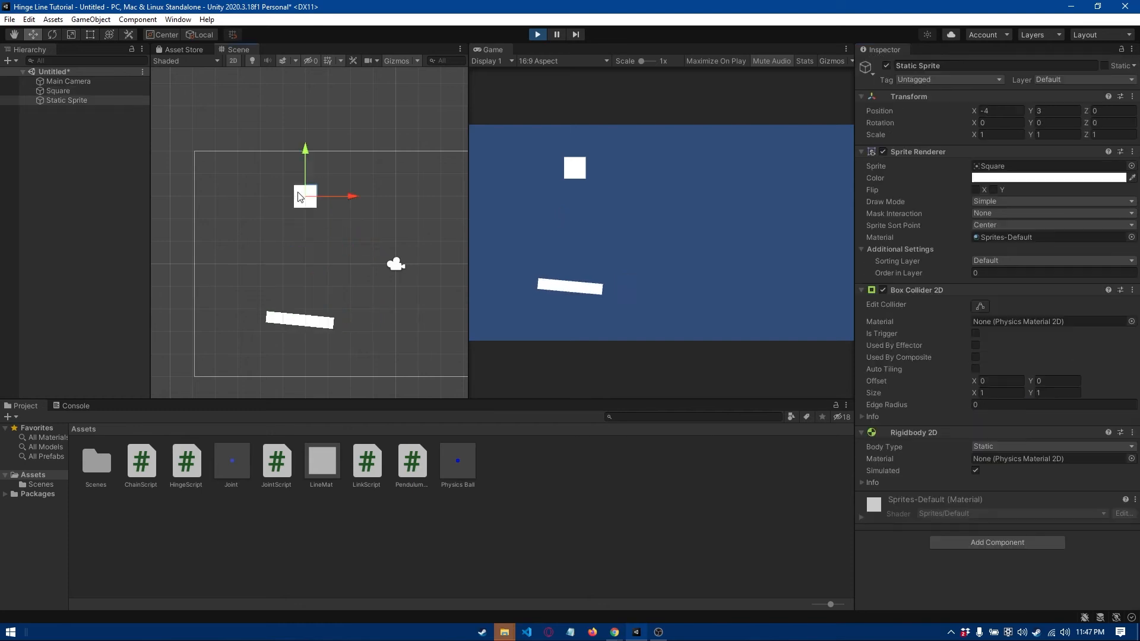
left_click_drag(345, 198, 320, 230)
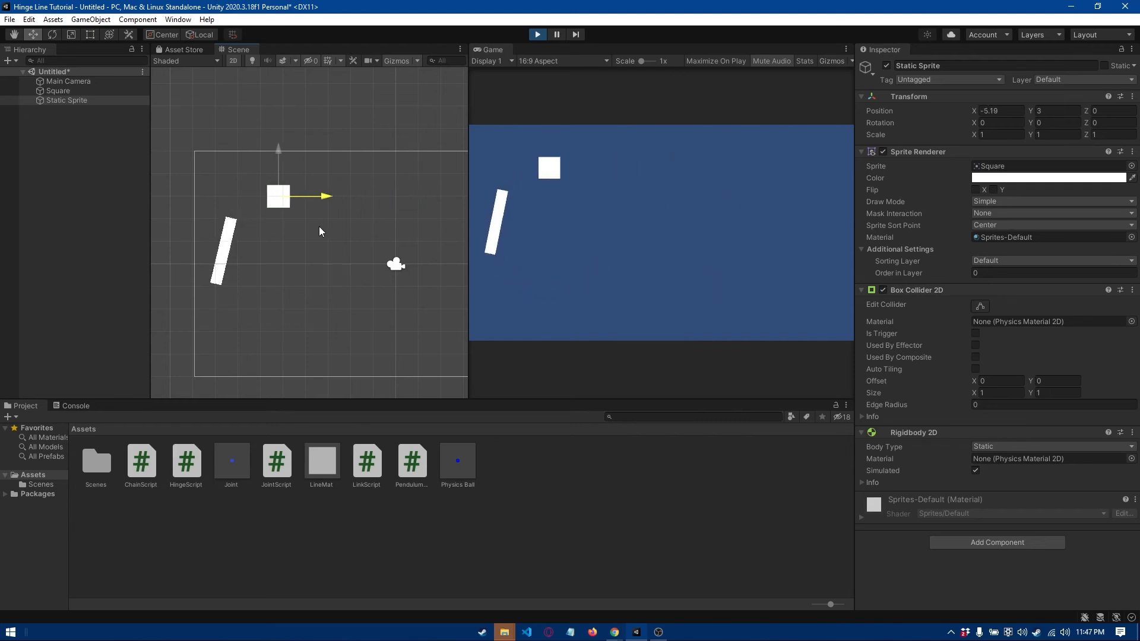
left_click_drag(318, 231, 379, 241)
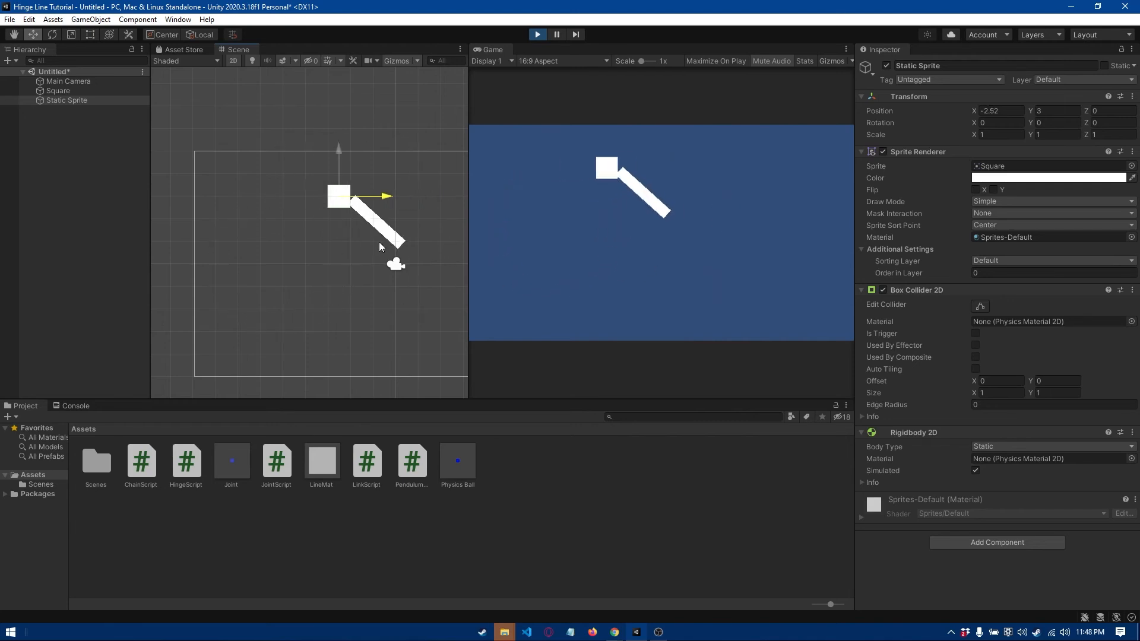
Set the motor speed of the Square's hinge joint to 90 and turn on its motor
left_click(107, 101)
left_click(109, 94)
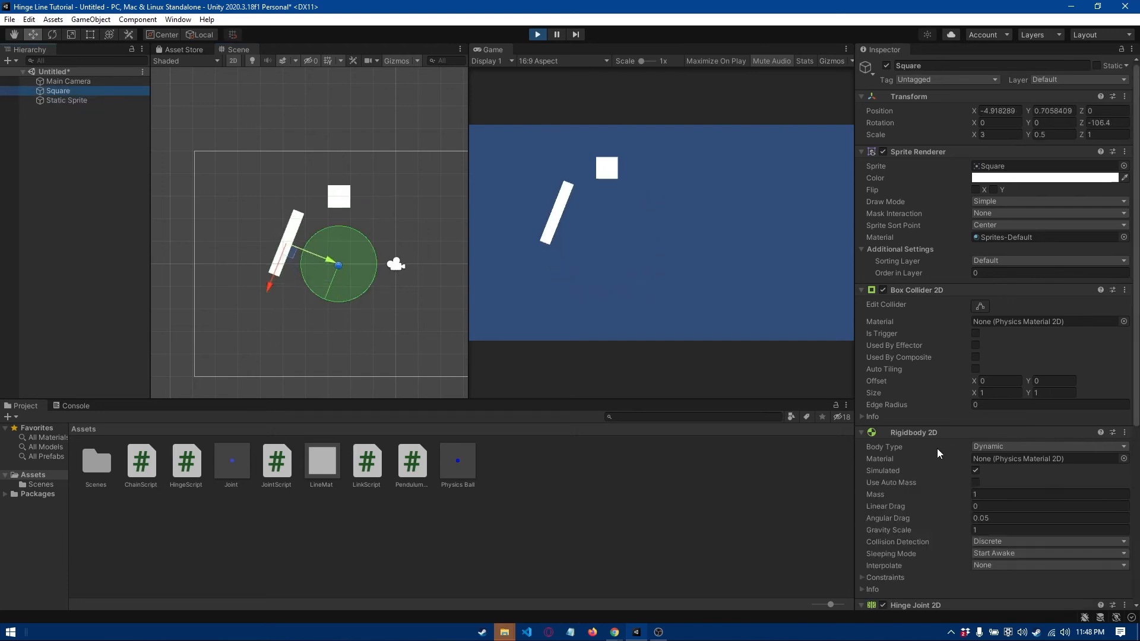
scroll(937, 448, "down", 5)
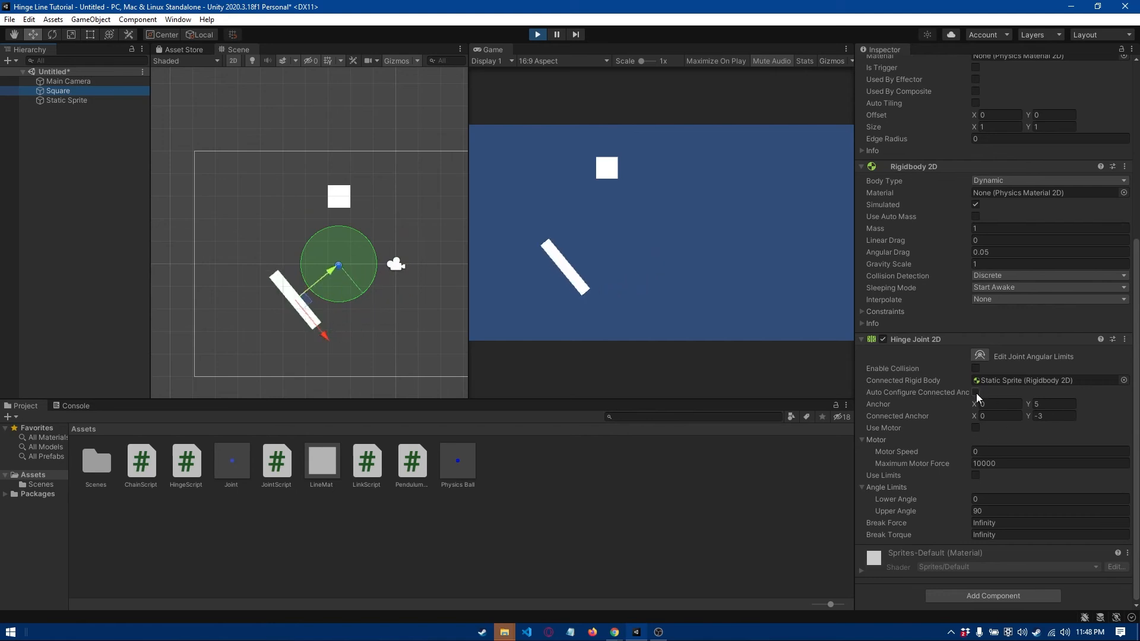
left_click(985, 451)
type("90")
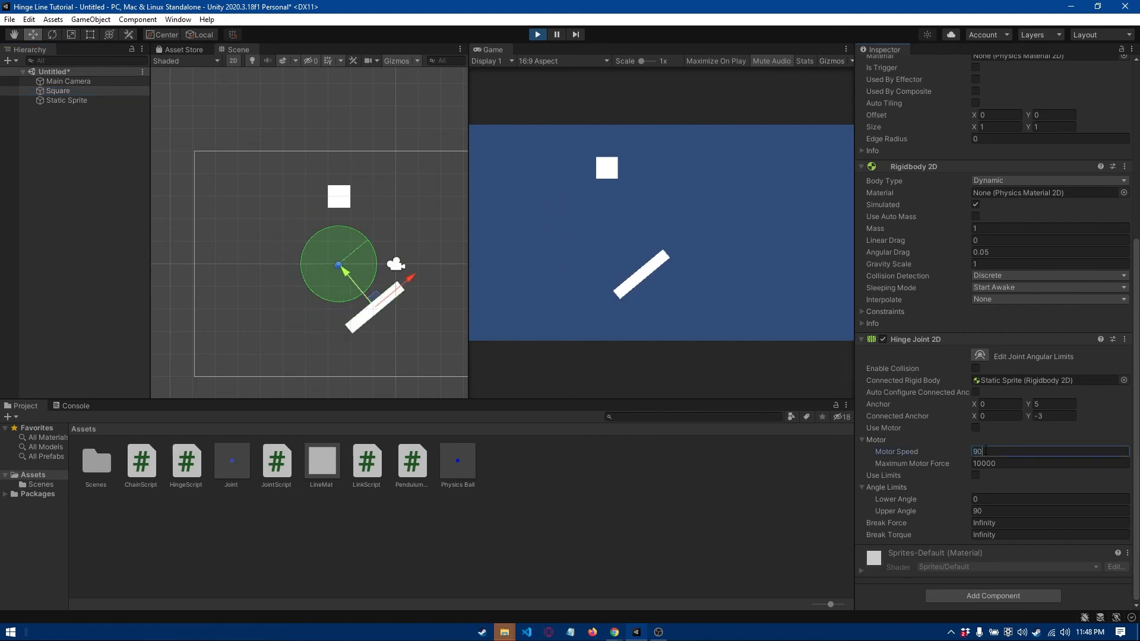
left_click(974, 427)
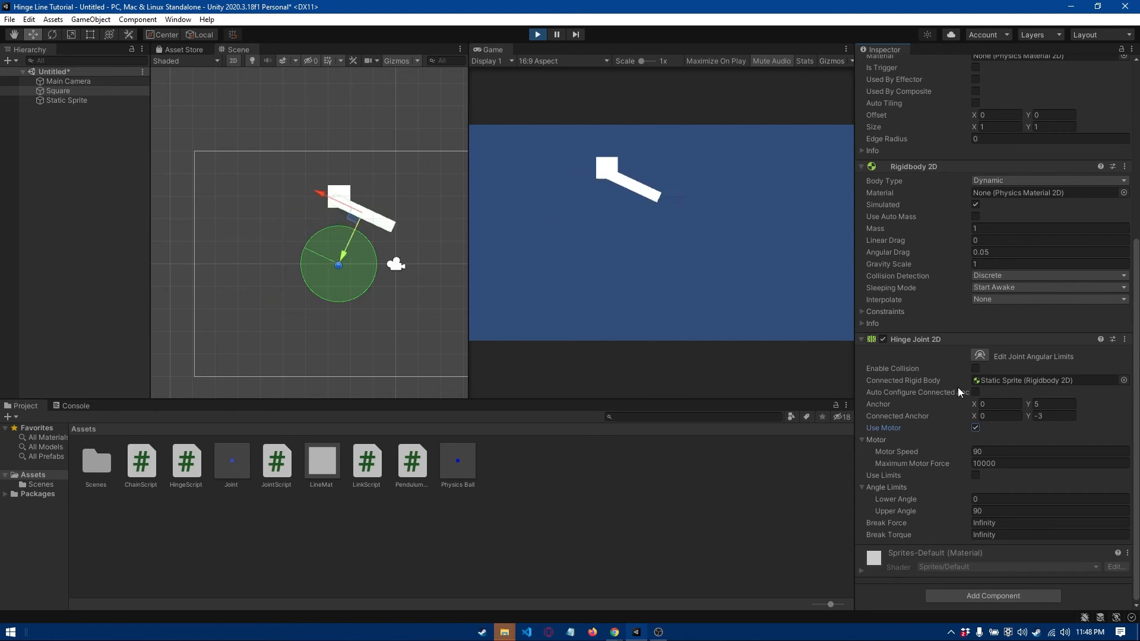
Try collision between the hinged bar and the static sprite, and disable it again
left_click(976, 368)
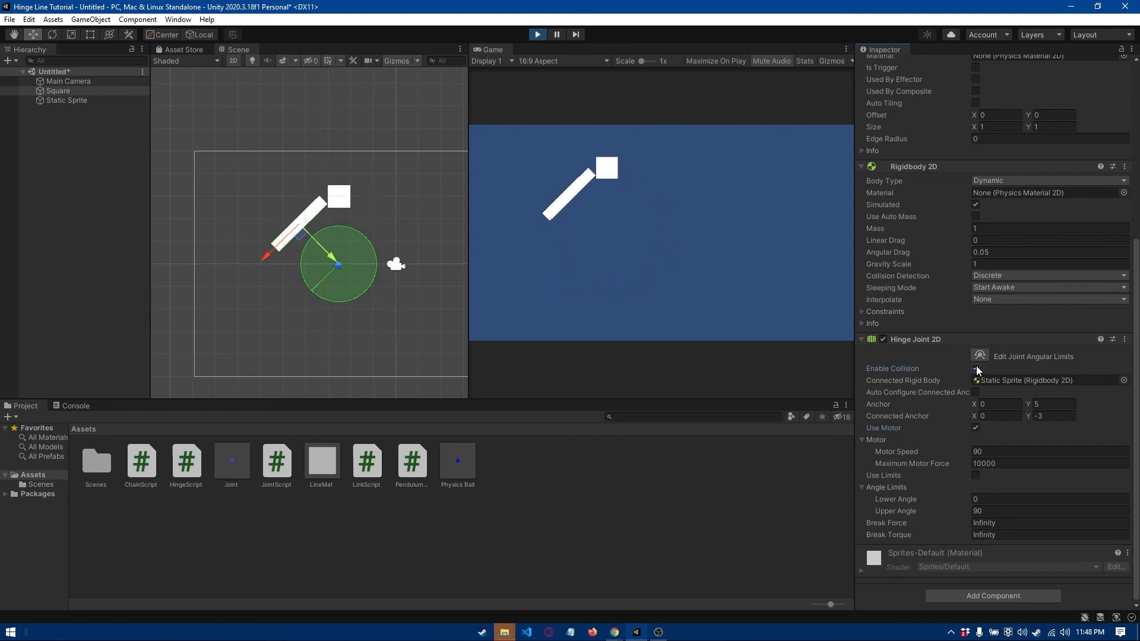
left_click(976, 366)
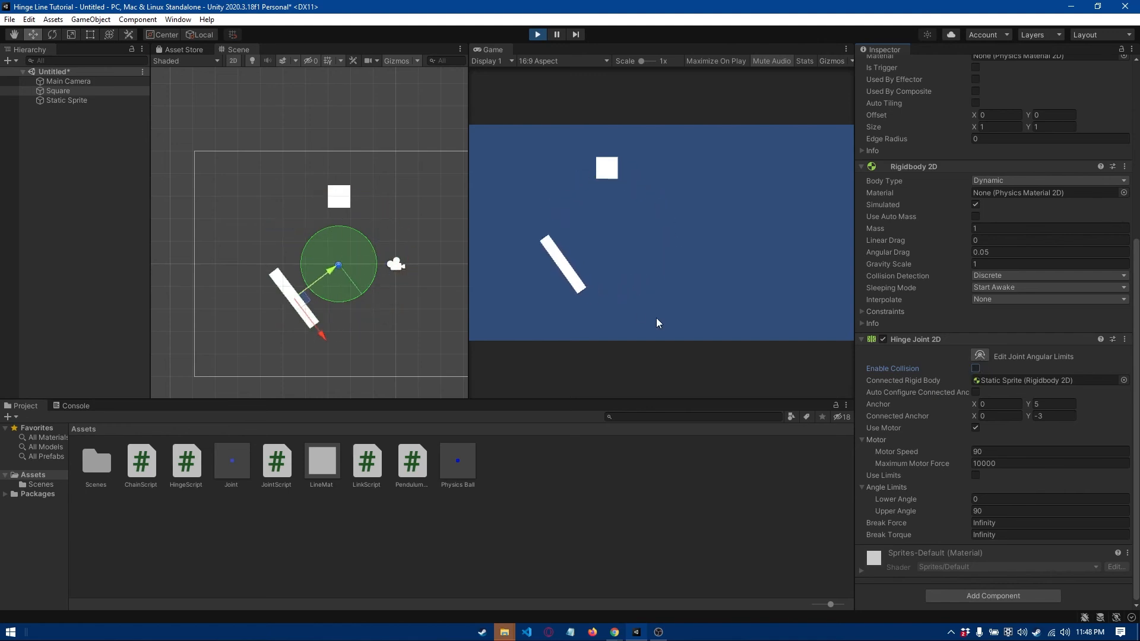
Stop the running scene and set the Square bar's X scale to 5
key("ctrl+p")
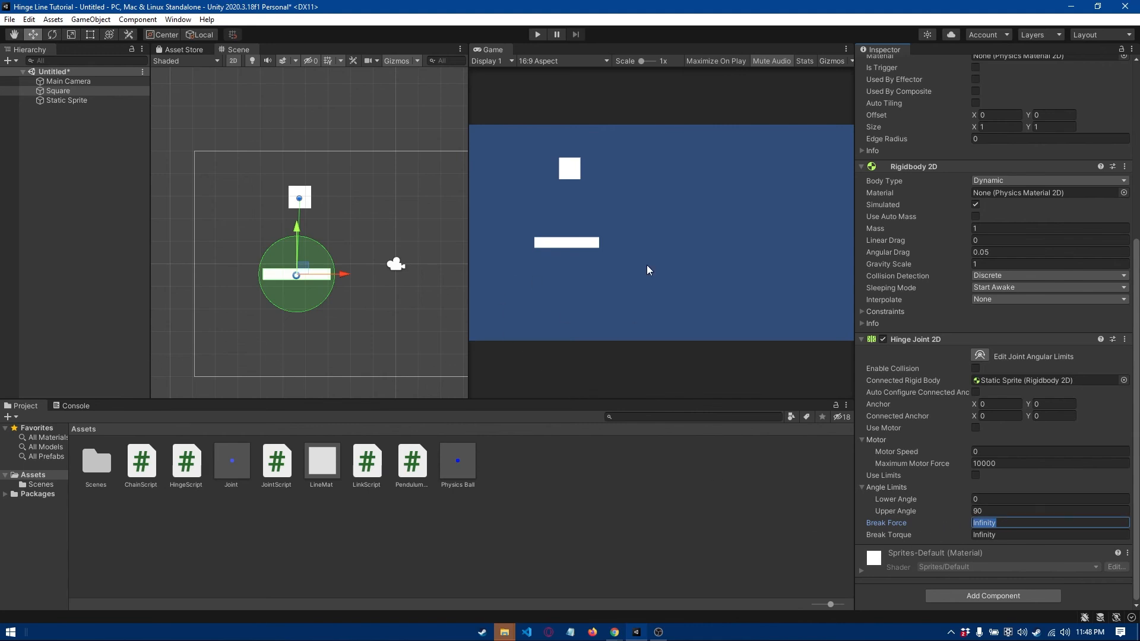
scroll(960, 181, "up", 5)
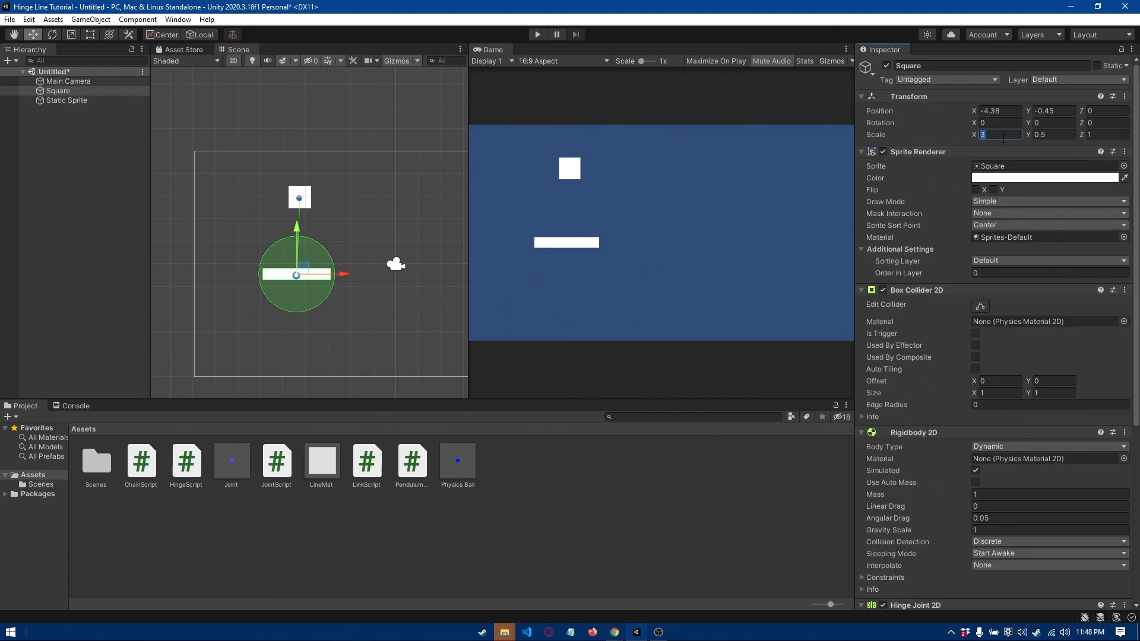
type("5")
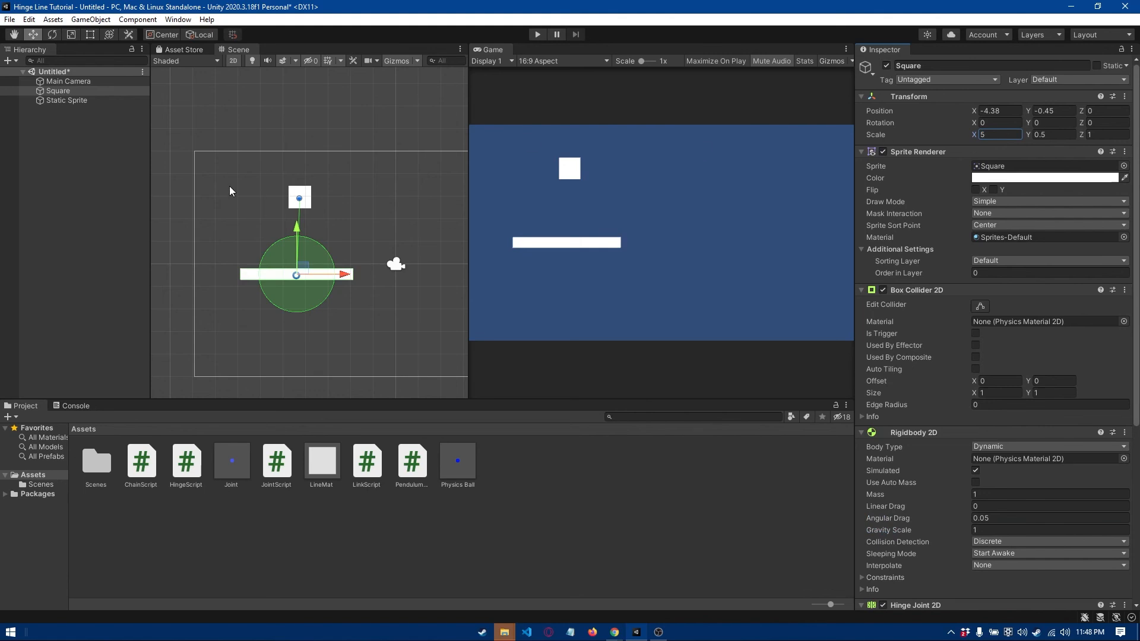
Create a 2D physics Dynamic Sprite in the scene
right_click(98, 108)
mouse_move(148, 262)
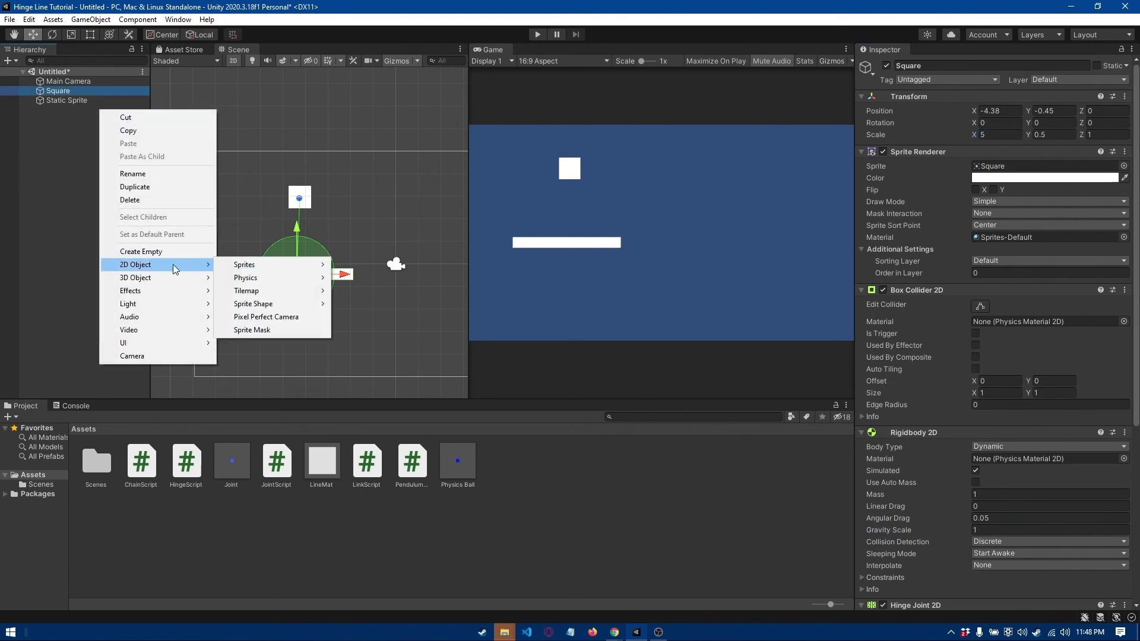
mouse_move(295, 279)
left_click(372, 291)
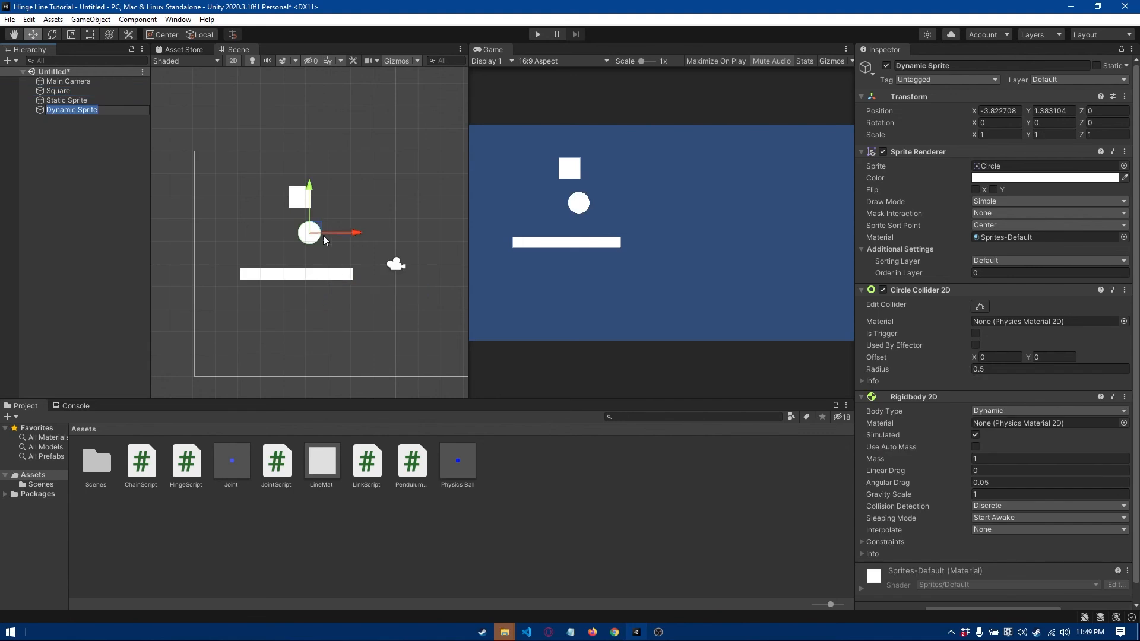
Move the dynamic circle above the bar to about X -2.57, Y 5.38, and set its mass to 200
left_click_drag(323, 225, 347, 136)
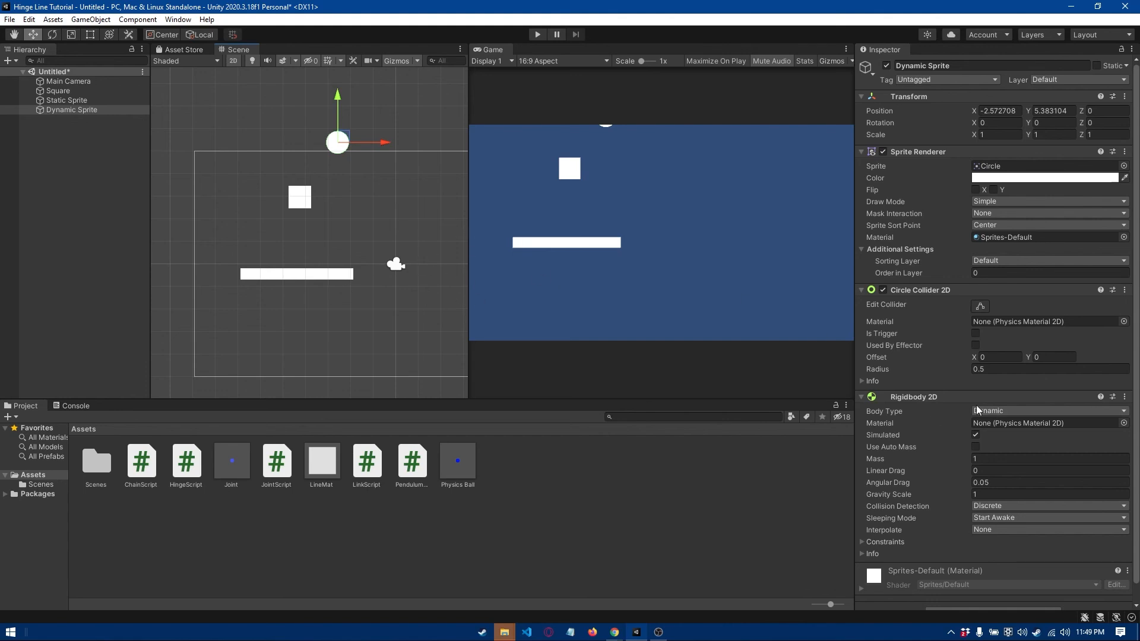
scroll(932, 418, "down", 1)
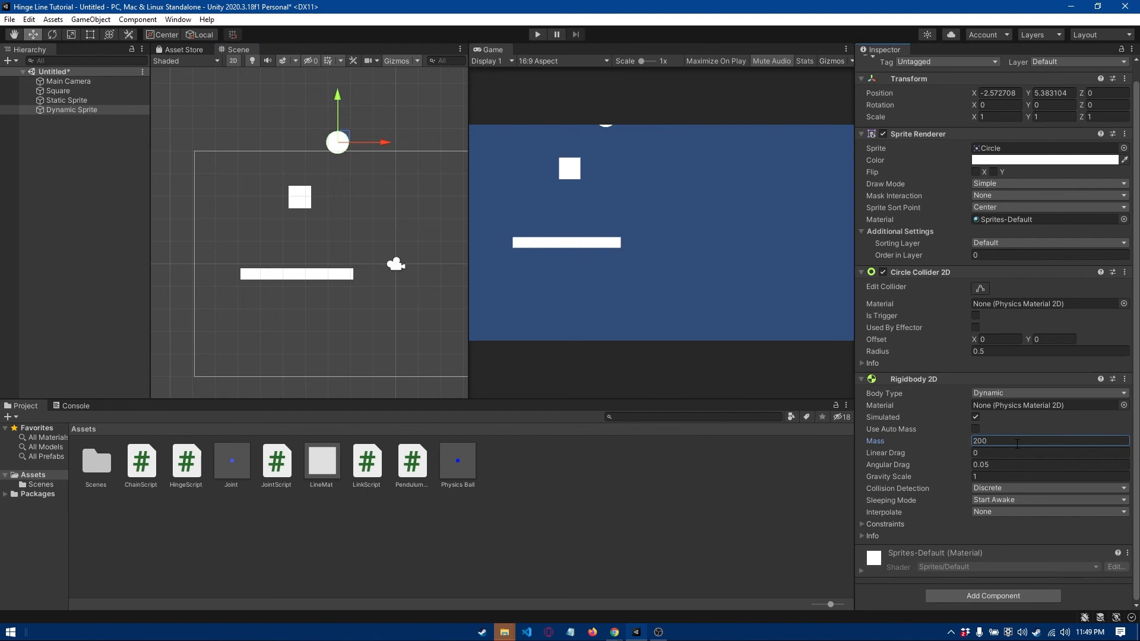
Set the break force of the Square's hinge joint to 4 and run the scene to test it
left_click(309, 277)
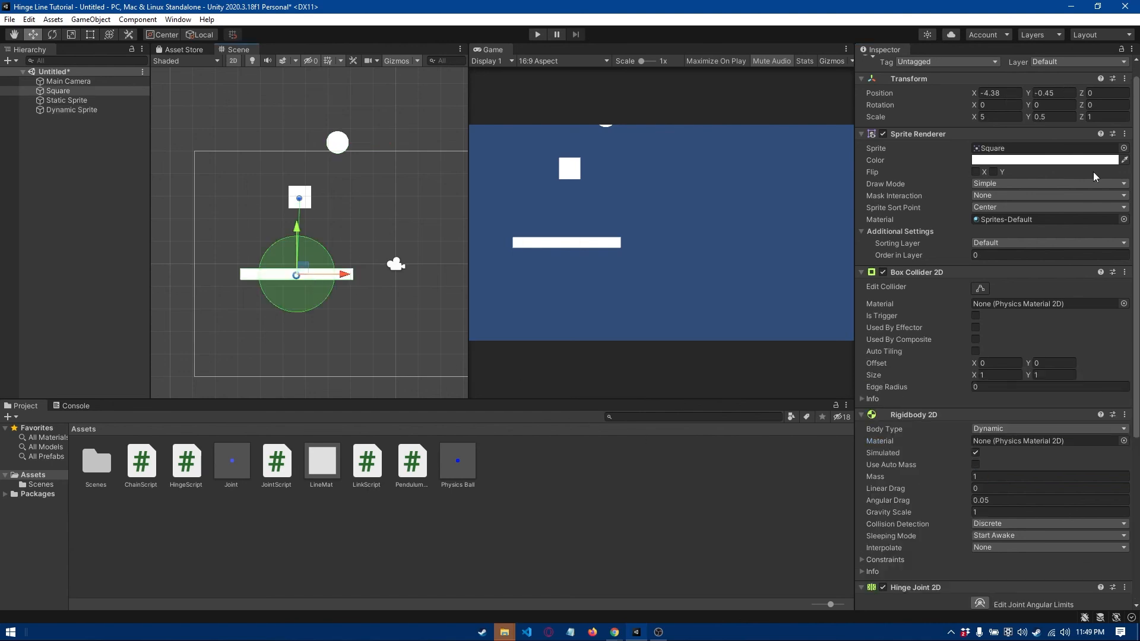
scroll(988, 335, "down", 5)
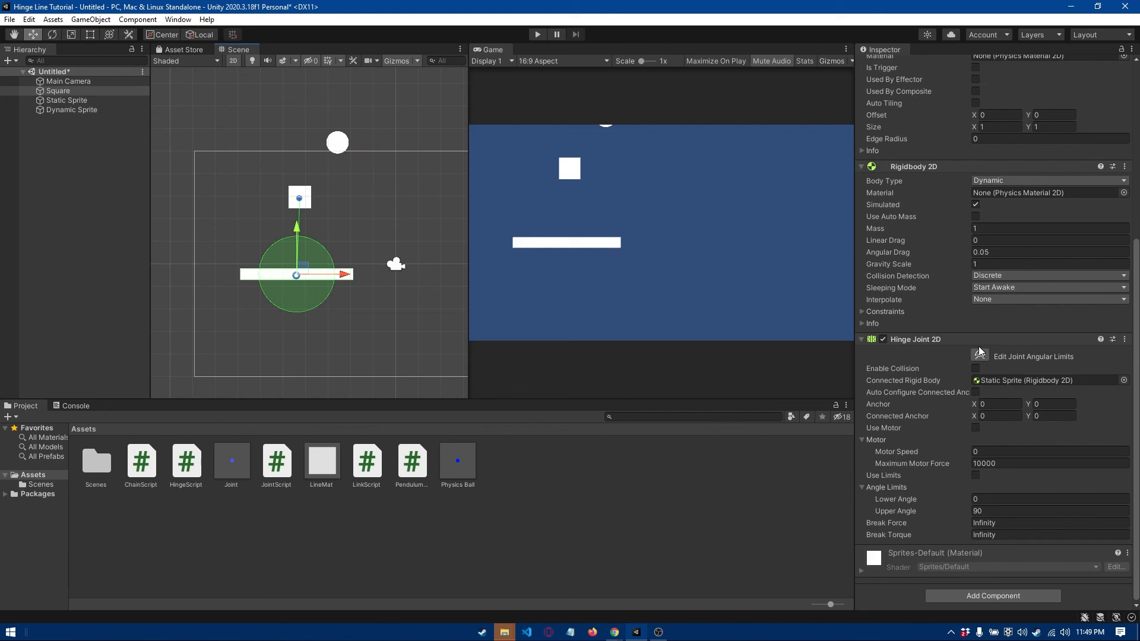
left_click(1007, 524)
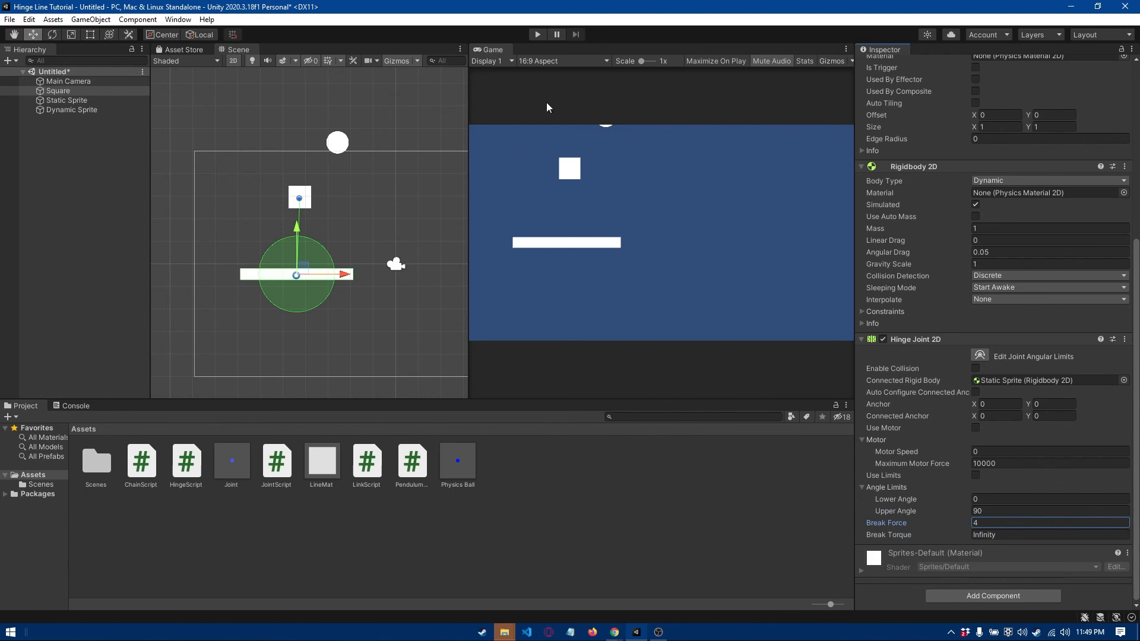
left_click(536, 38)
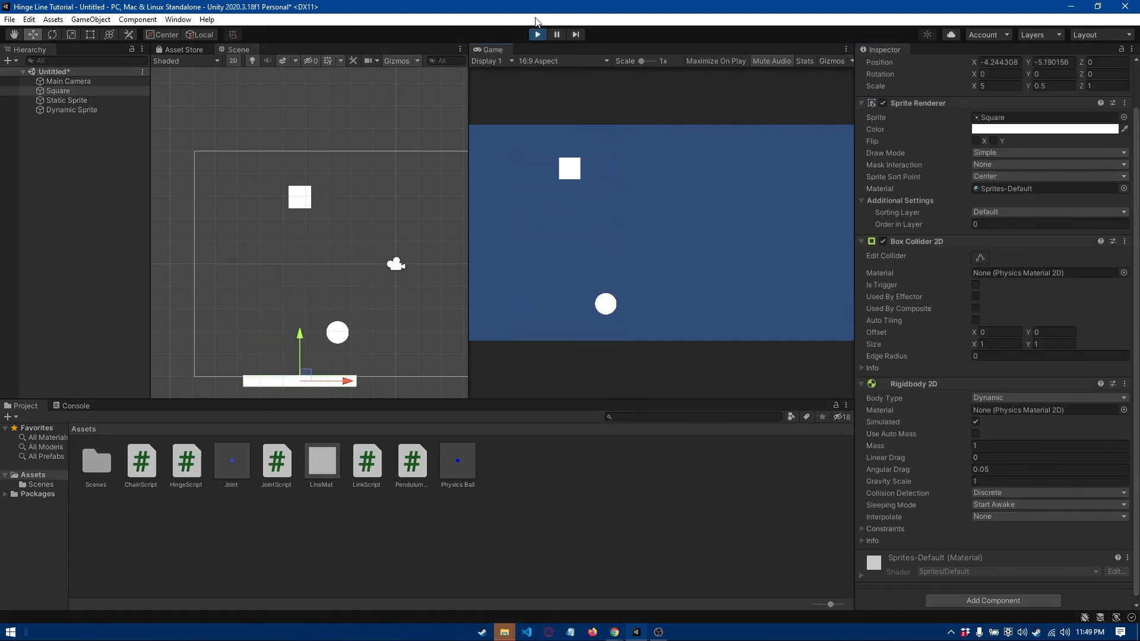
Stop the running scene and set the Square hinge joint's break force to 40 and its anchor Y to 5
left_click(538, 35)
scroll(932, 440, "down", 5)
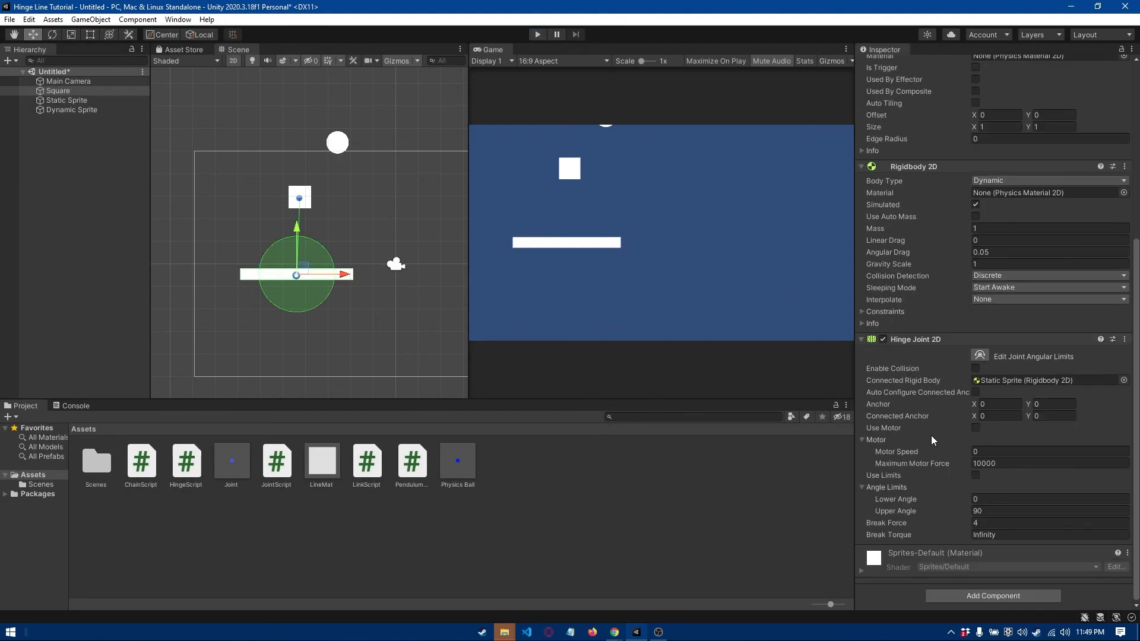
left_click(1009, 523)
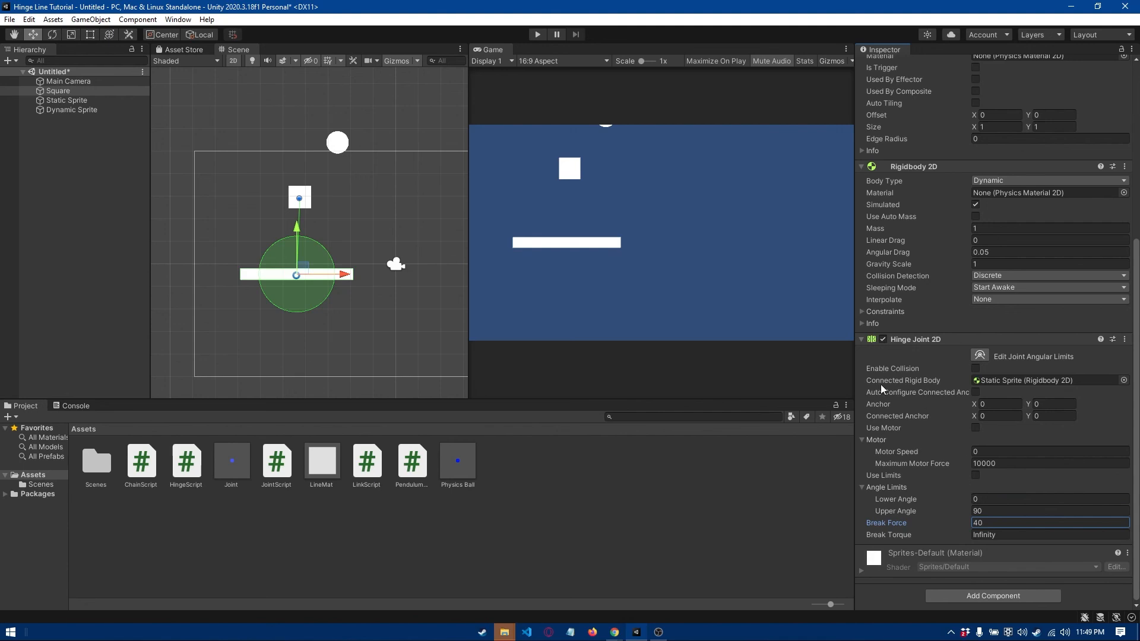
left_click(1050, 404)
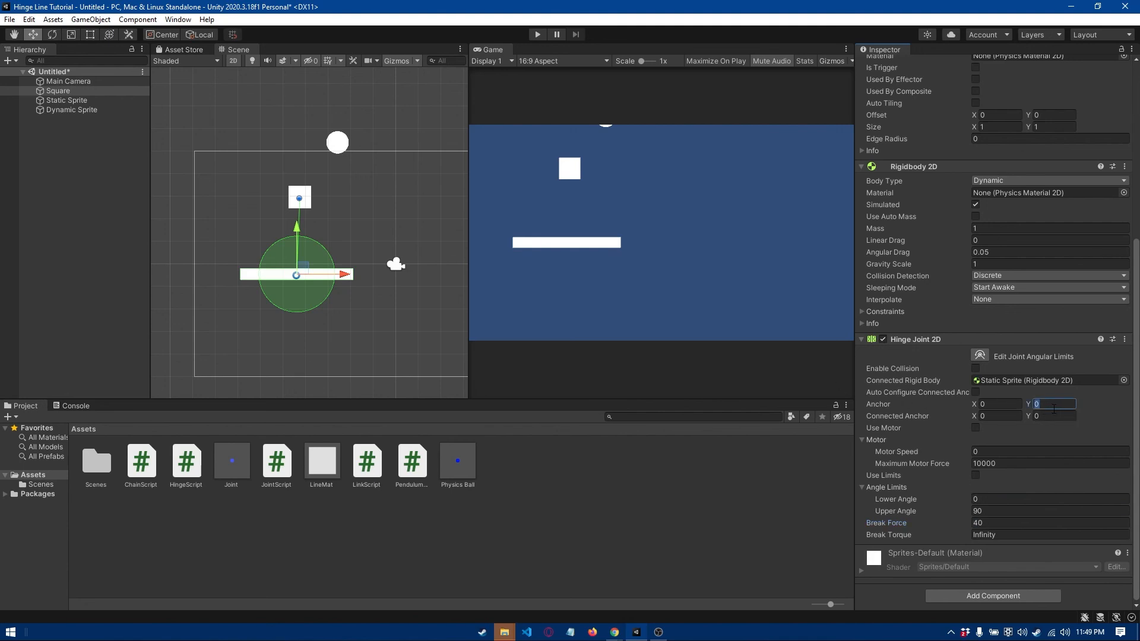
type("5")
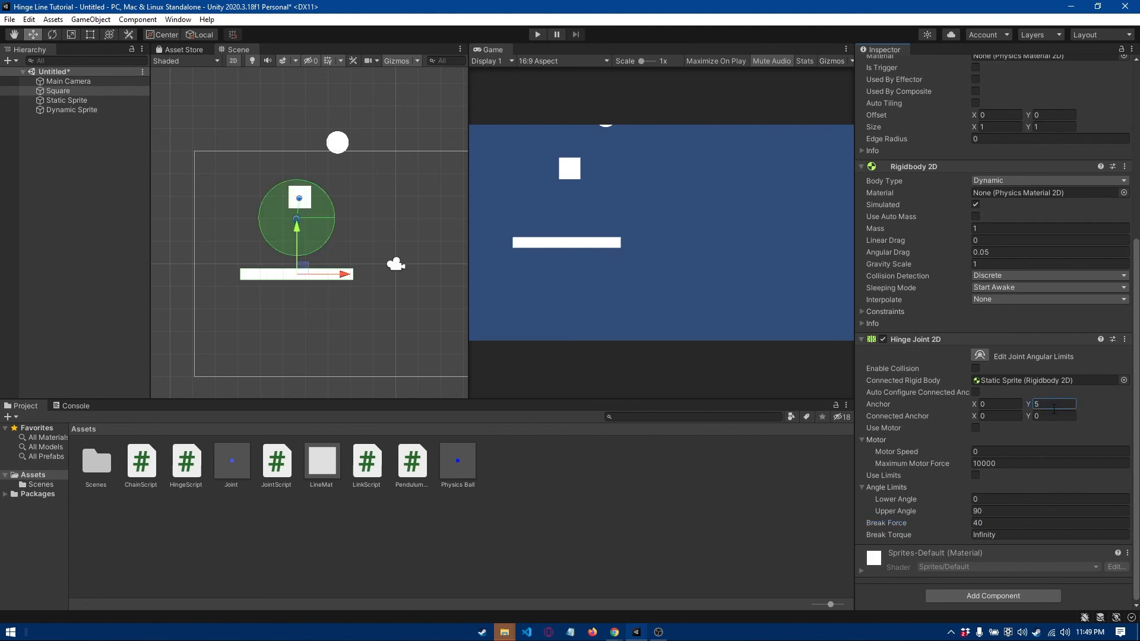
Run the scene repeatedly to test the falling circle against the hinged bar, stop it and clear the selection
left_click(538, 34)
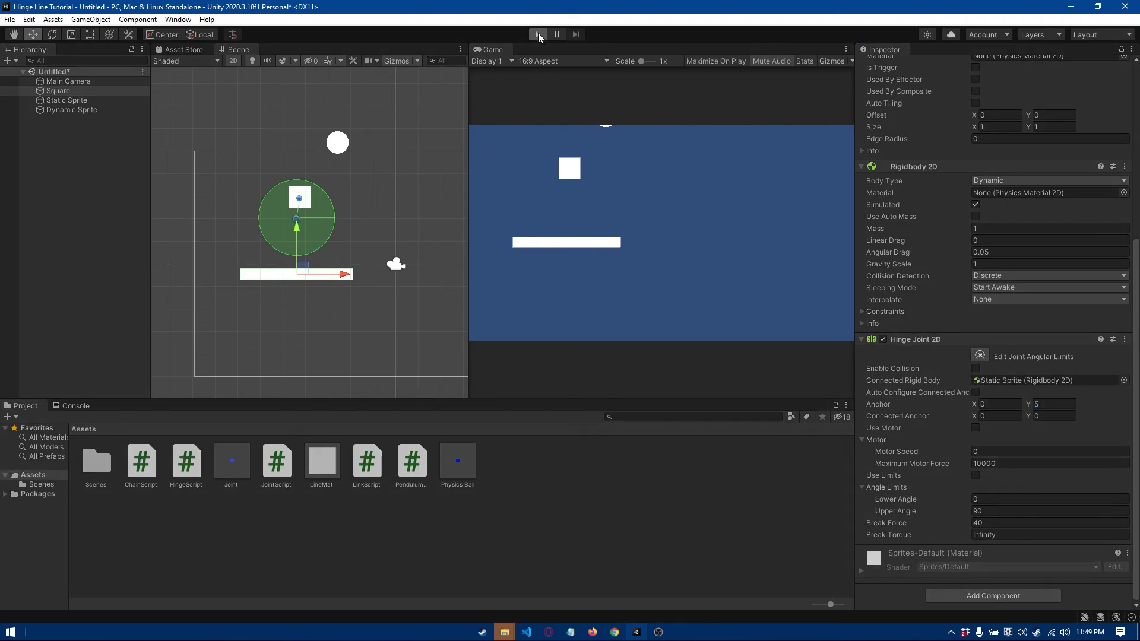
left_click(537, 33)
left_click(536, 35)
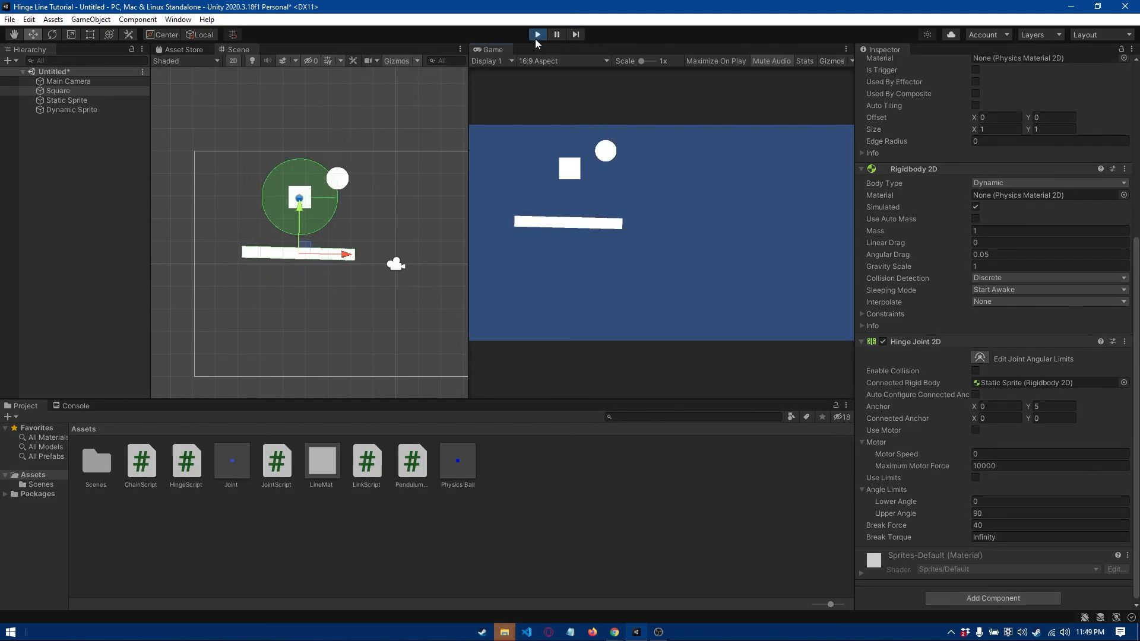
left_click(537, 37)
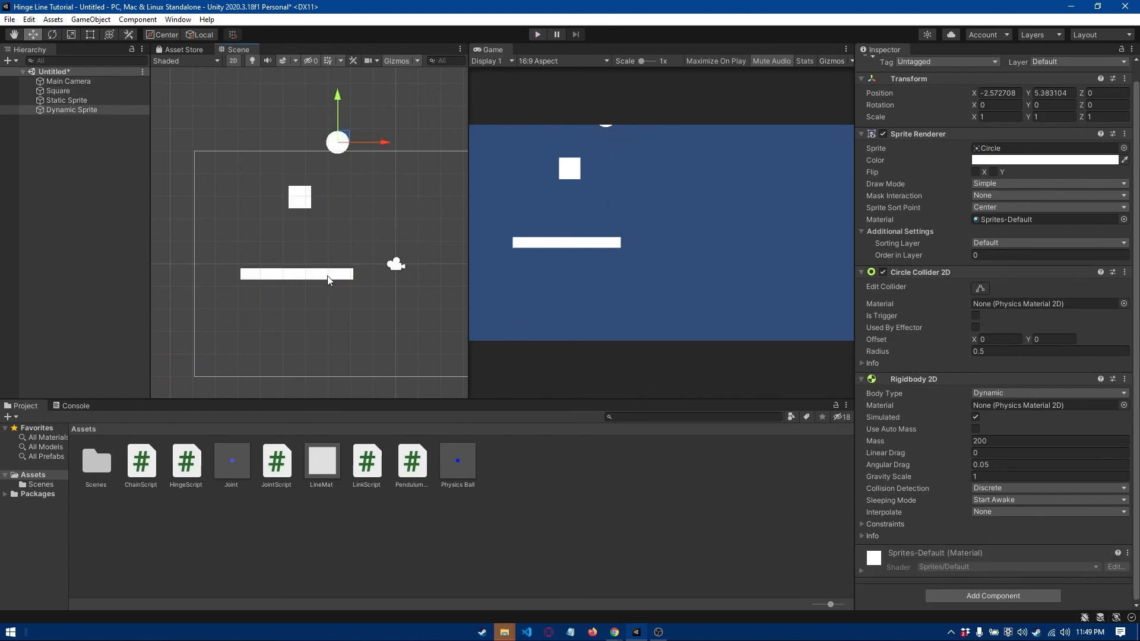
left_click(393, 286)
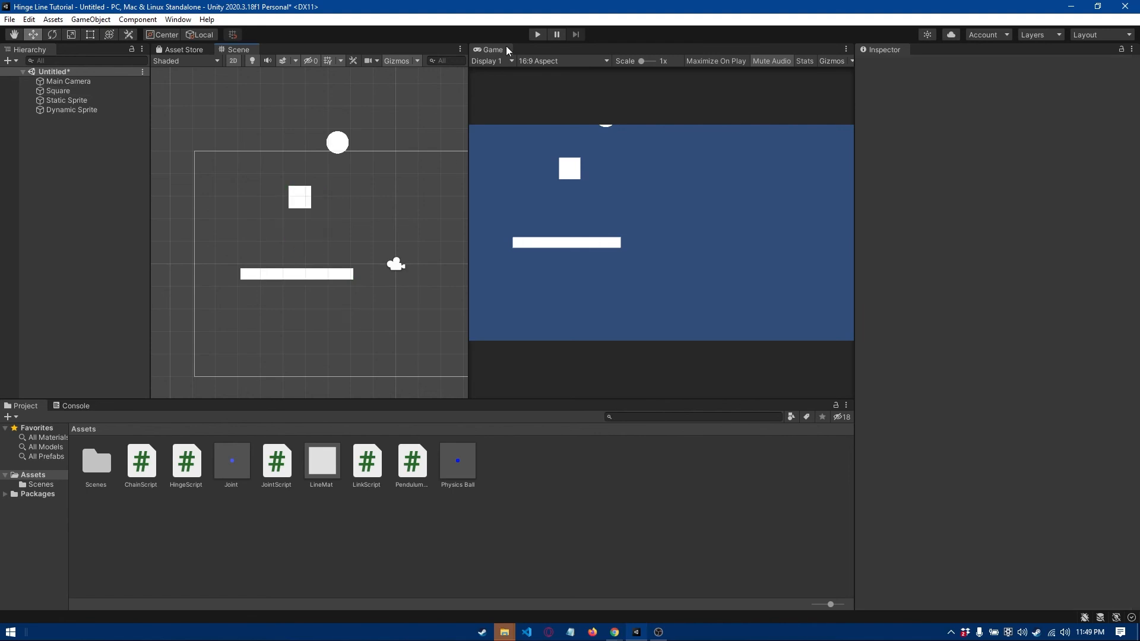
Run the scene and enable the Square hinge joint's motor with a motor speed of 90
left_click(537, 34)
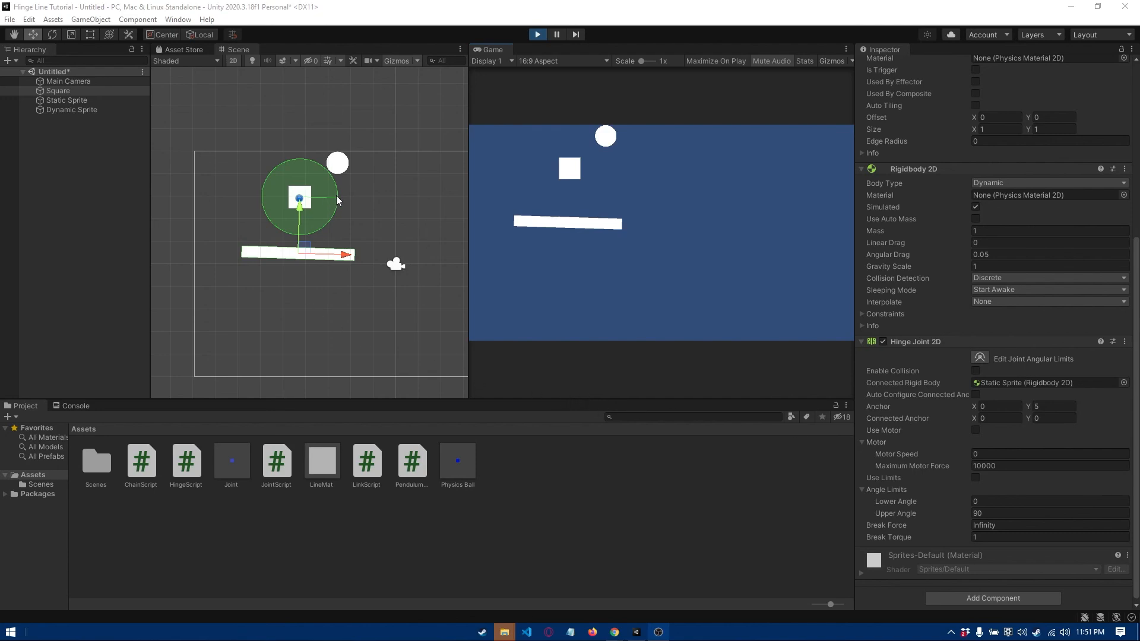
left_click(951, 454)
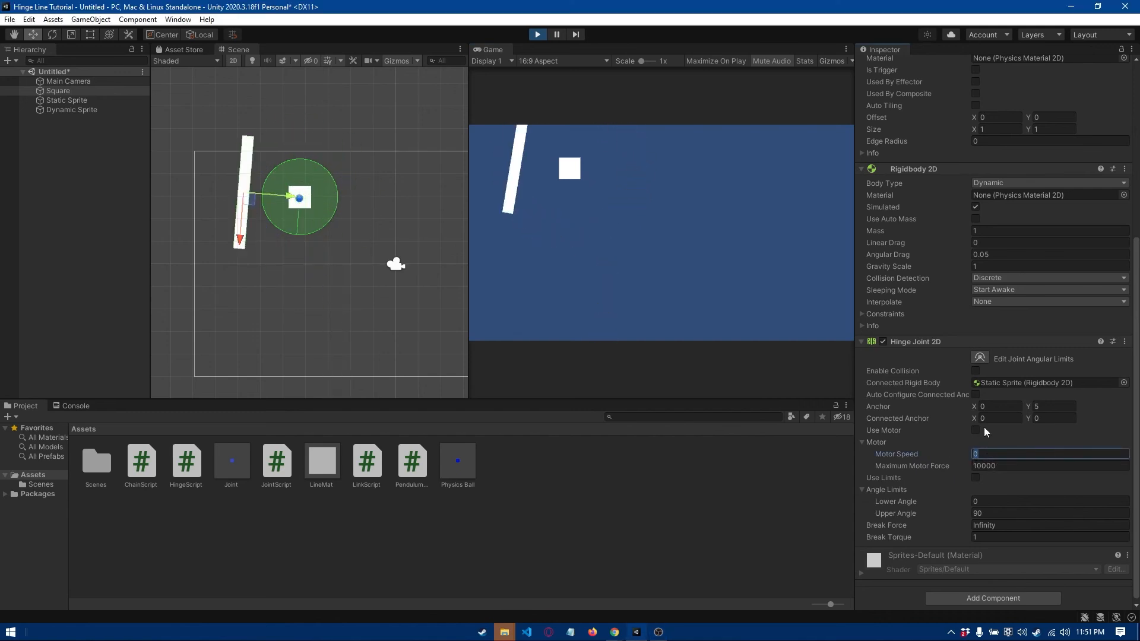
left_click(976, 429)
left_click(988, 453)
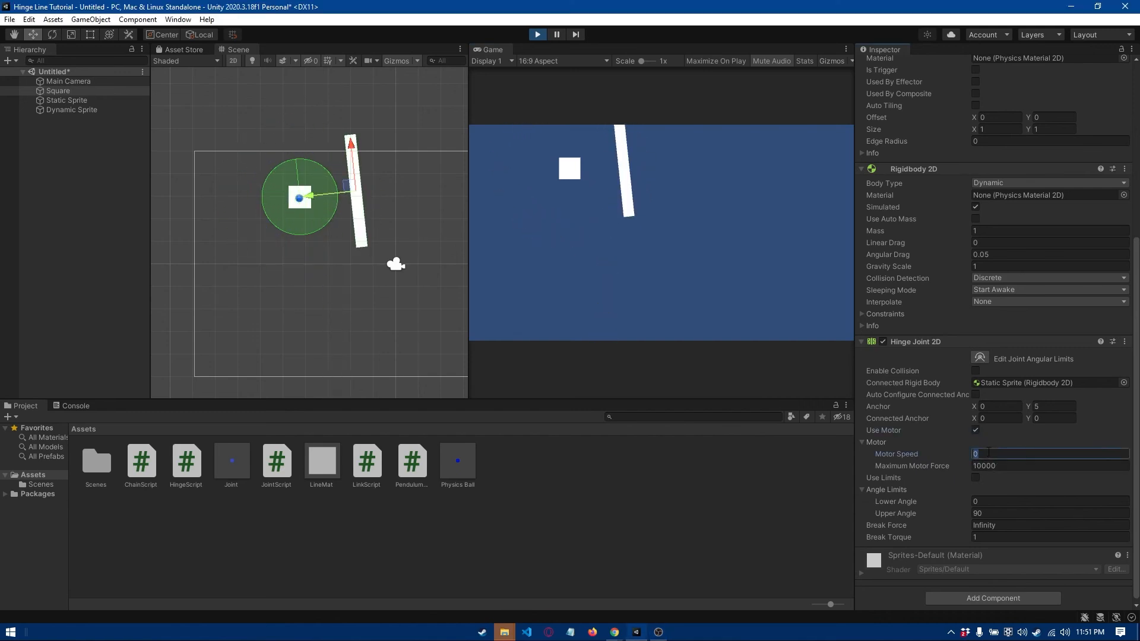
type("90")
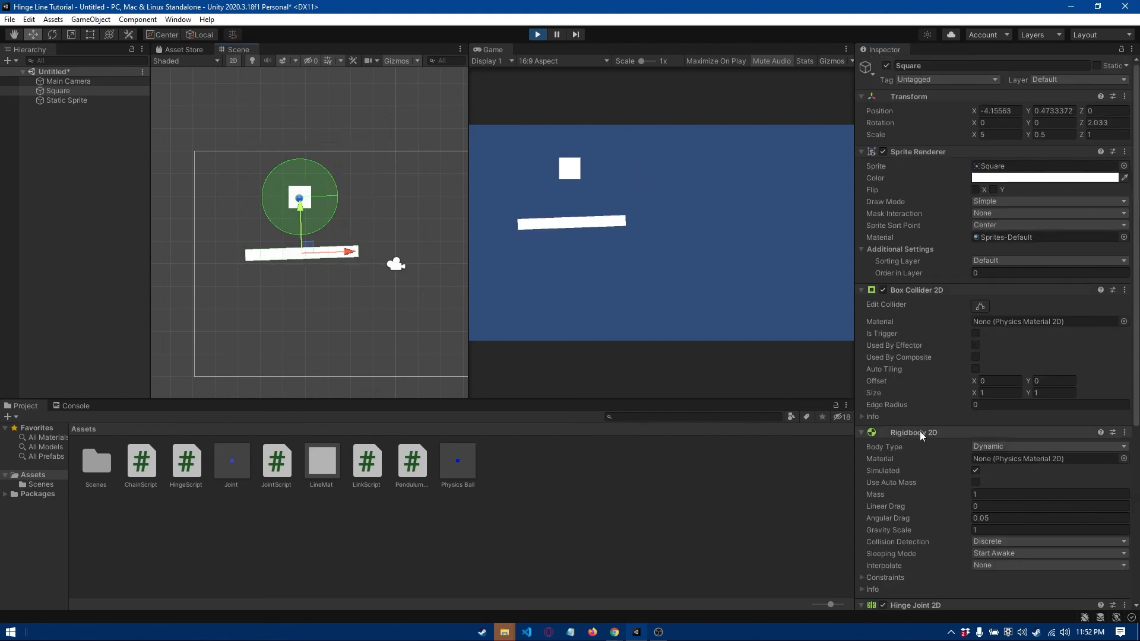
During the run, test the Square's hinge motor with maximum motor force 10 and motor speed 360, and stop the scene
scroll(920, 431, "down", 5)
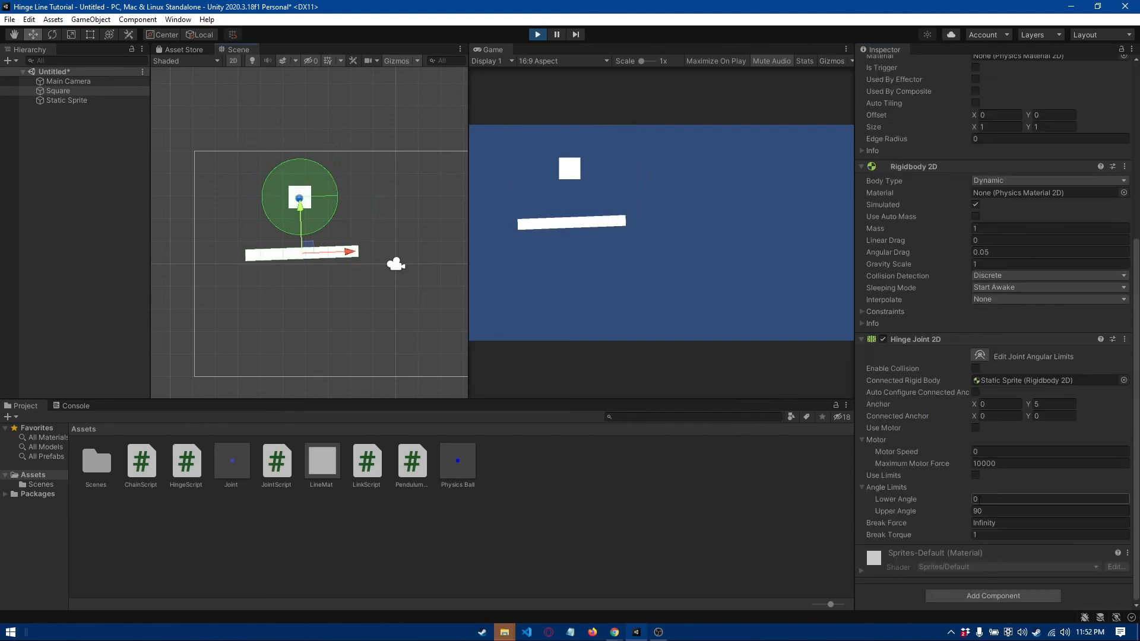
left_click(1000, 465)
type("11")
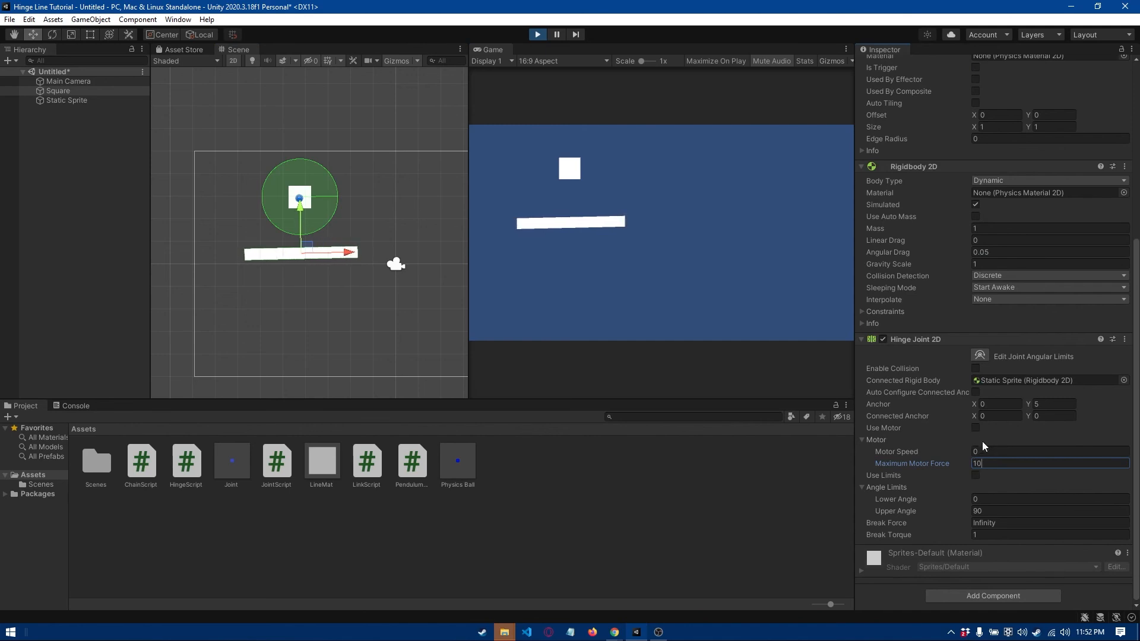
left_click(981, 440)
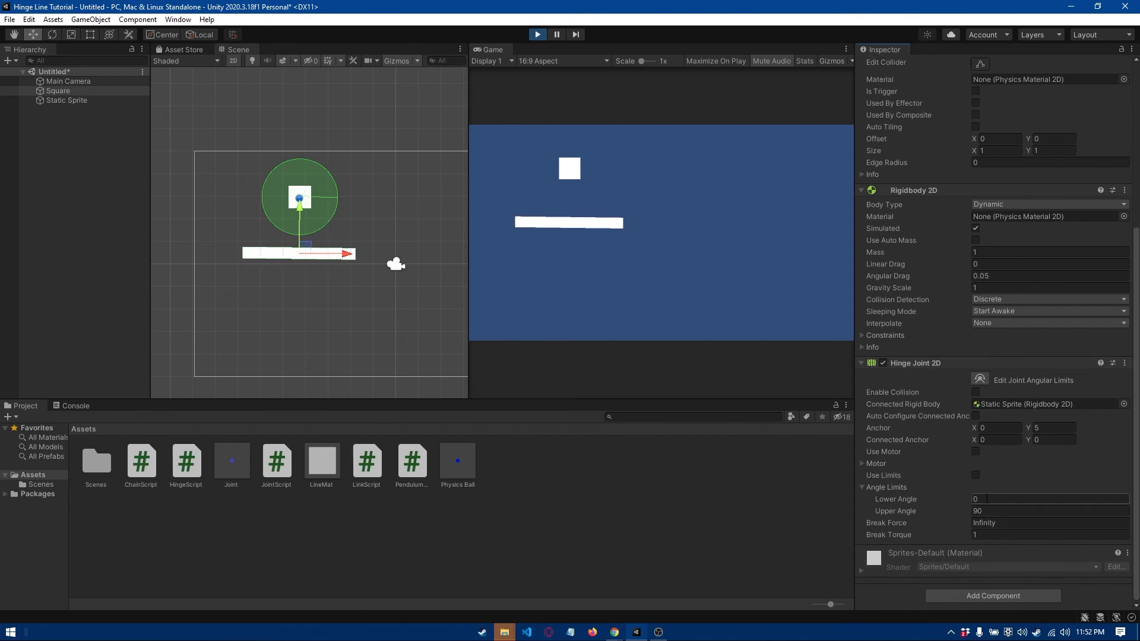
left_click(875, 463)
left_click(992, 476)
type("360")
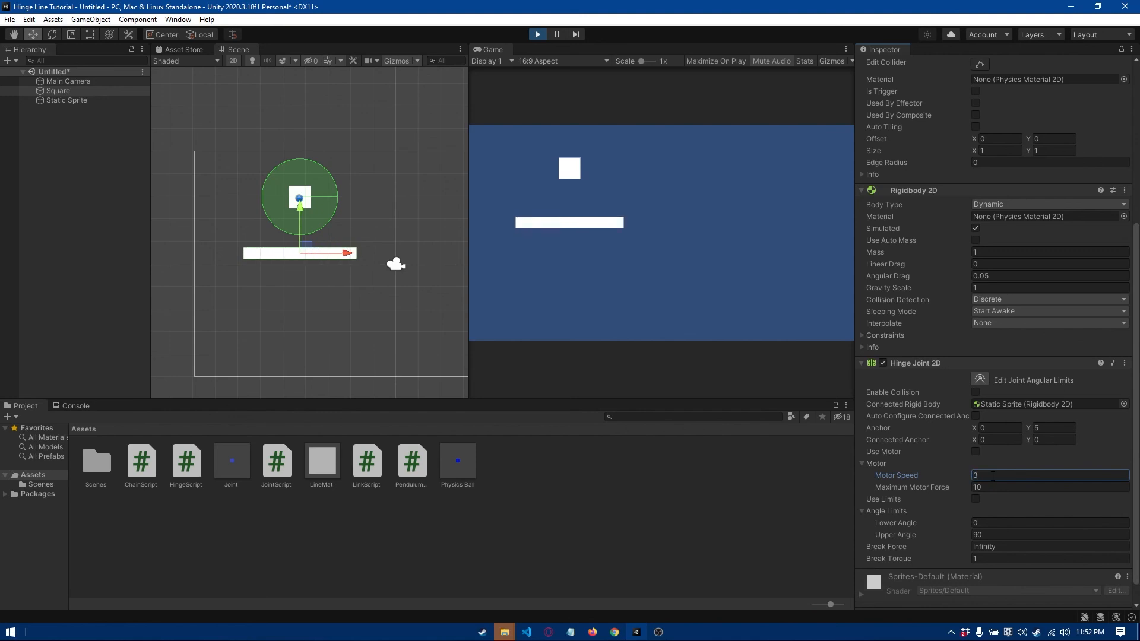
left_click(974, 451)
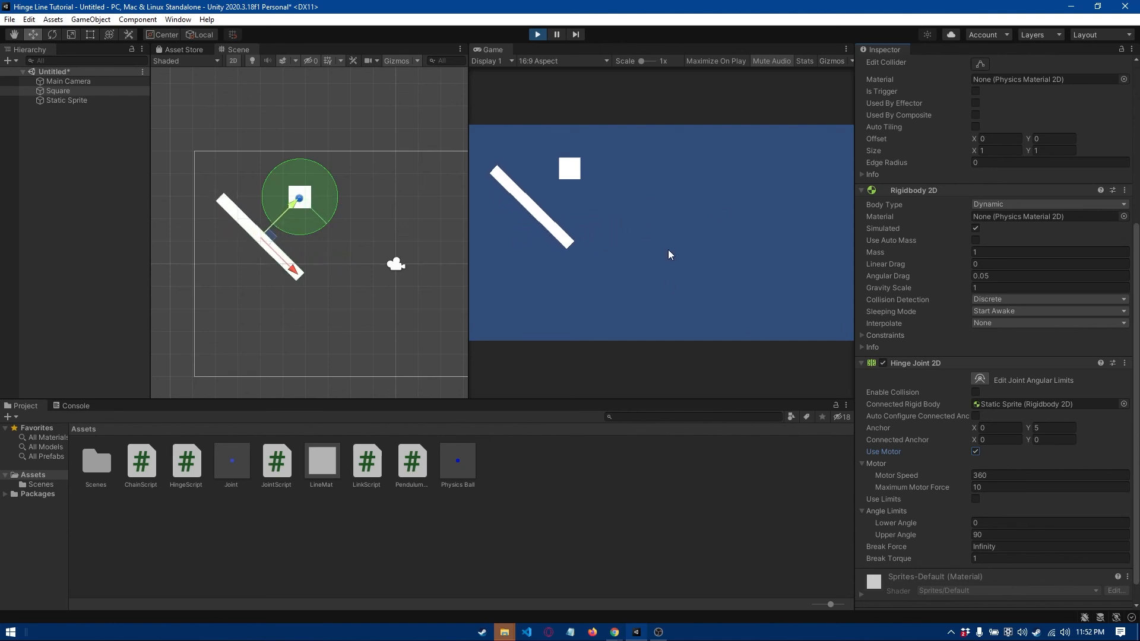
left_click(538, 34)
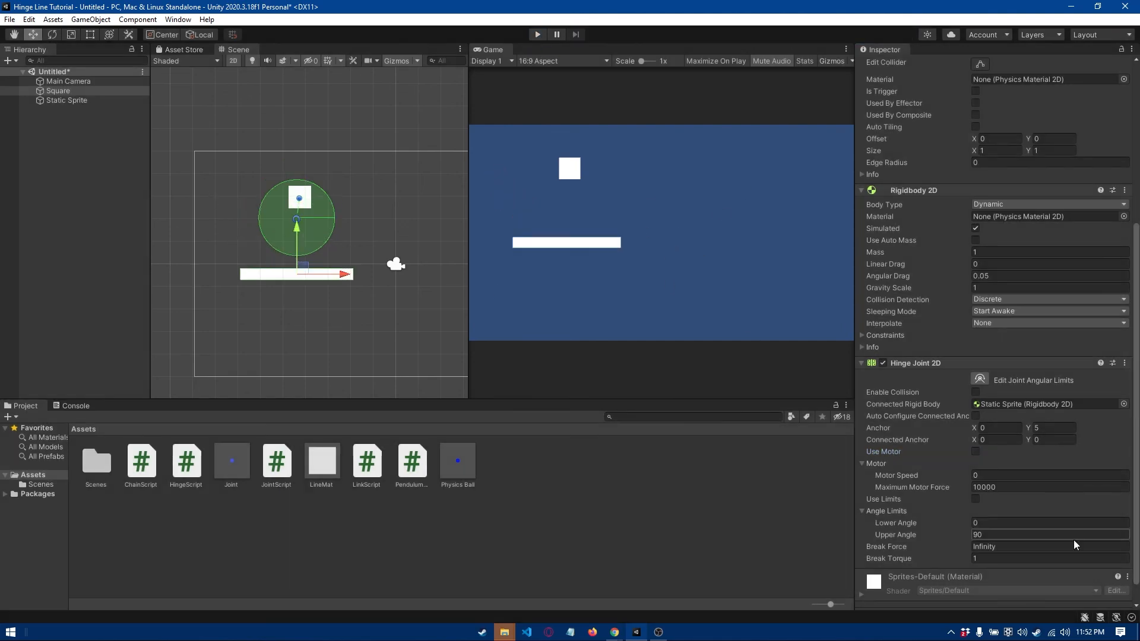
scroll(953, 415, "down", 1)
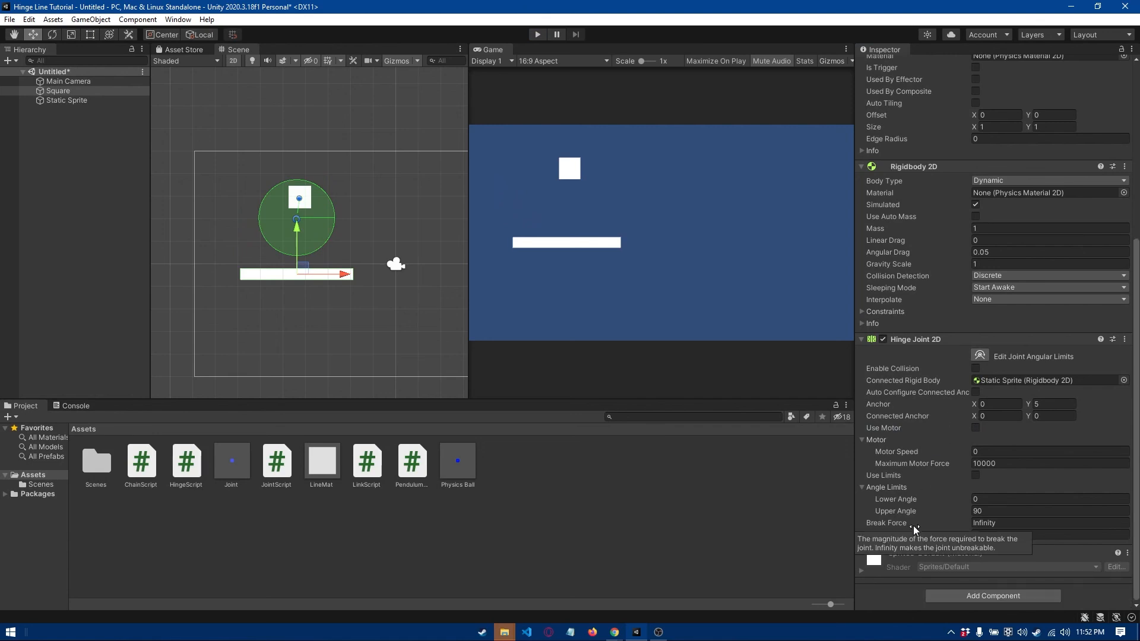